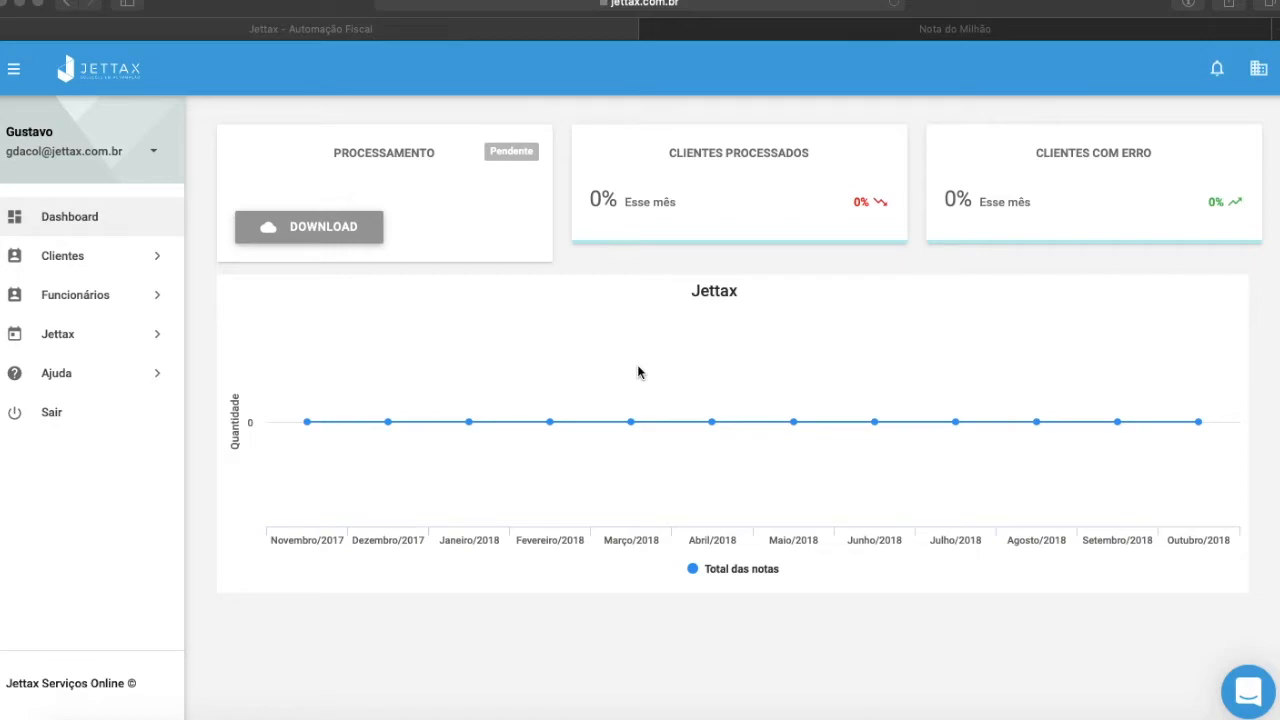
Switch to the Nota do Milhão site and open the NFS-e consultation page.
left_click(988, 28)
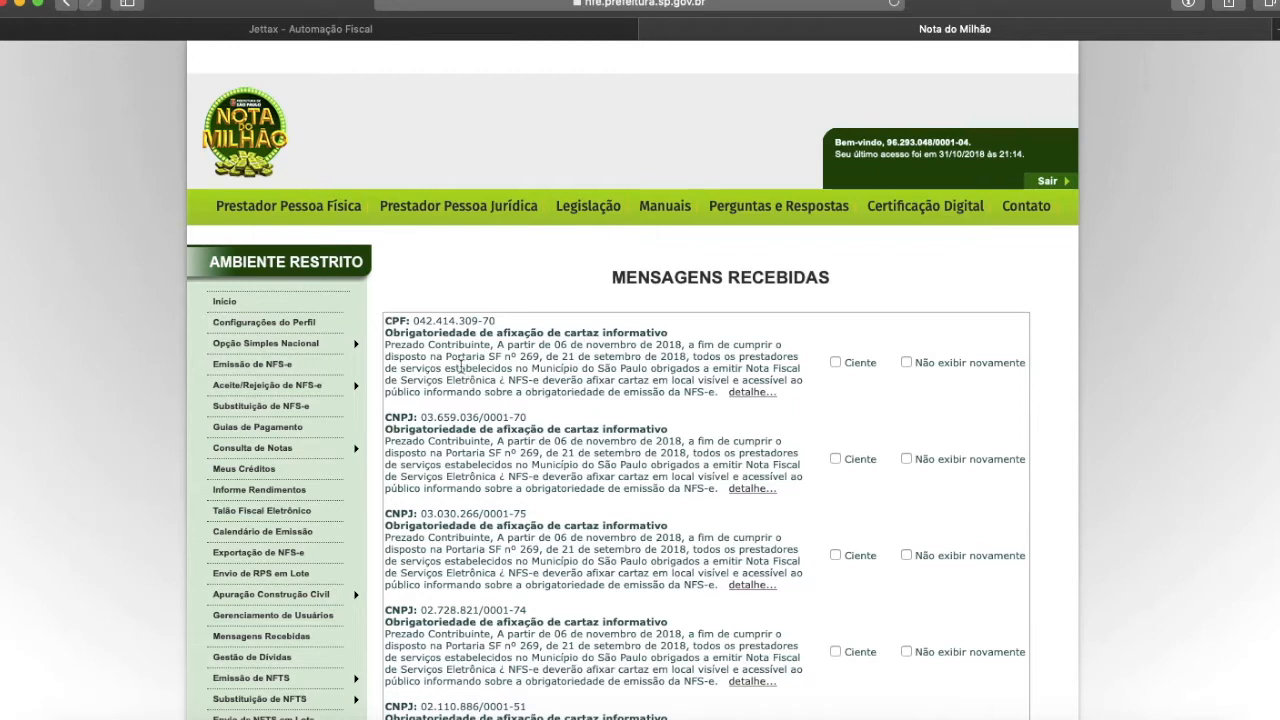
mouse_move(311, 455)
left_click(417, 447)
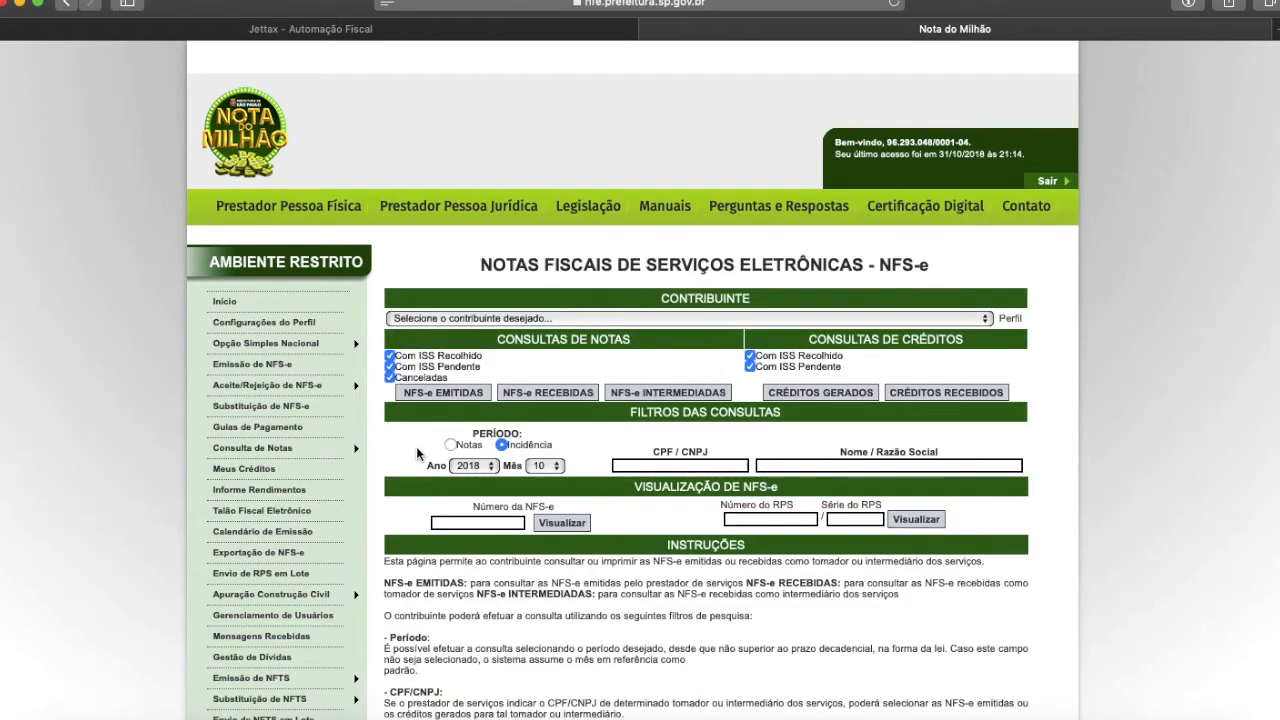
Select PADRAO OPIPARI ASSESSORIA E CORRETAGEM DE SEGUROS LTDA as the contributor to consult.
left_click(705, 318)
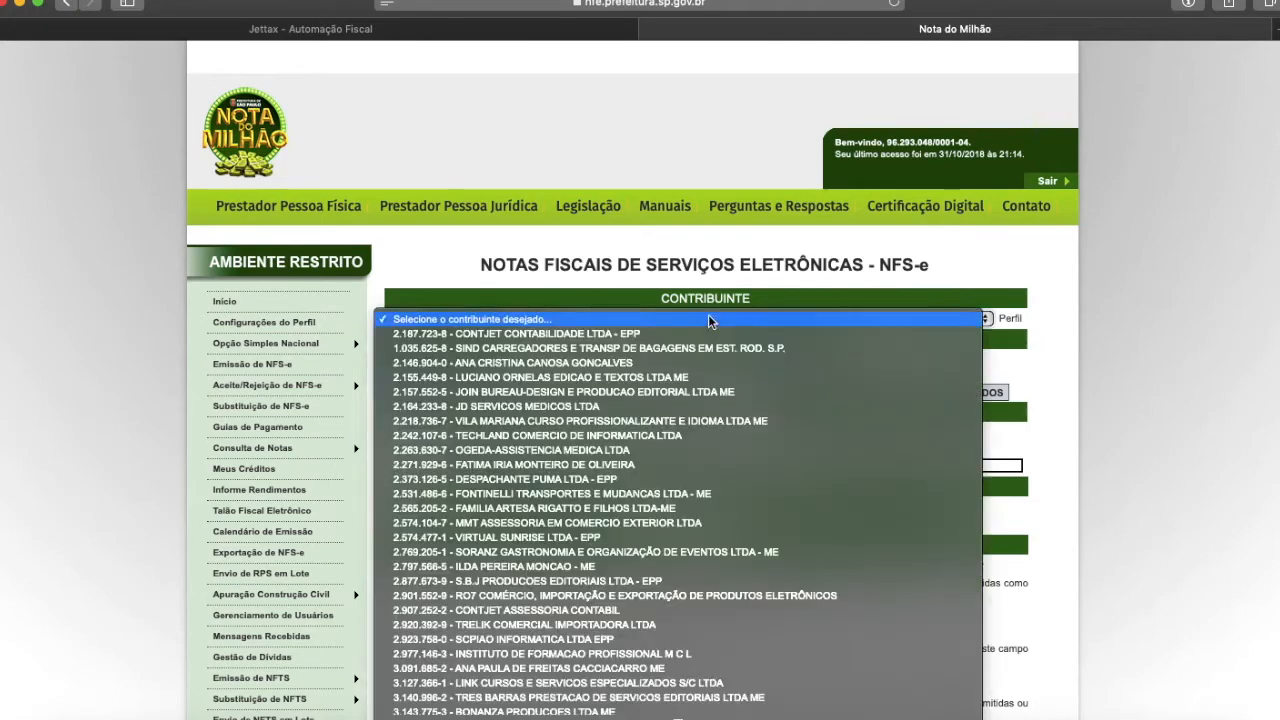
left_click(665, 440)
left_click(662, 318)
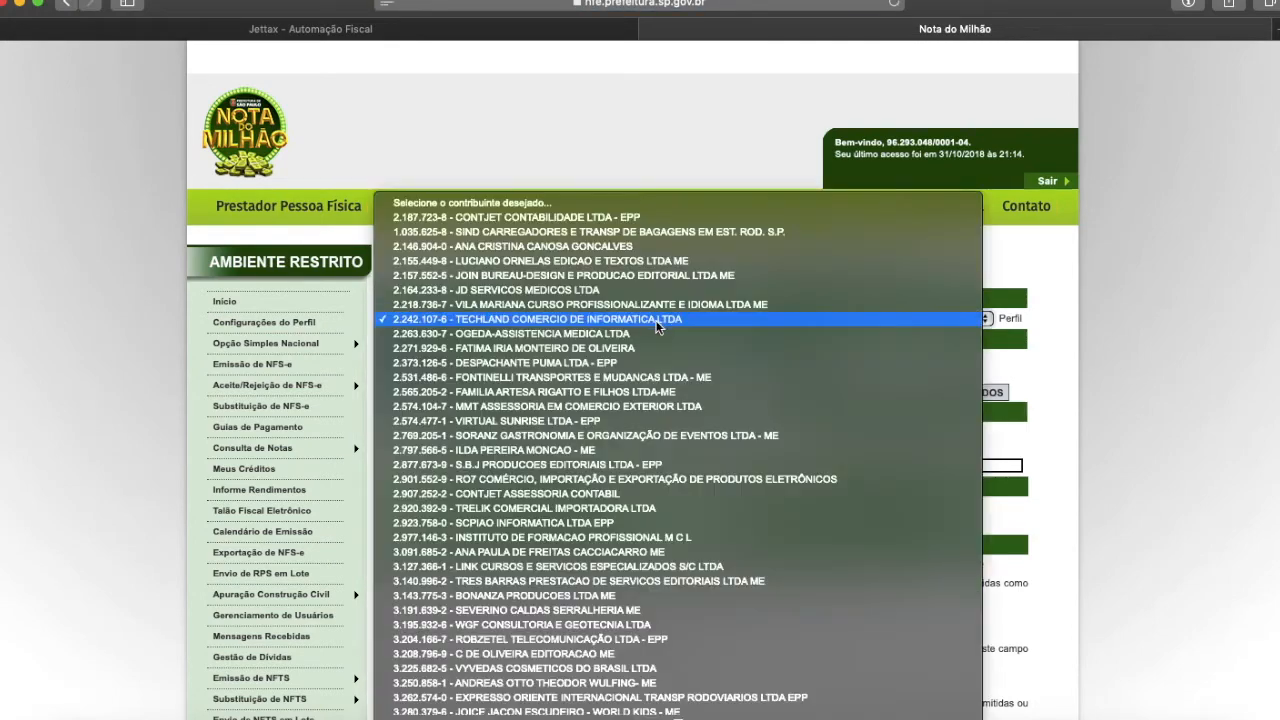
left_click(628, 508)
left_click(610, 318)
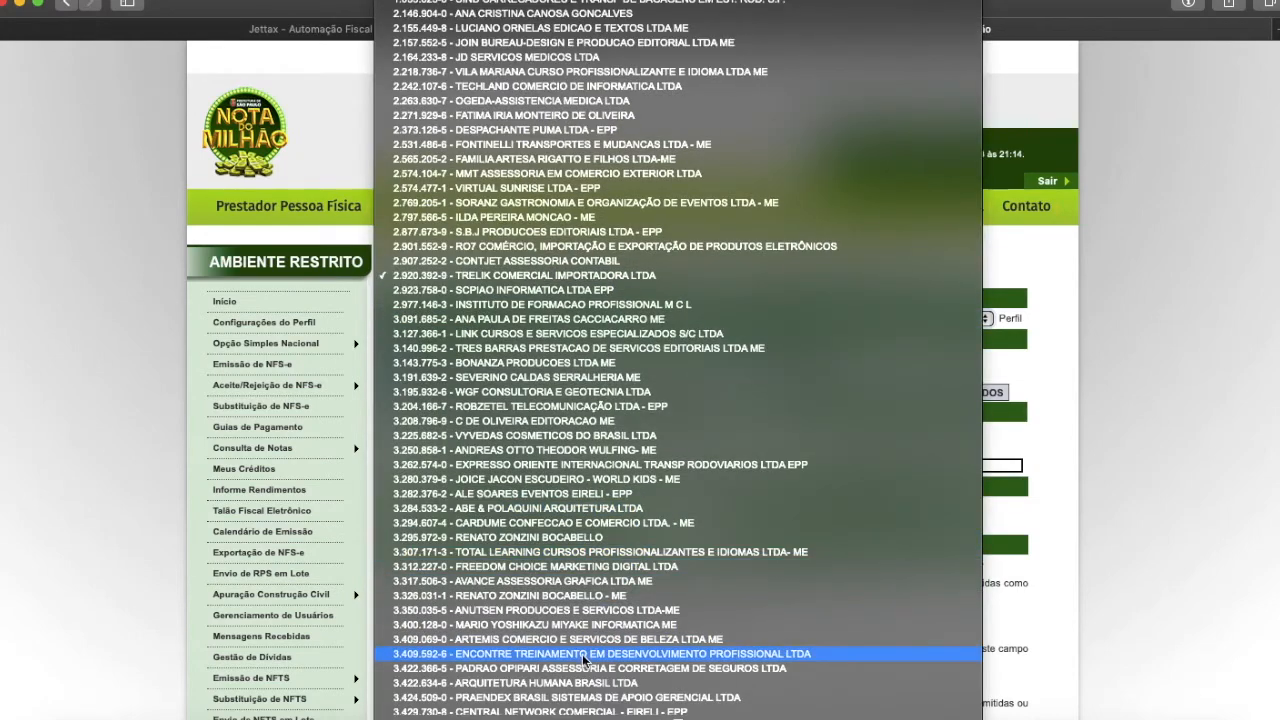
left_click(577, 668)
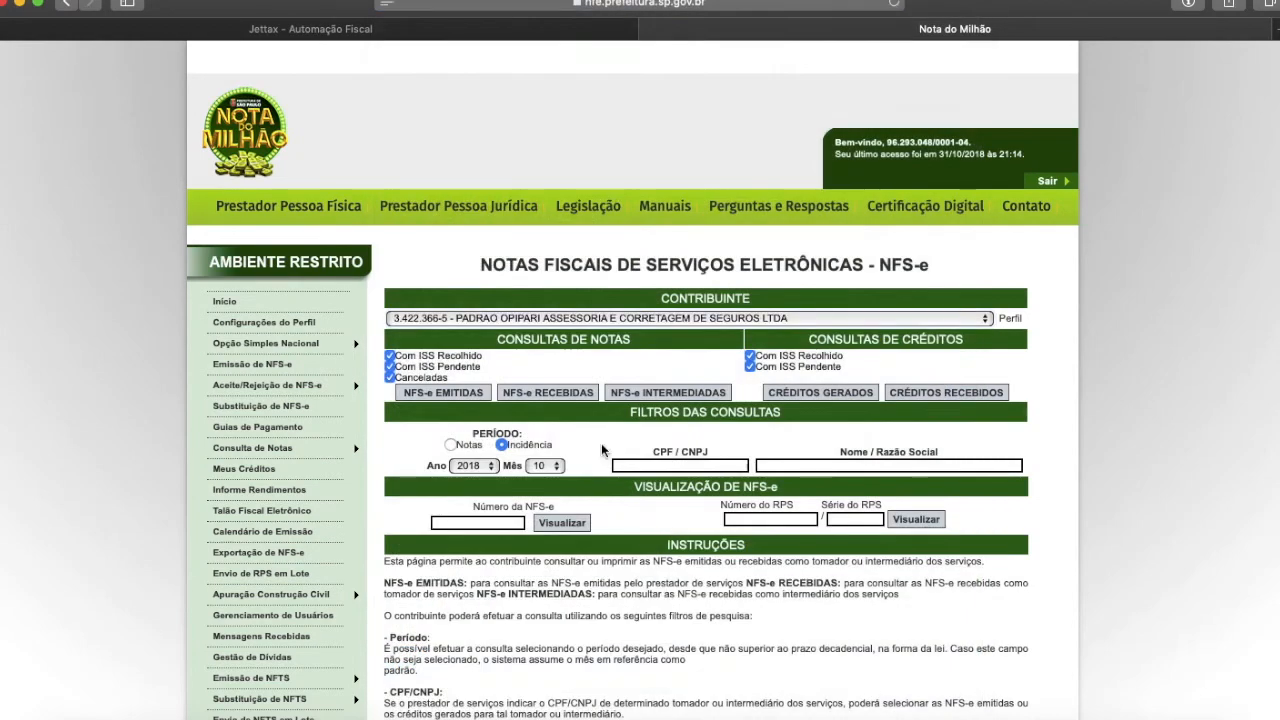
List the issued NFS-e for incidence month 9 of 2018, enlarging the results window to review the totals.
left_click(550, 468)
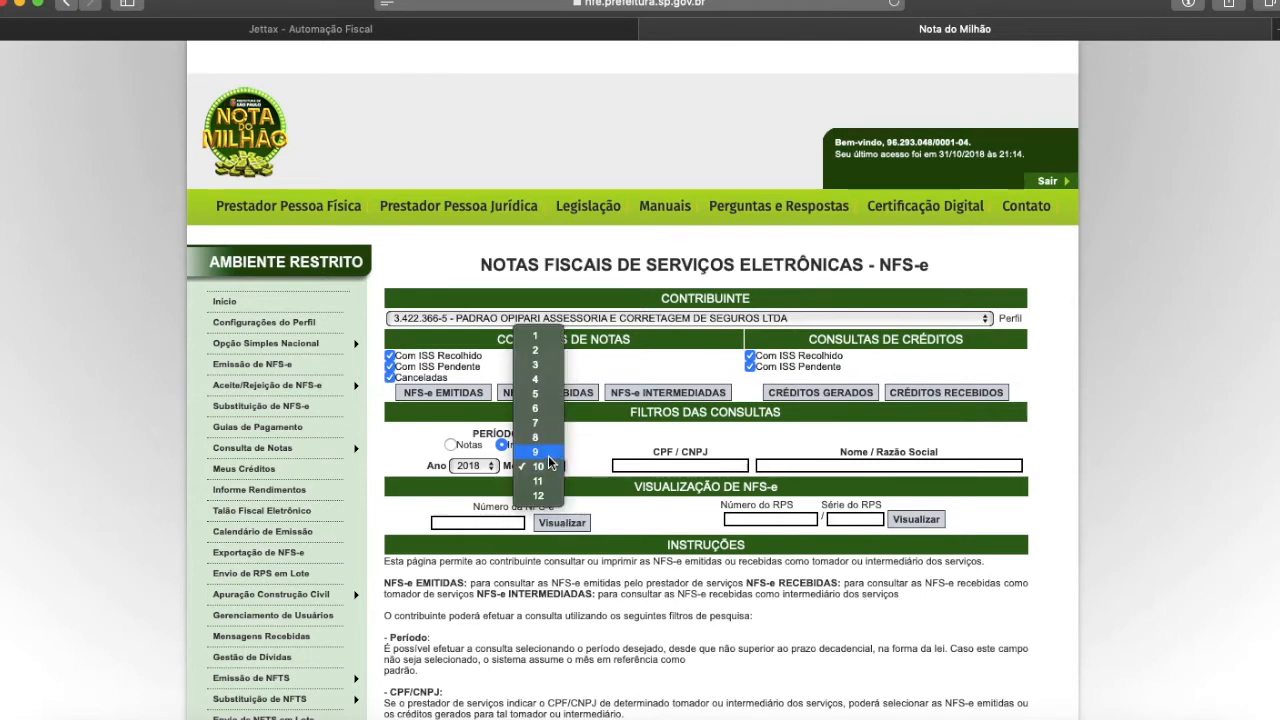
left_click(549, 453)
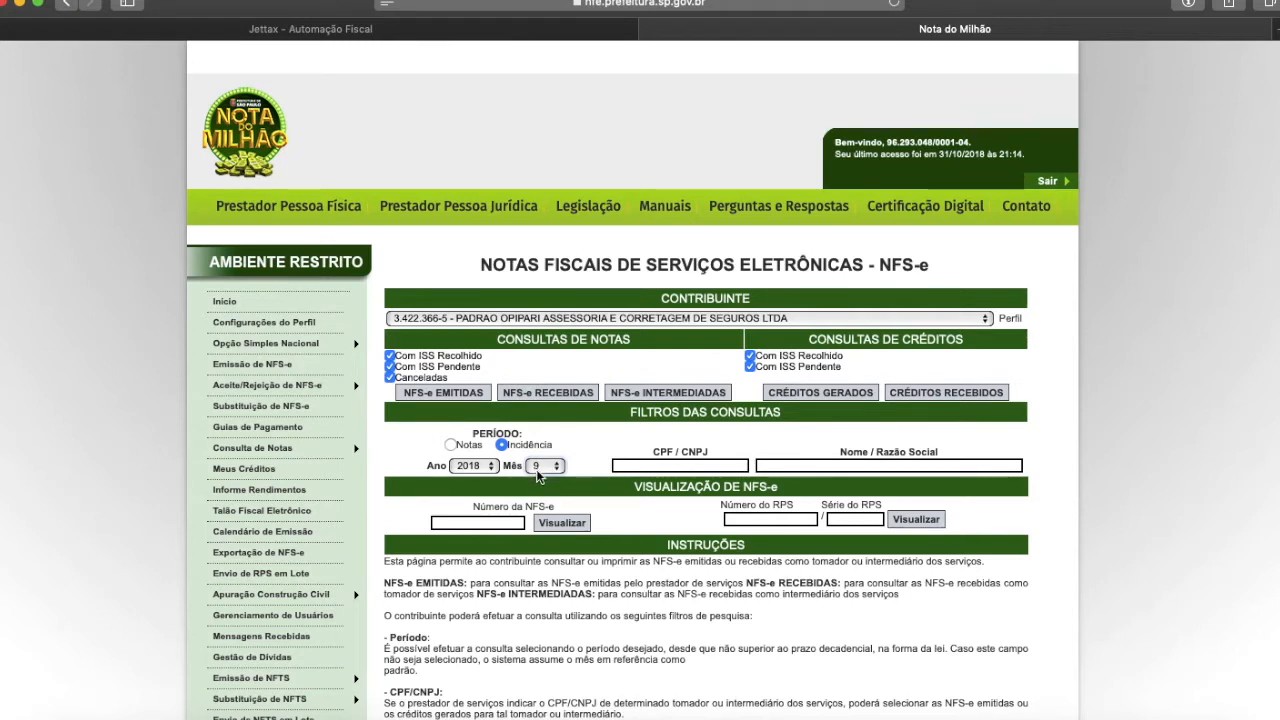
left_click(449, 399)
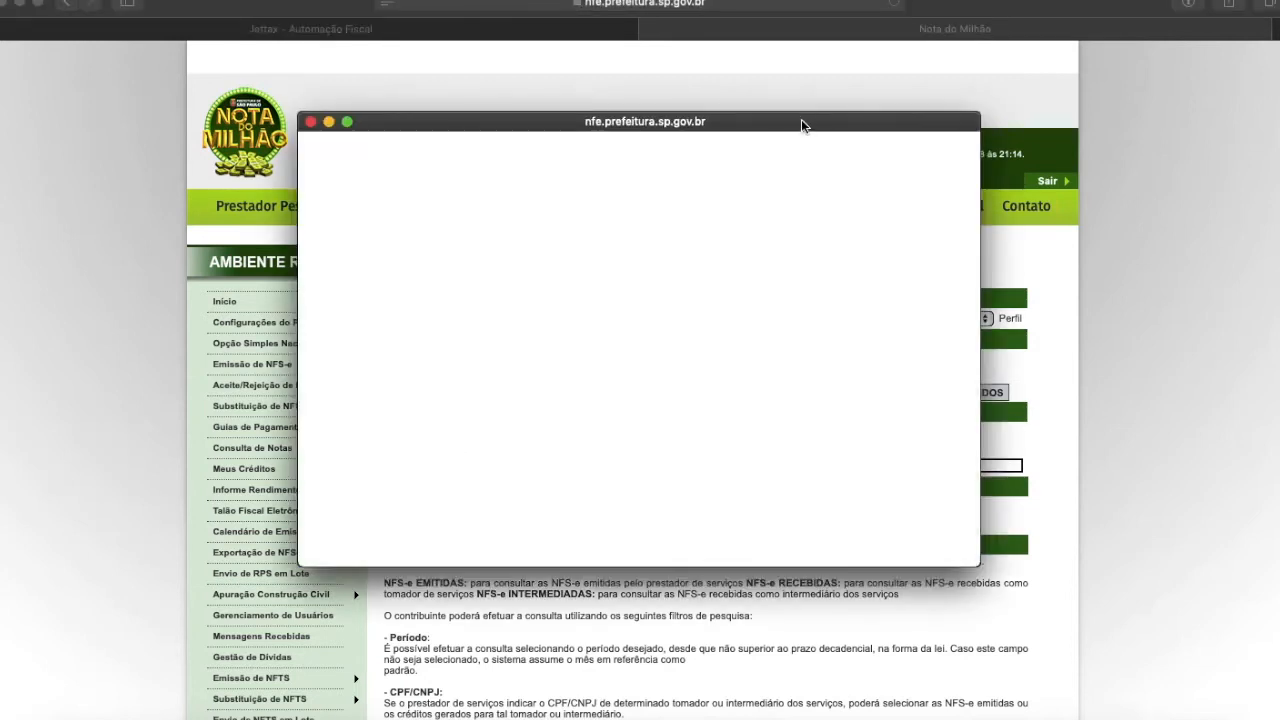
left_click_drag(799, 123, 772, 88)
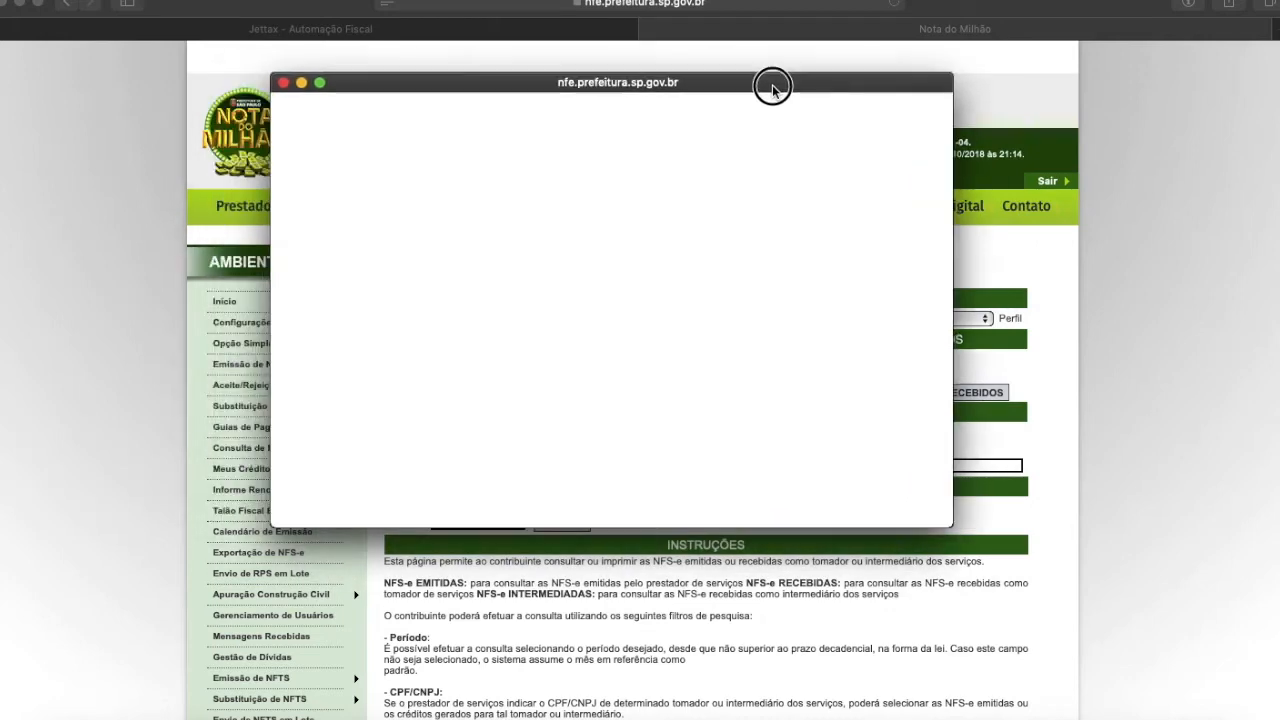
left_click_drag(948, 525, 1148, 626)
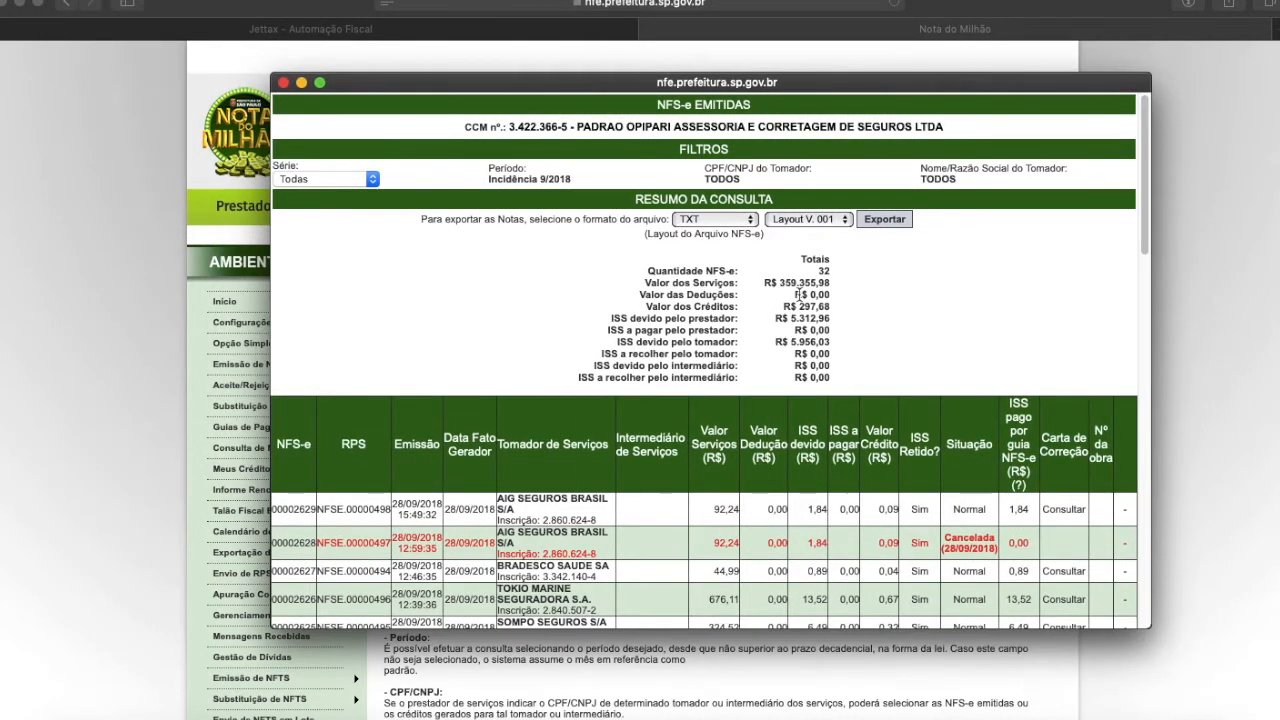
left_click_drag(648, 270, 883, 370)
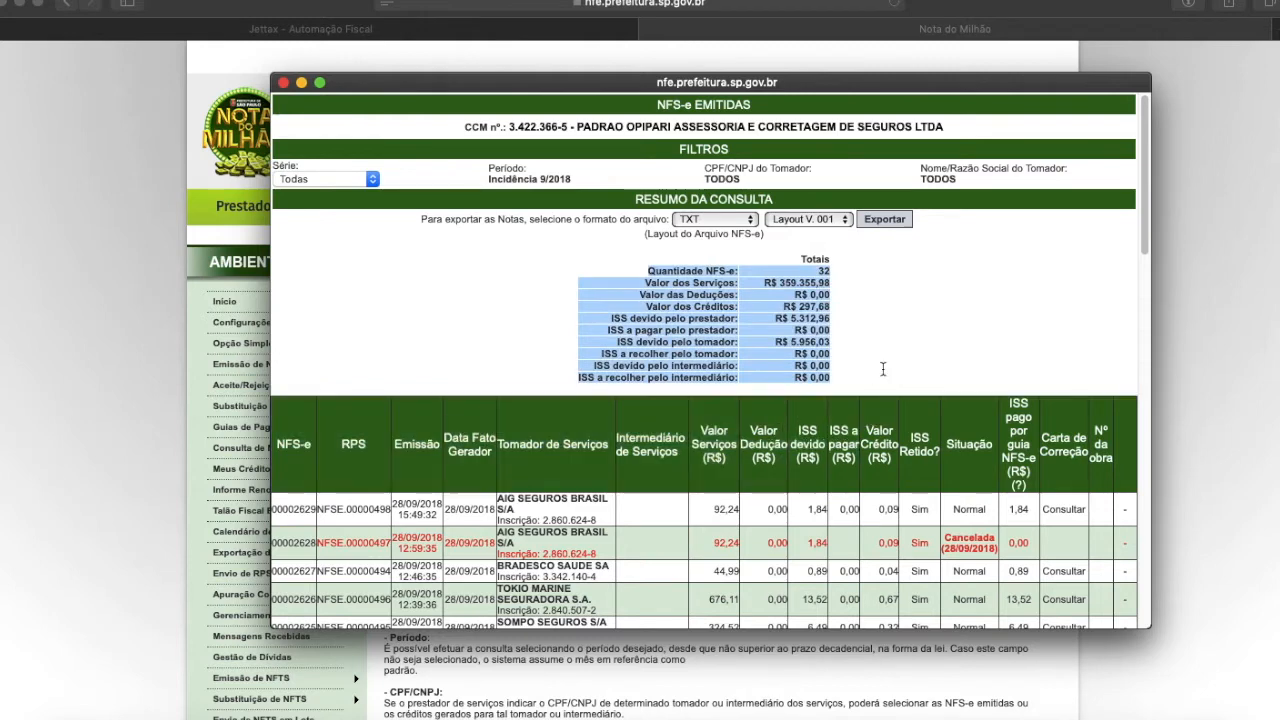
left_click(883, 370)
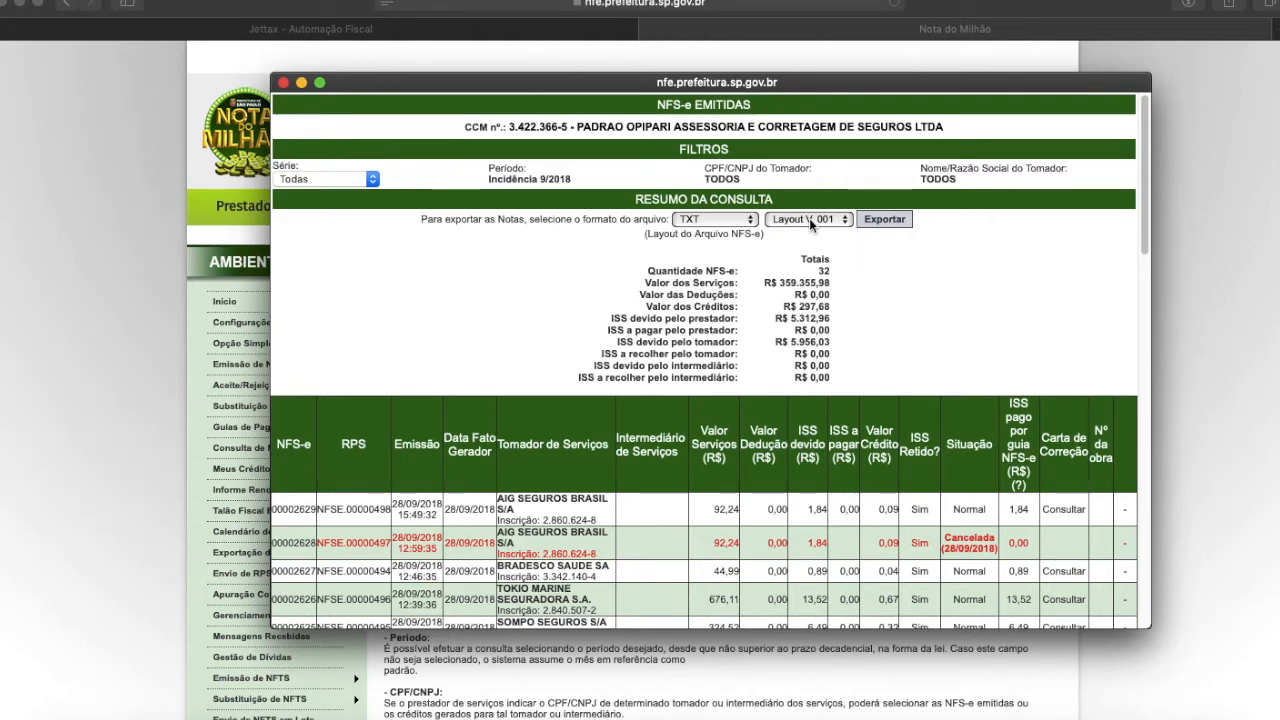
Export the issued NFS-e as TXT in Layout V. 004 and close the opened text file.
left_click(809, 218)
left_click(794, 268)
left_click(886, 221)
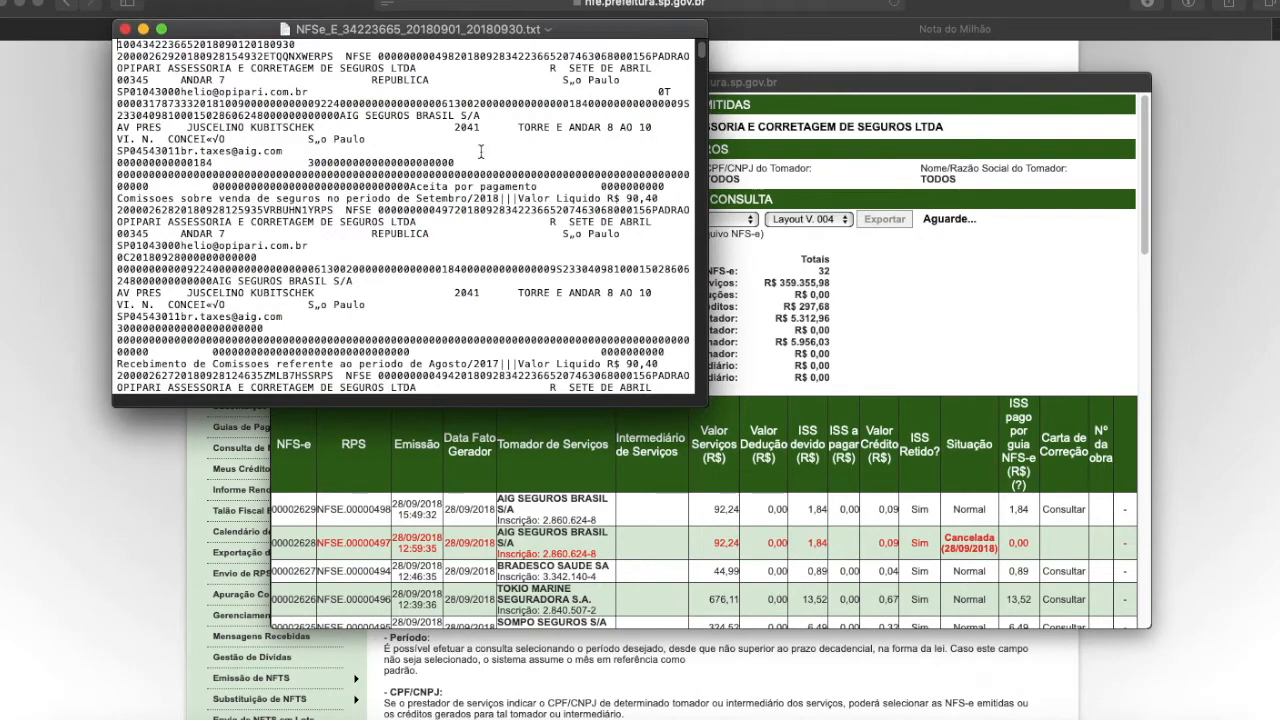
left_click_drag(428, 30, 597, 146)
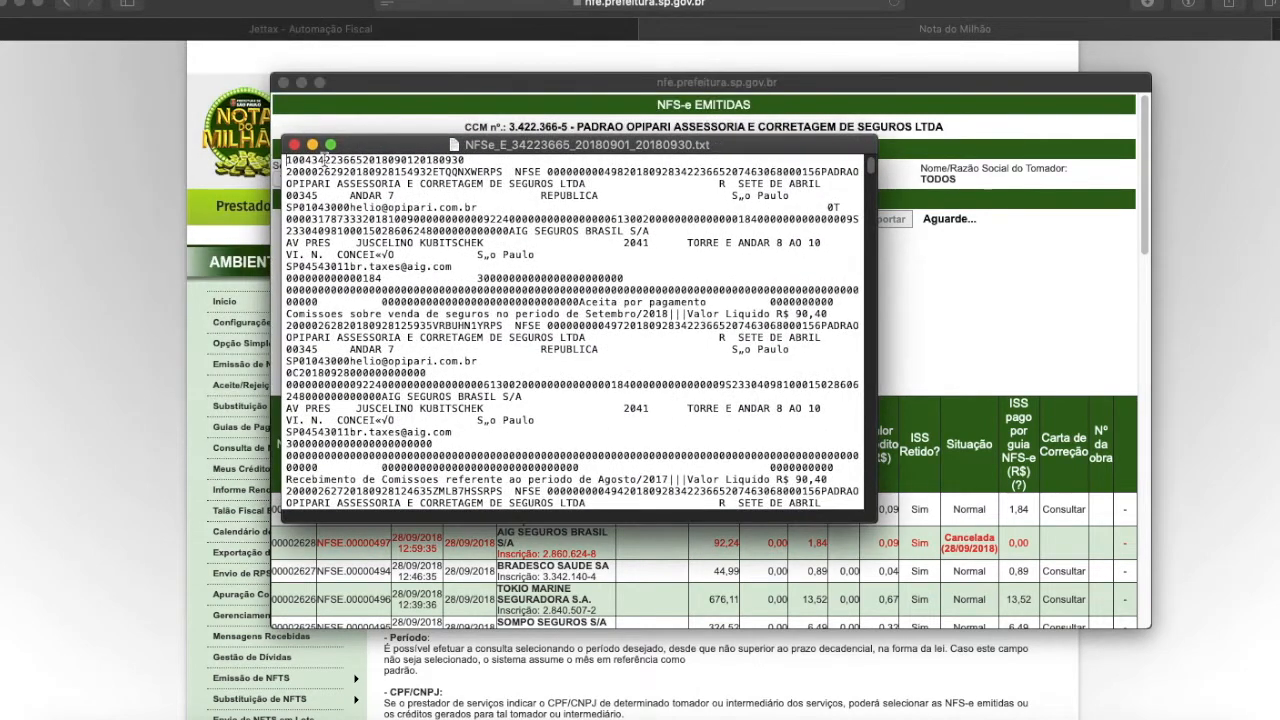
left_click(294, 145)
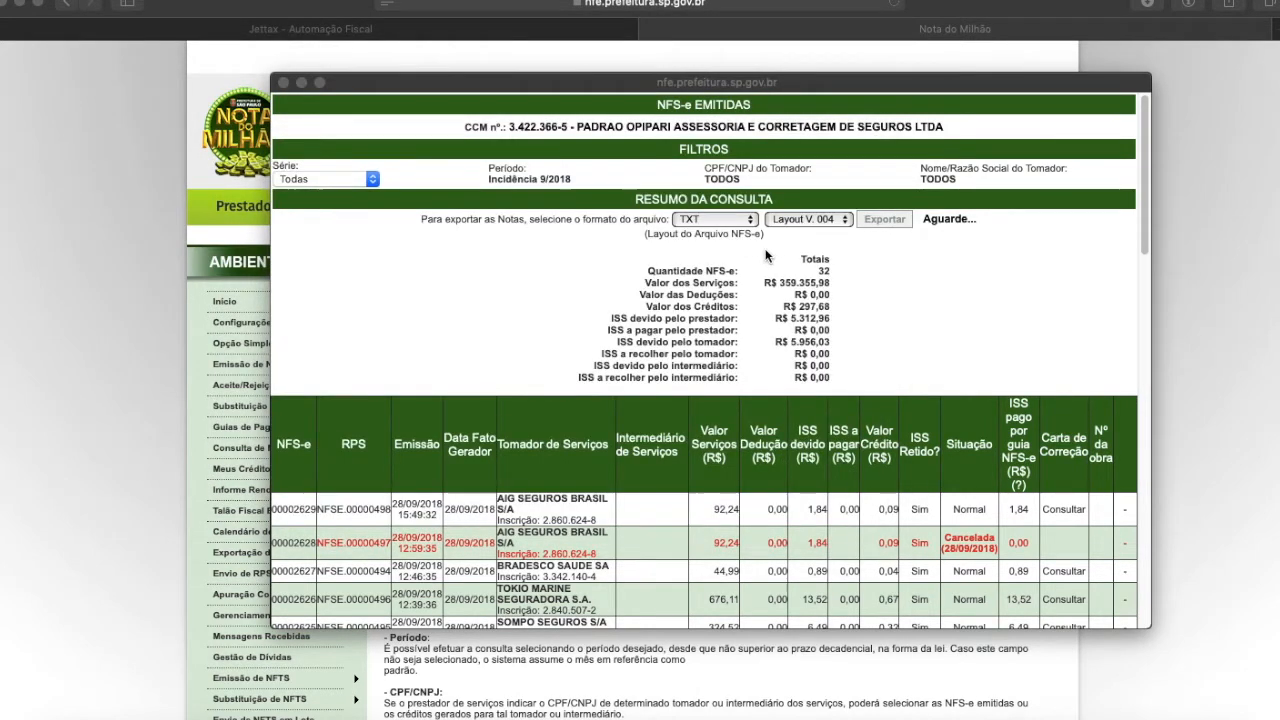
Highlight the entire content of the issued NFS-e results page.
left_click(865, 319)
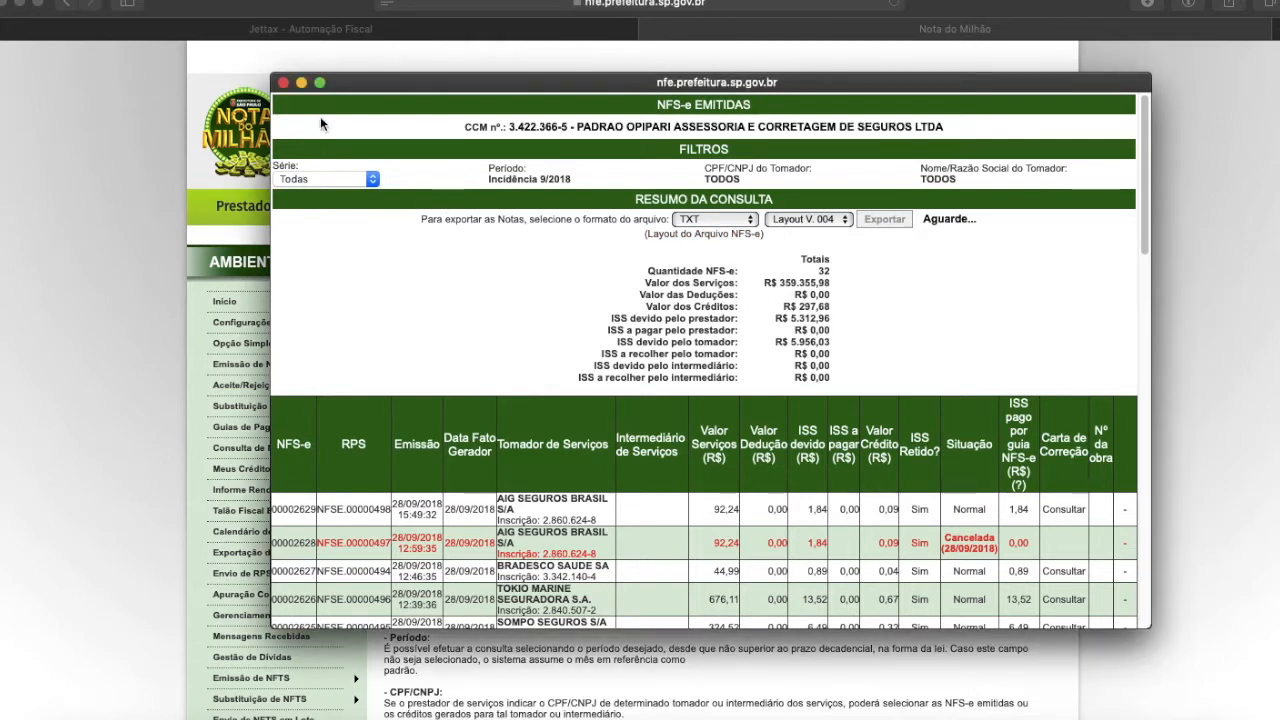
key("super+a")
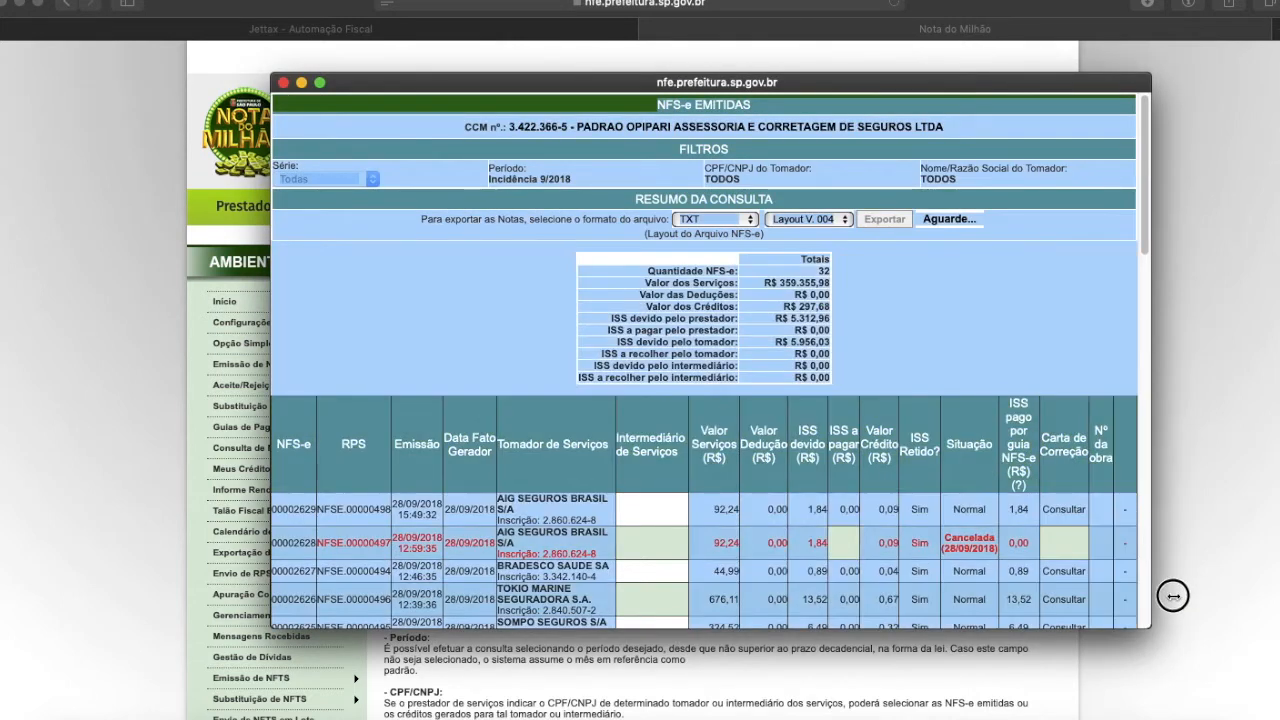
left_click(922, 325)
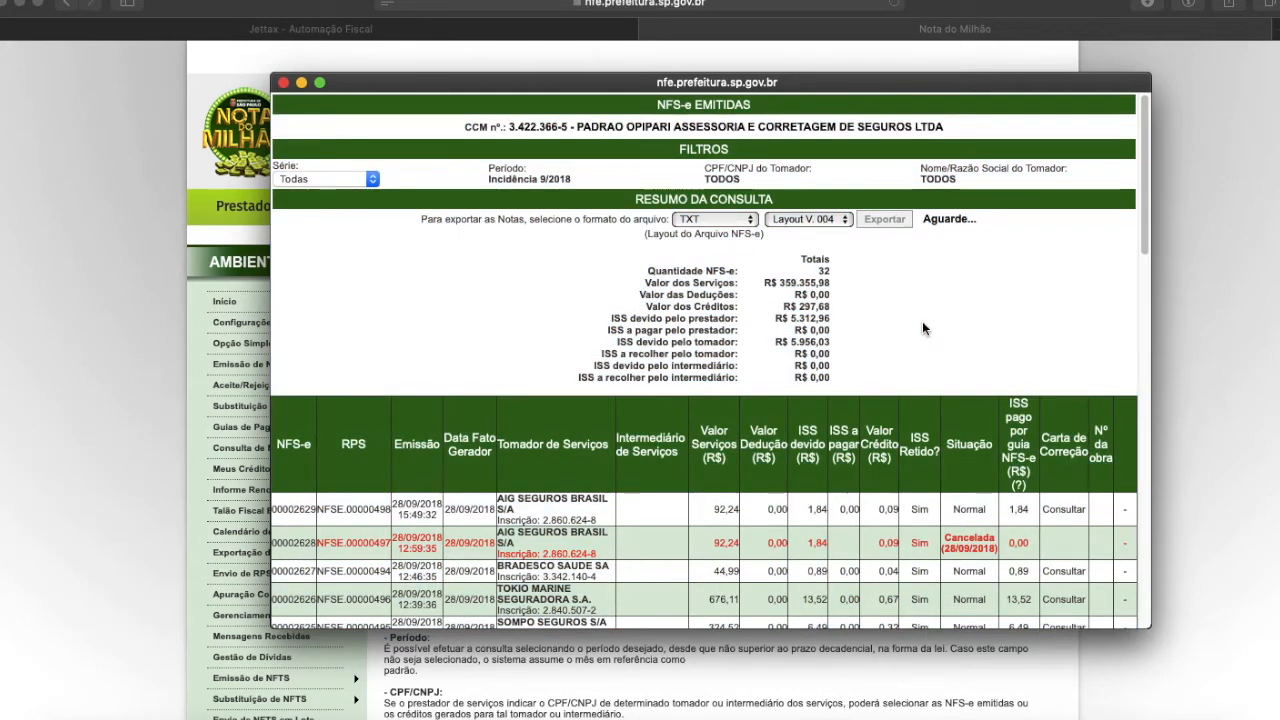
Try to export the issued NFS-e as Planilha (CSV) from the already used results window.
left_click(735, 220)
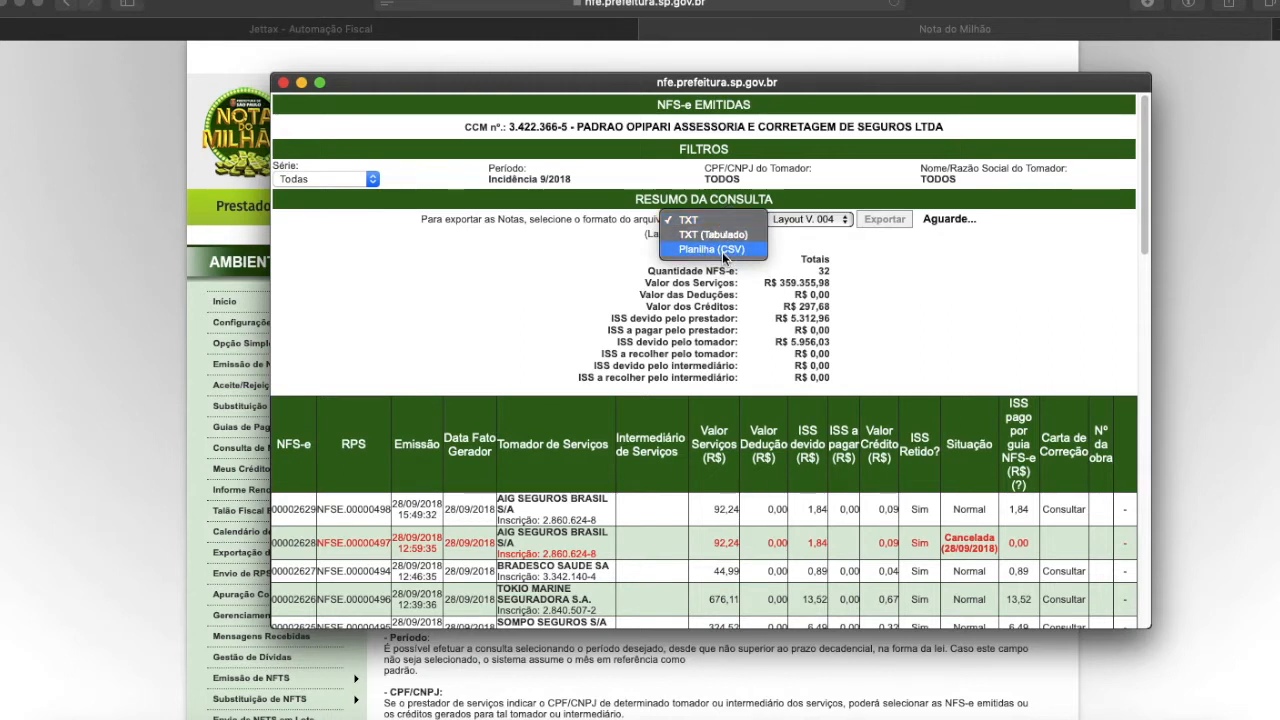
left_click(722, 251)
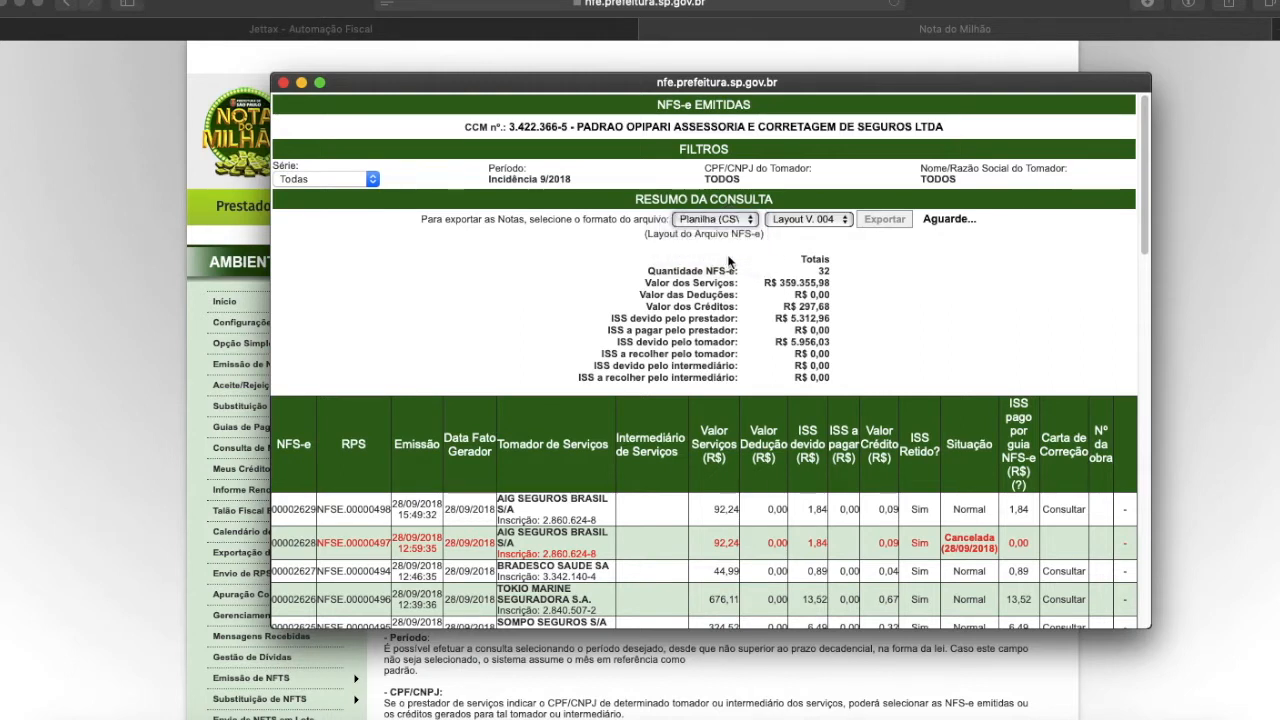
left_click(896, 228)
Run the issued NFS-e query again in a fresh window and export it as Planilha (CSV) in Layout V. 004.
left_click(284, 82)
left_click(446, 393)
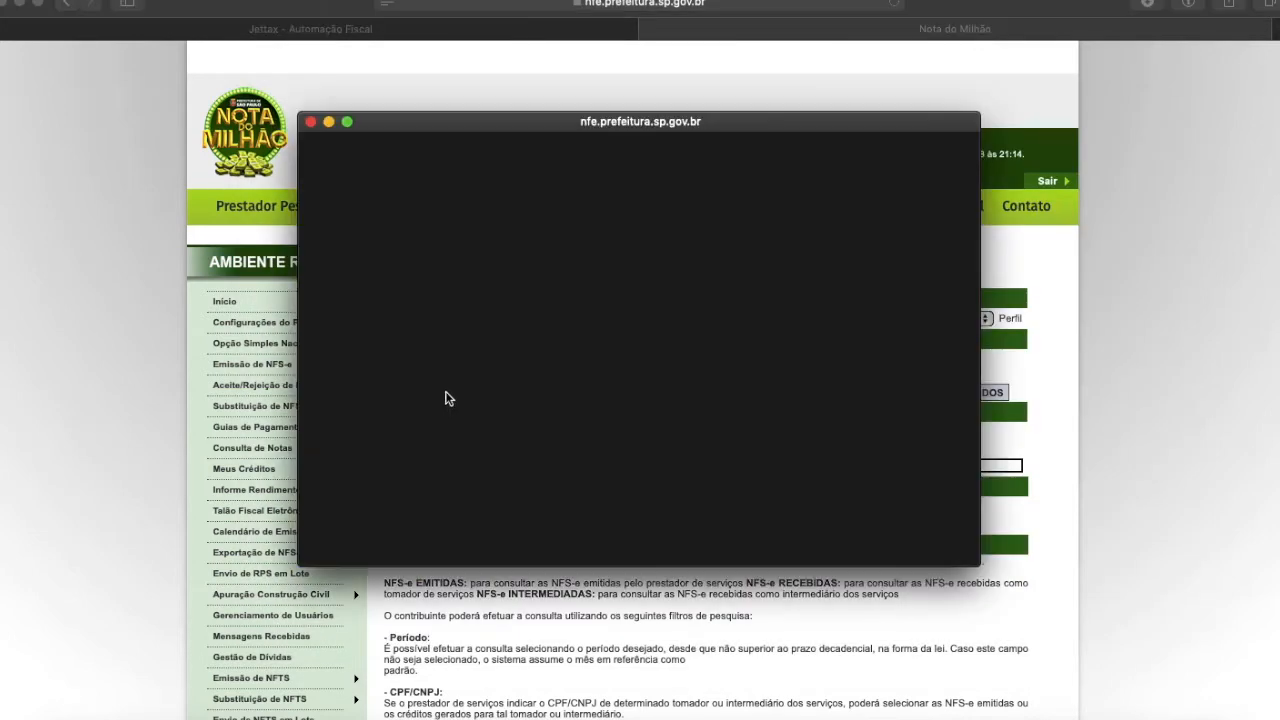
left_click(639, 257)
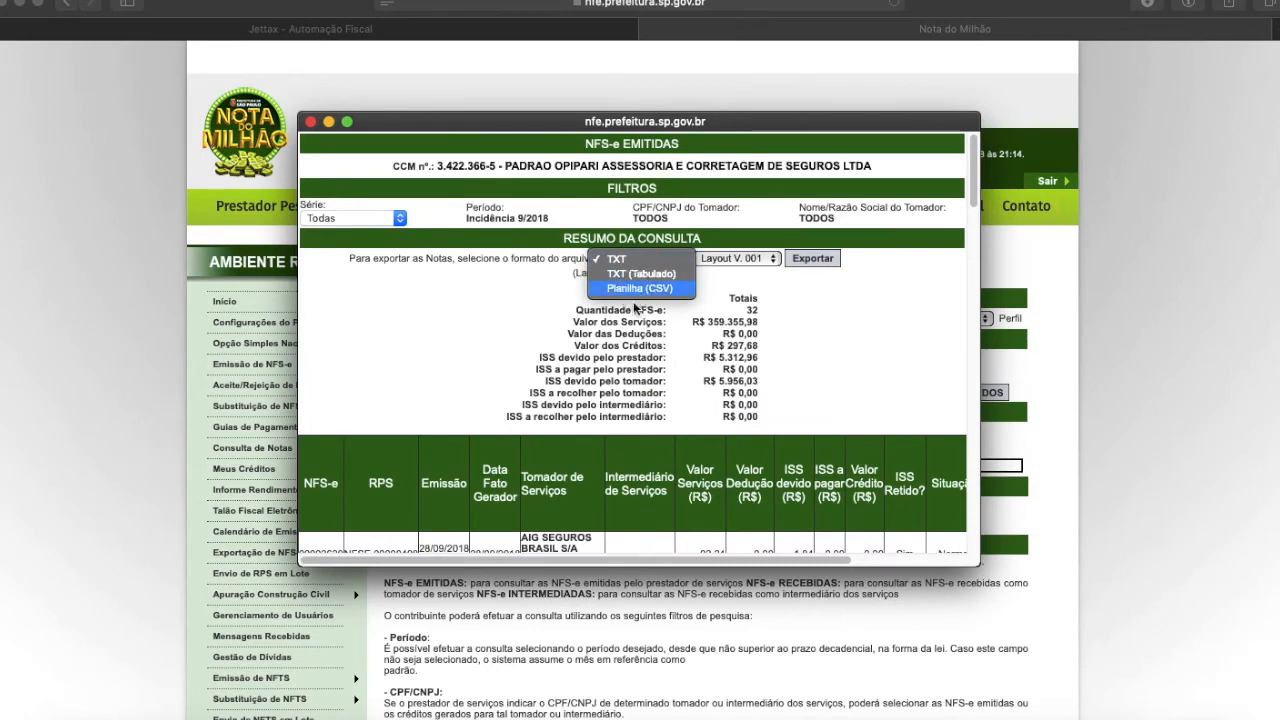
left_click(636, 290)
left_click(735, 259)
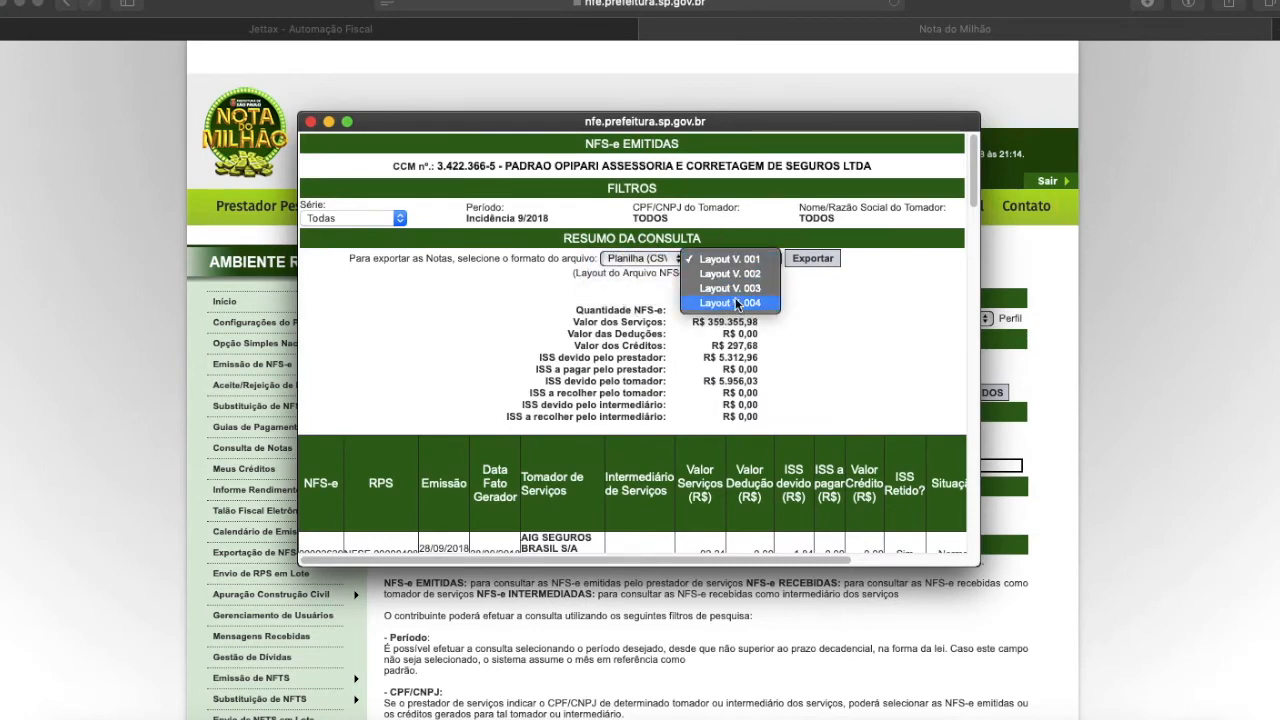
left_click(730, 302)
left_click(812, 258)
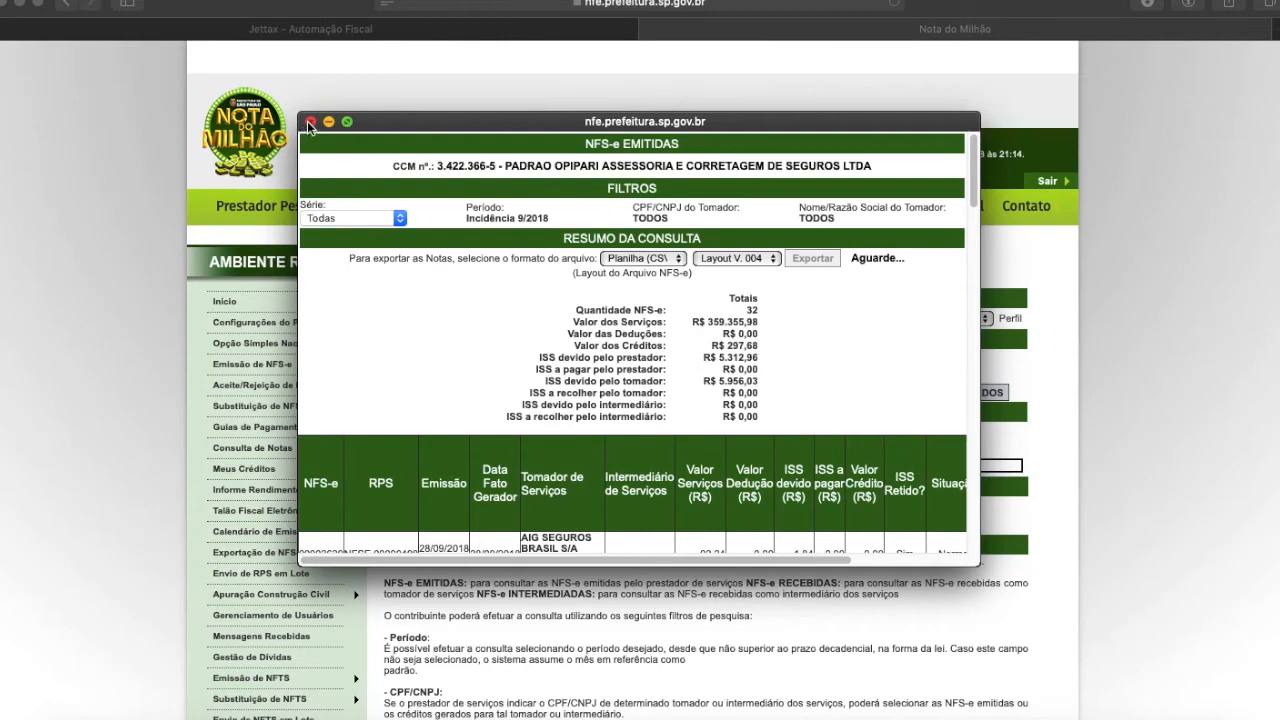
left_click(310, 121)
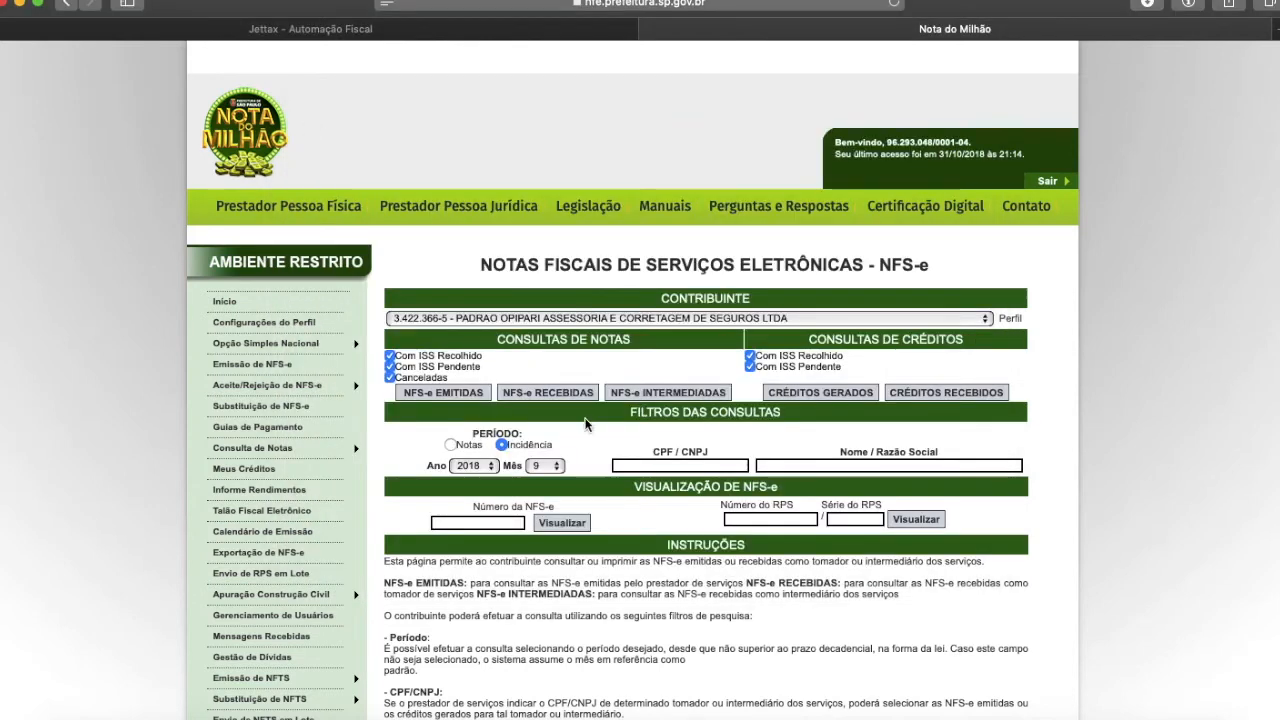
List the received NFS-e for 09/2018, export them as TXT in Layout V. 004, and close the opened file and results window.
left_click(548, 393)
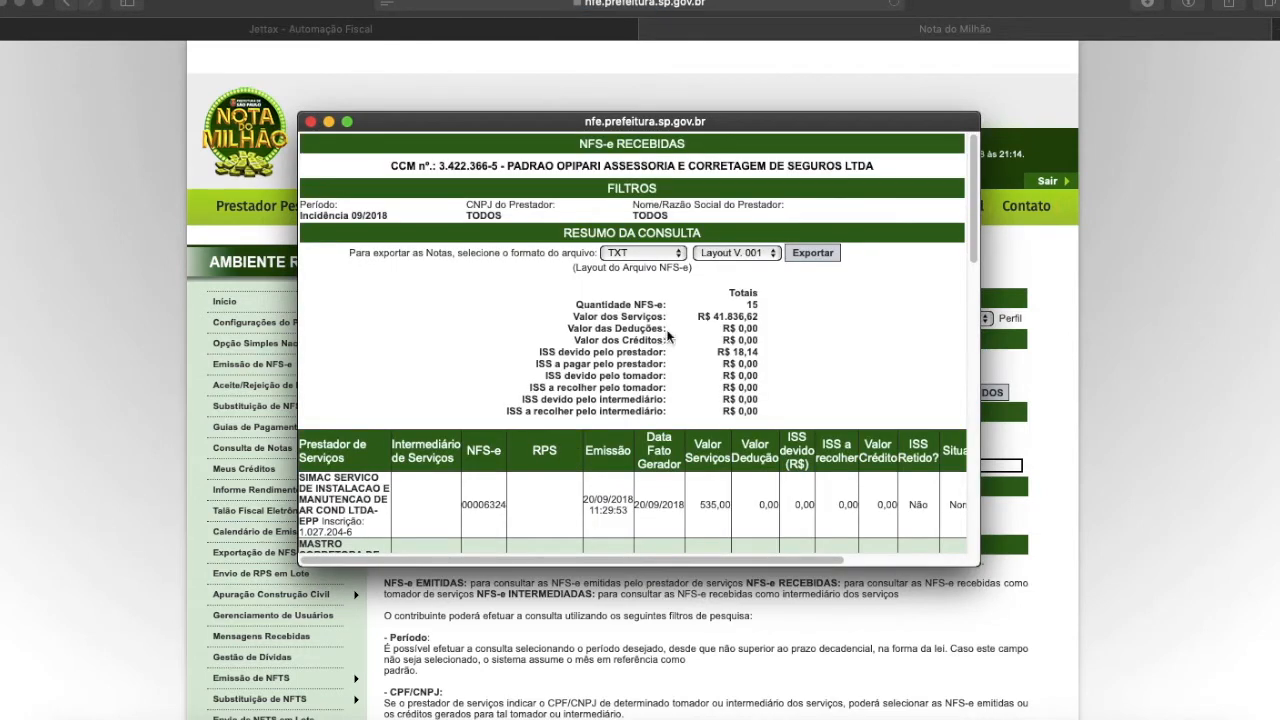
left_click(665, 254)
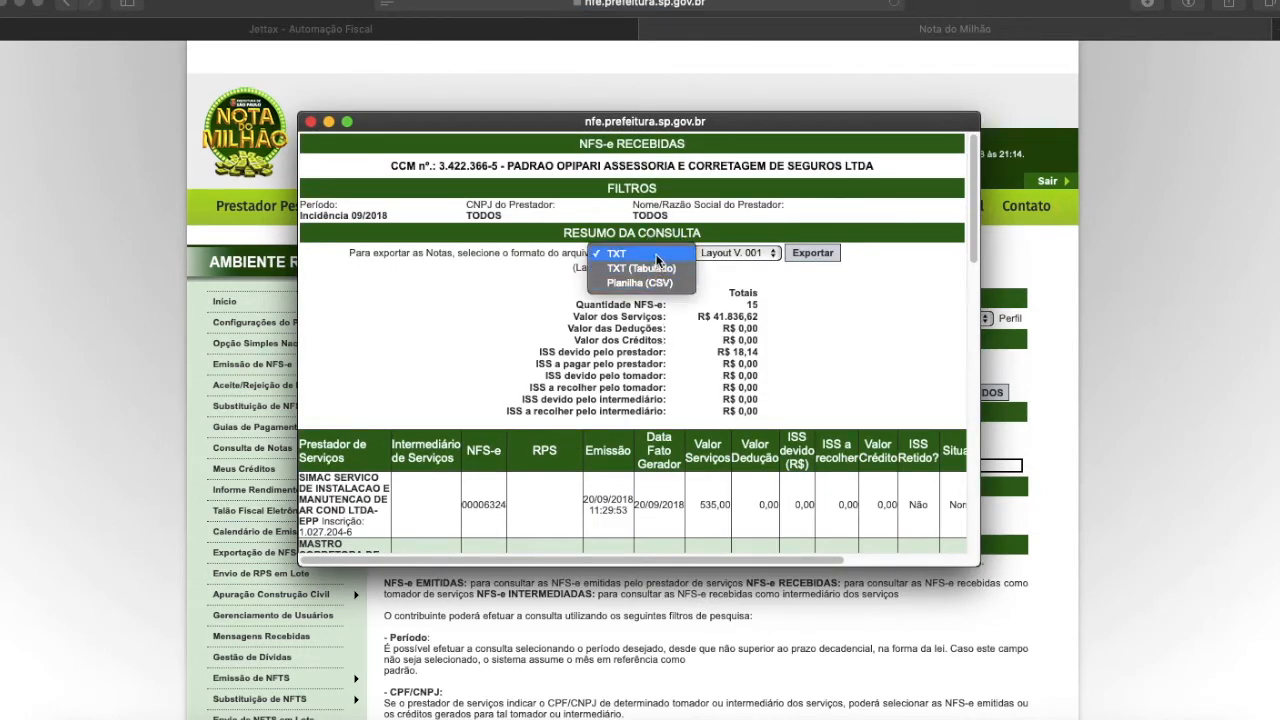
left_click(659, 254)
left_click(770, 254)
left_click(745, 296)
left_click(822, 255)
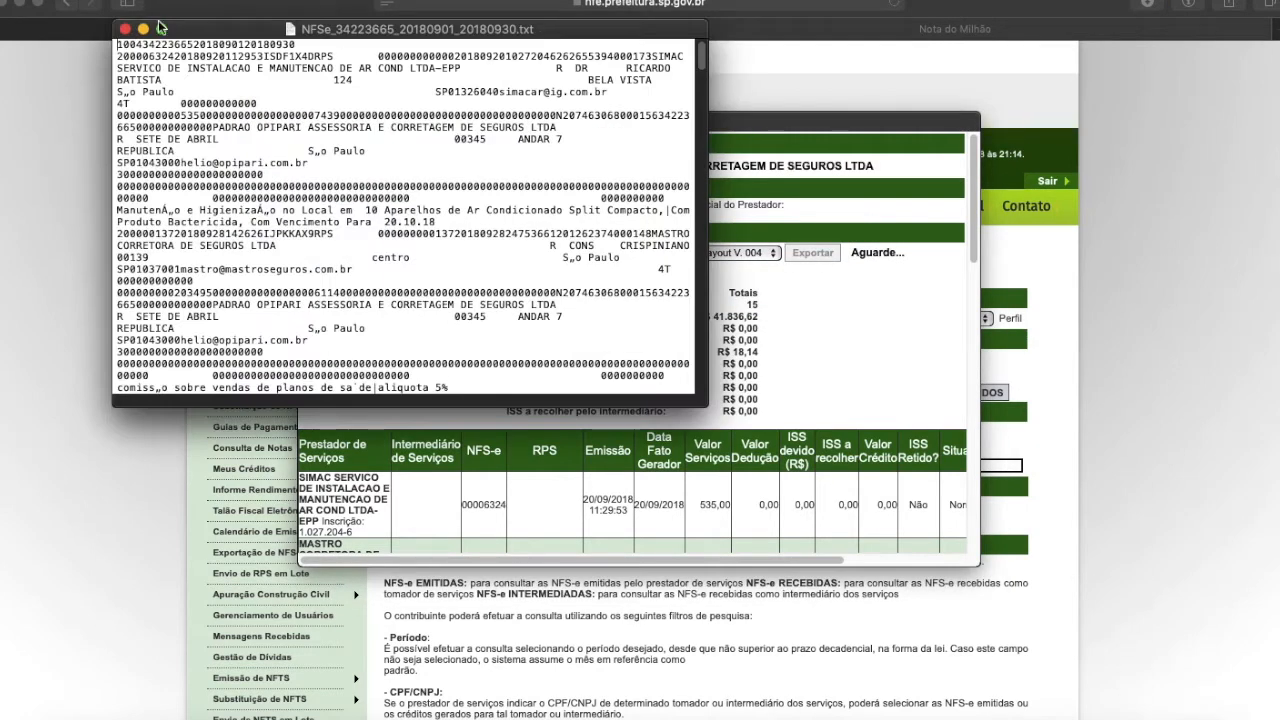
left_click(124, 28)
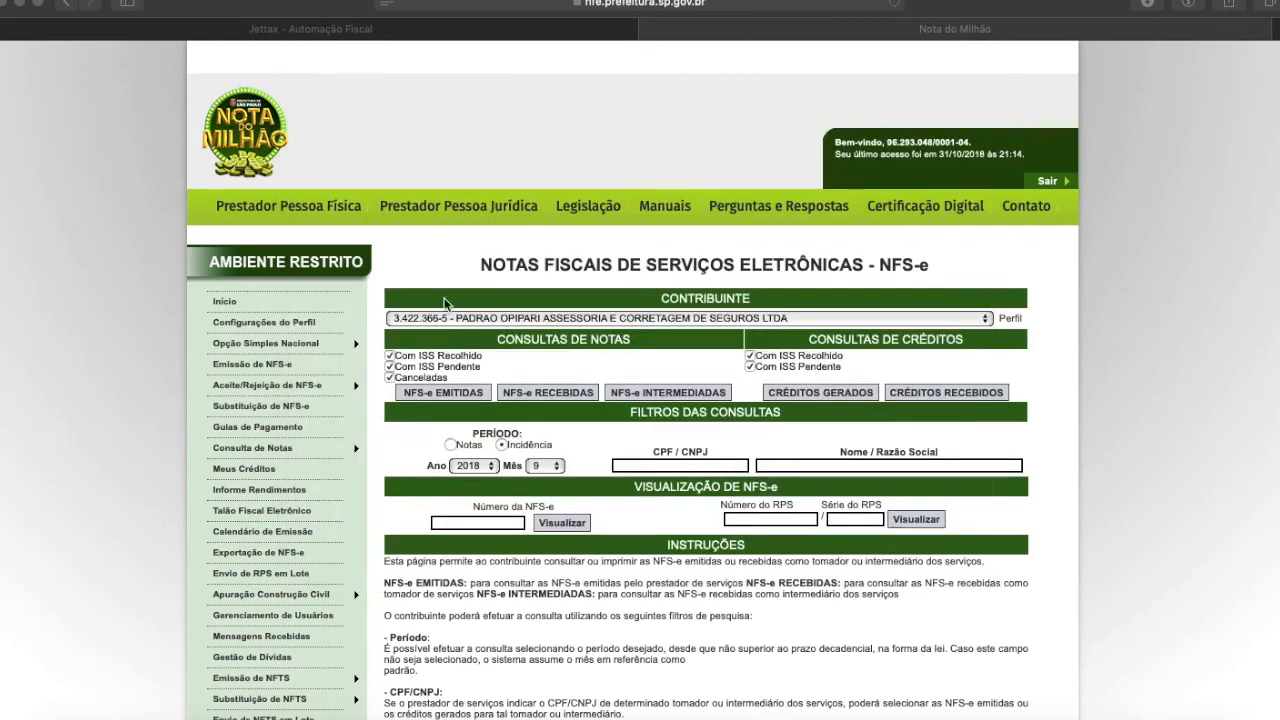
left_click(310, 121)
Run the received NFS-e query again, export it as Planilha (CSV) in Layout V. 001, and highlight the results page content.
left_click(566, 398)
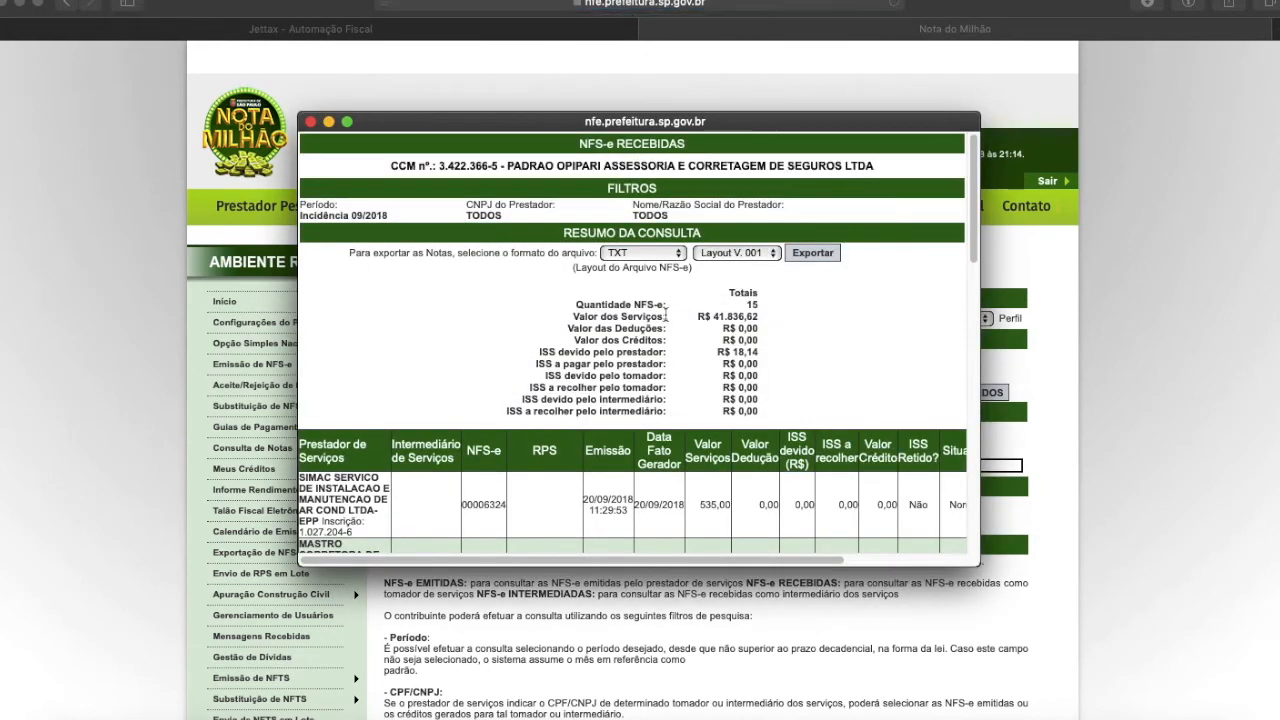
left_click(645, 258)
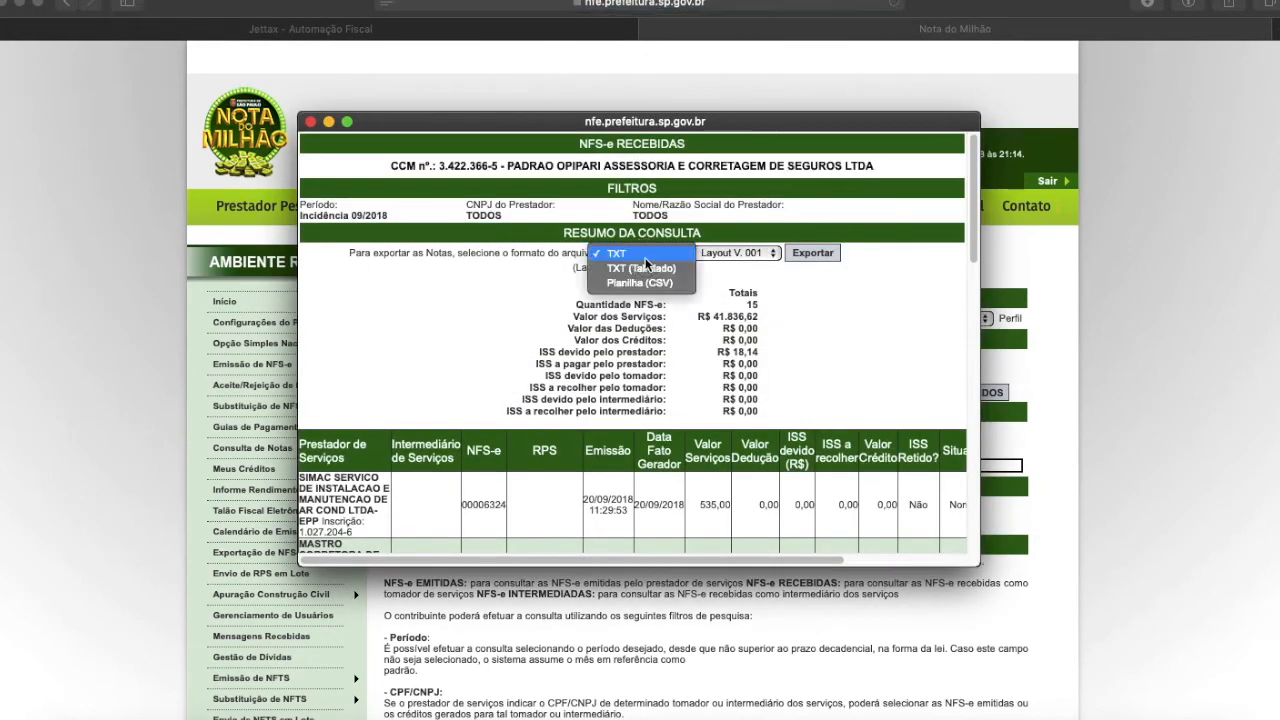
left_click(639, 283)
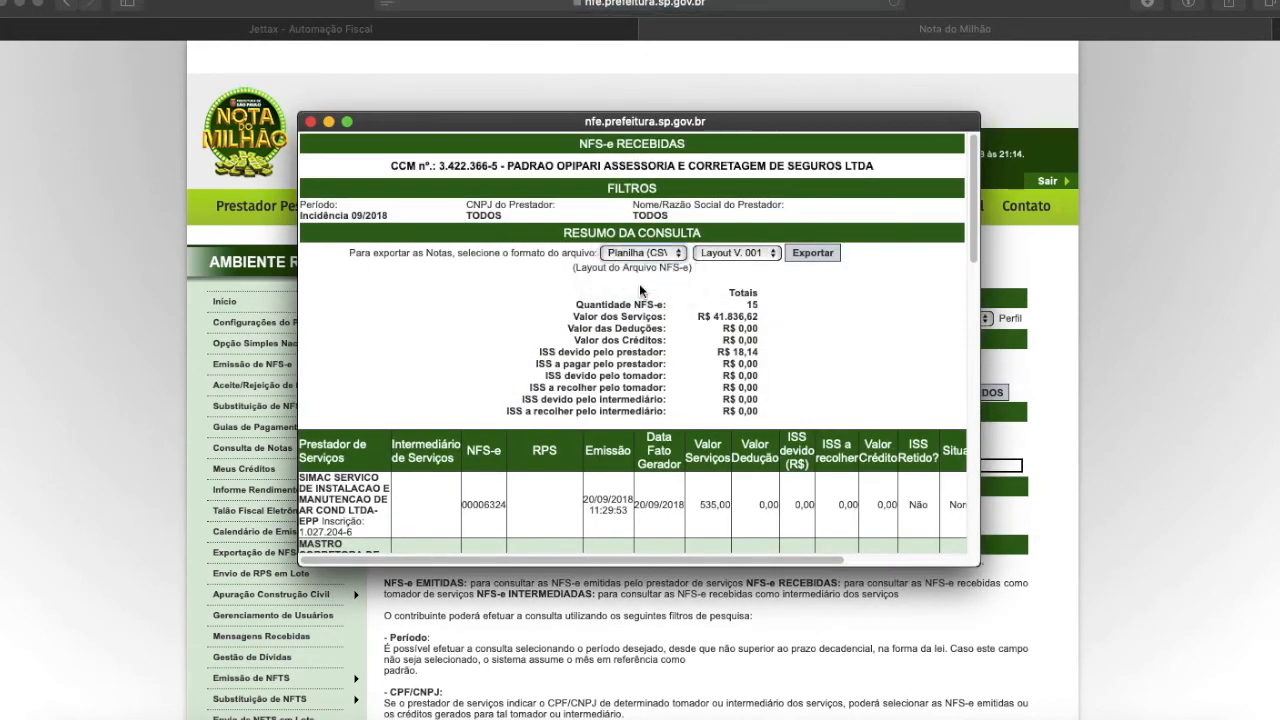
left_click(813, 253)
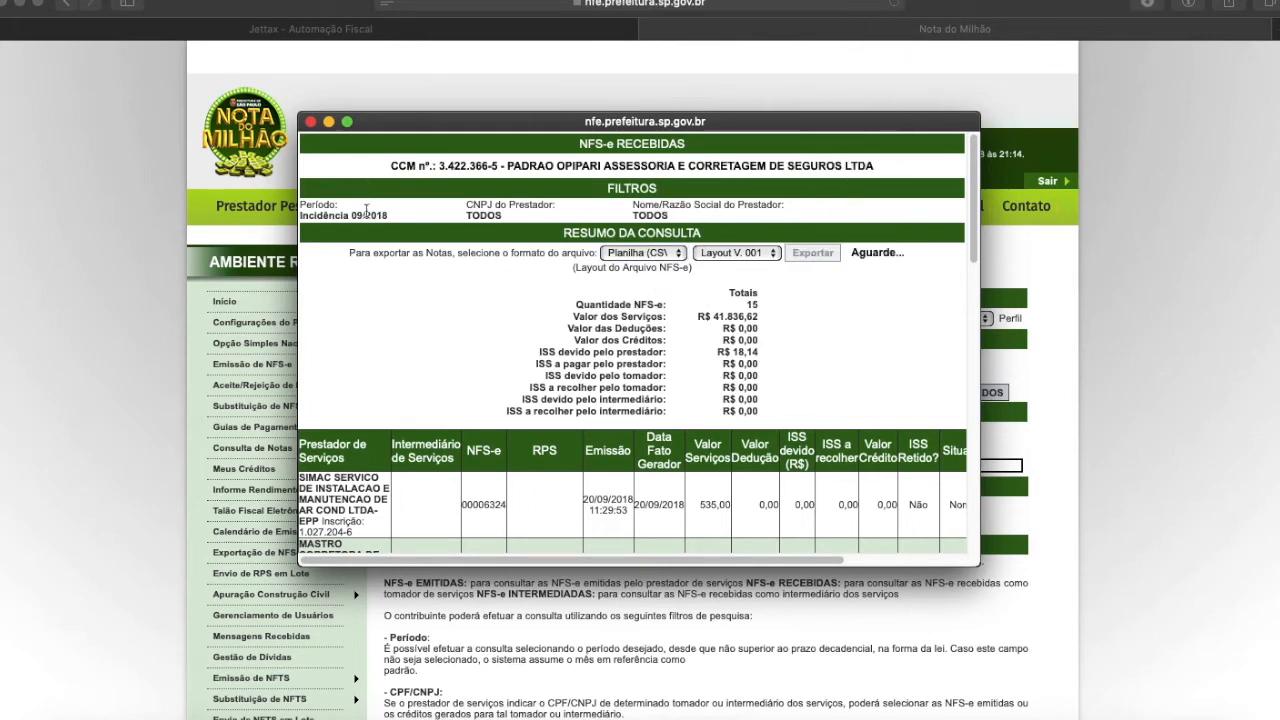
left_click_drag(302, 138, 954, 536)
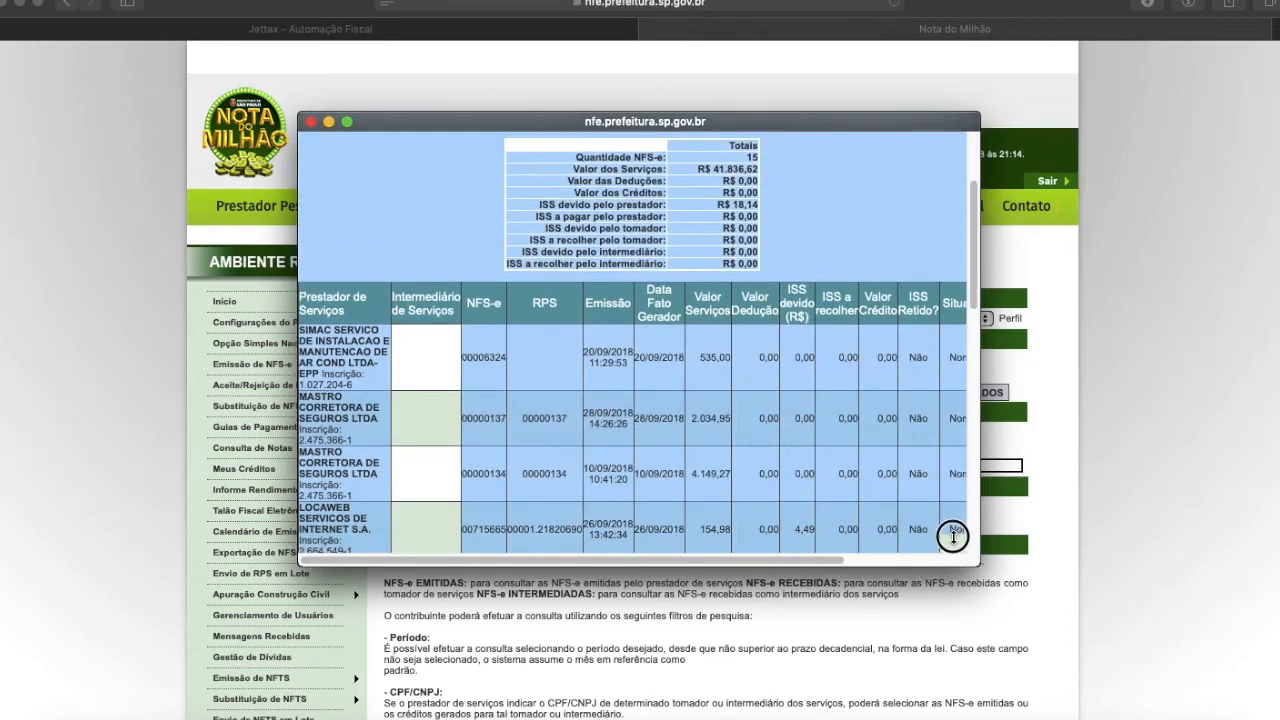
Clear the highlighted content in the received NFS-e results and close the results window.
scroll(792, 406, "up", 5)
left_click(848, 374)
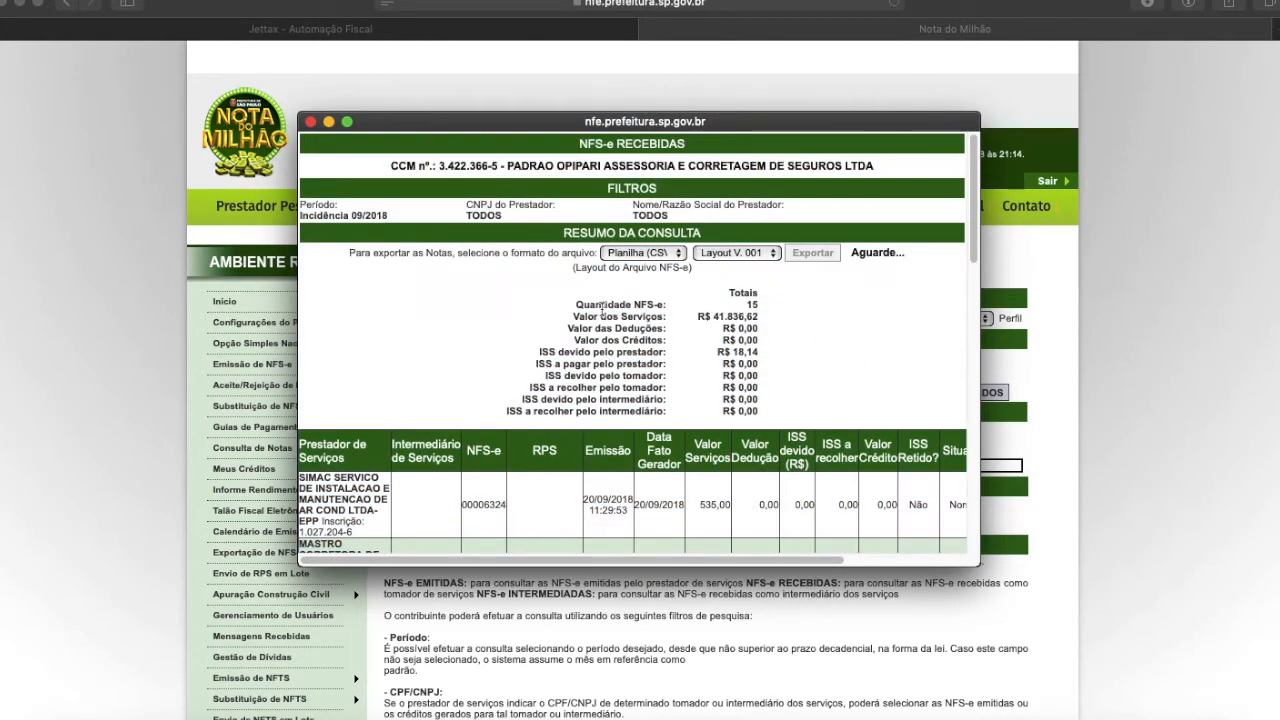
left_click(310, 122)
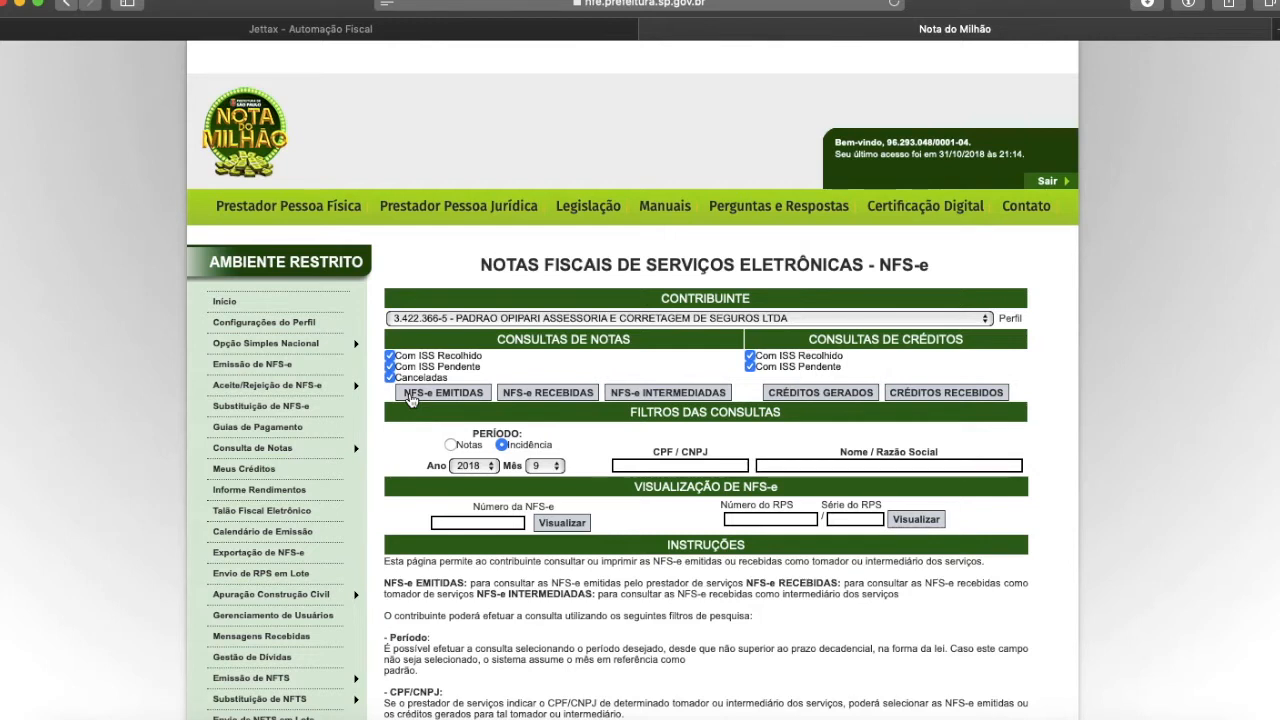
Open the Talão Fiscal Eletrônico page and select WGF CONSULTORIA E GEOTECNIA LTDA as the contributor.
scroll(379, 462, "down", 2)
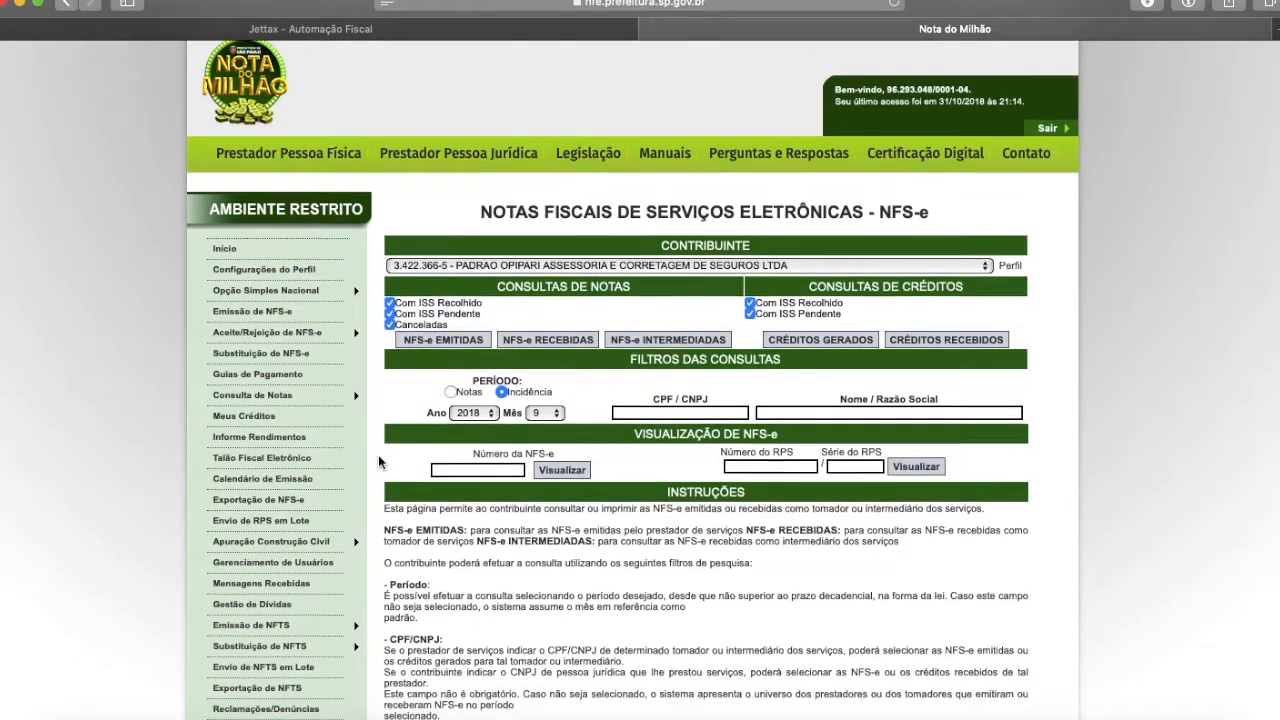
scroll(379, 462, "down", 3)
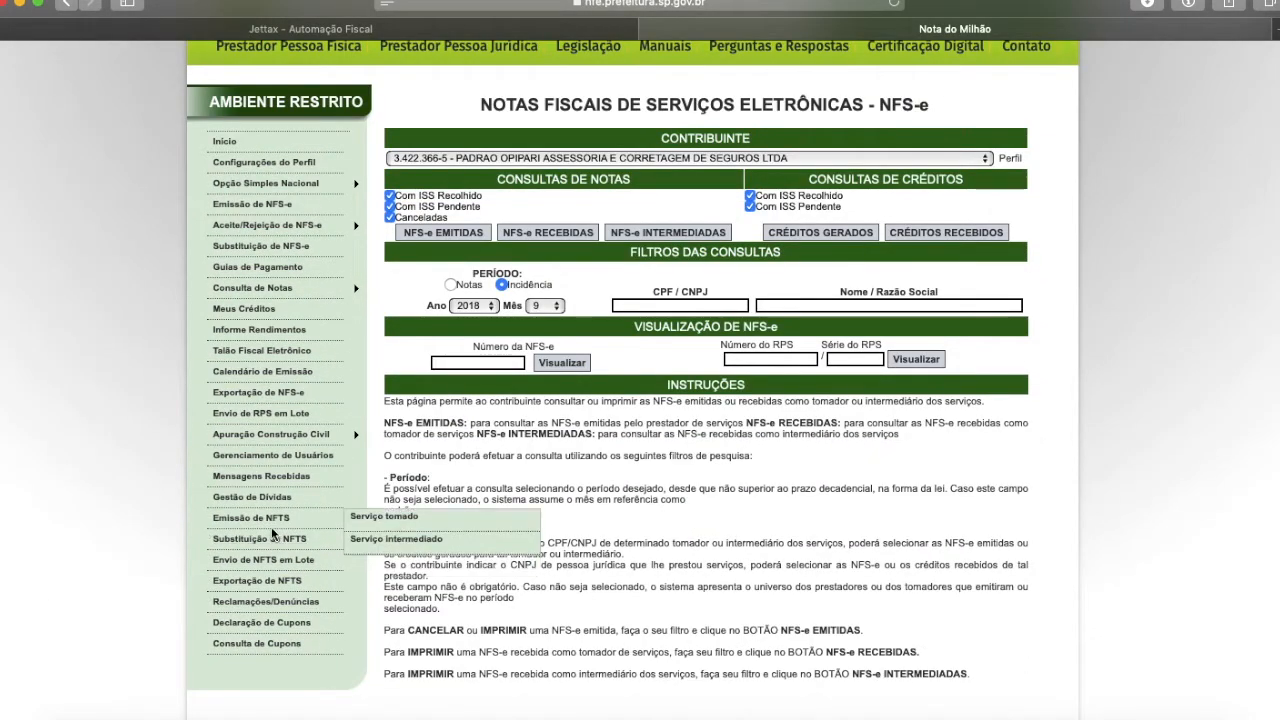
left_click(264, 352)
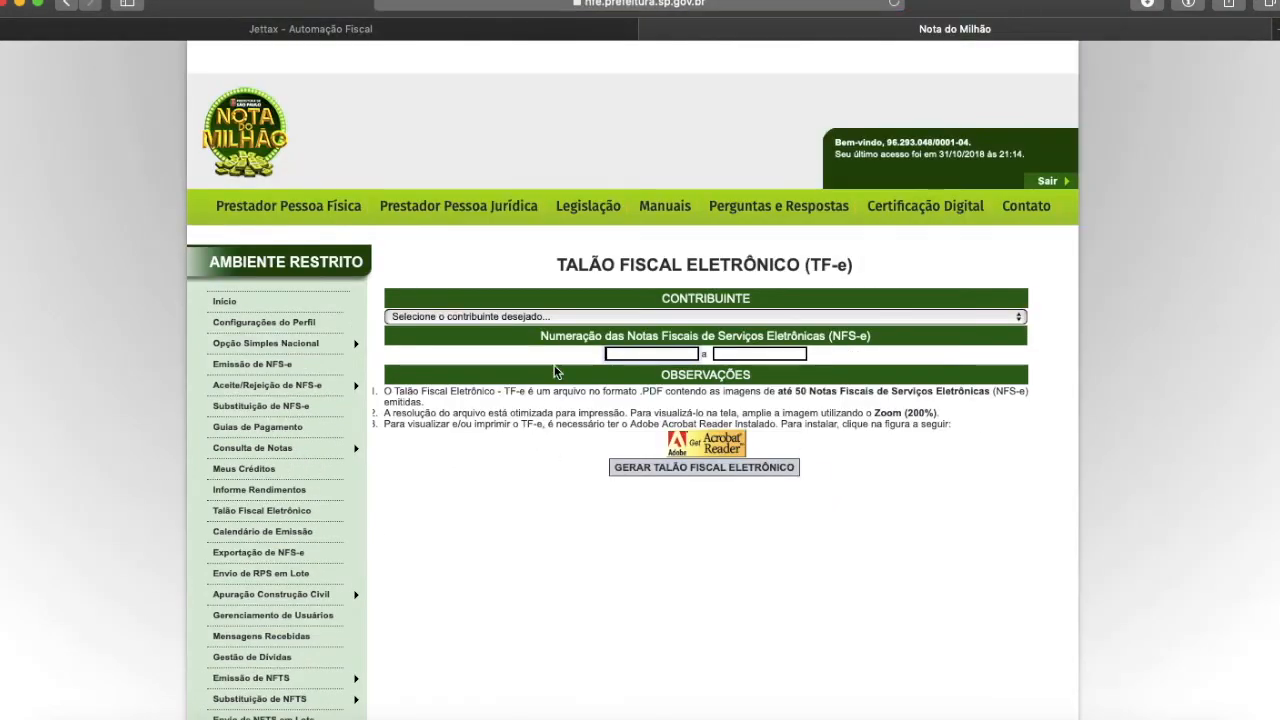
left_click(570, 316)
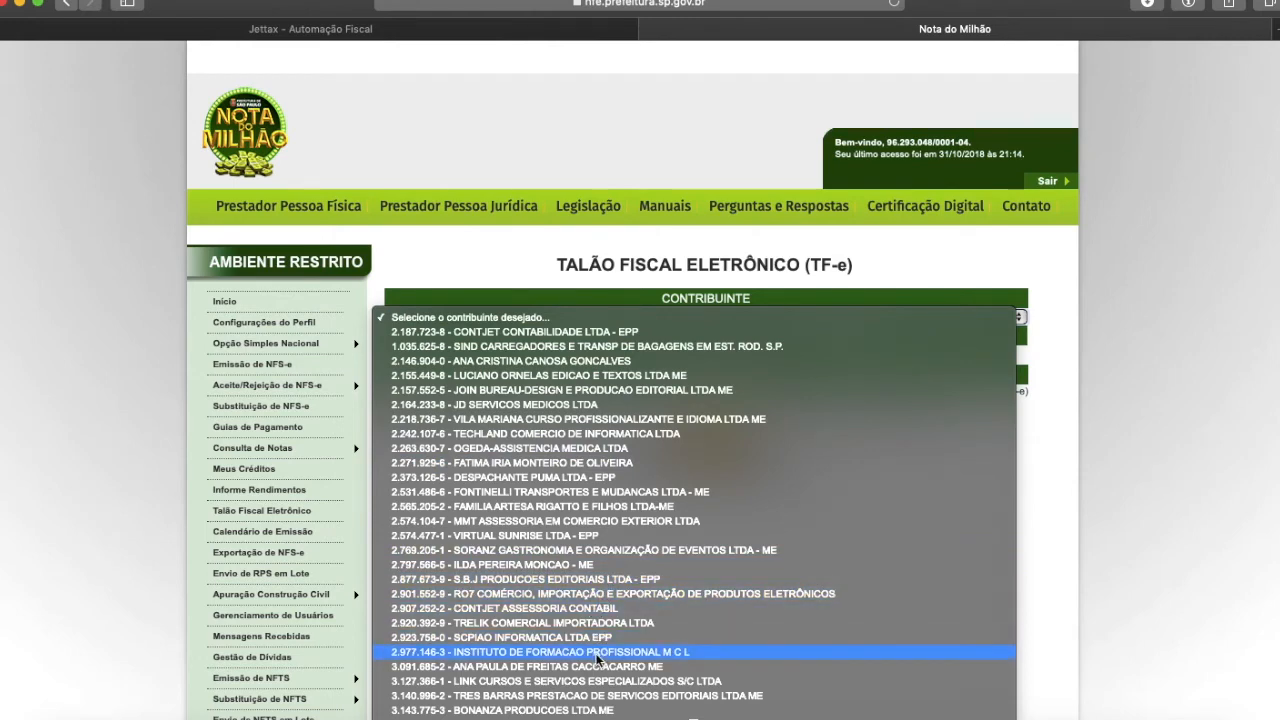
scroll(598, 660, "down", 3)
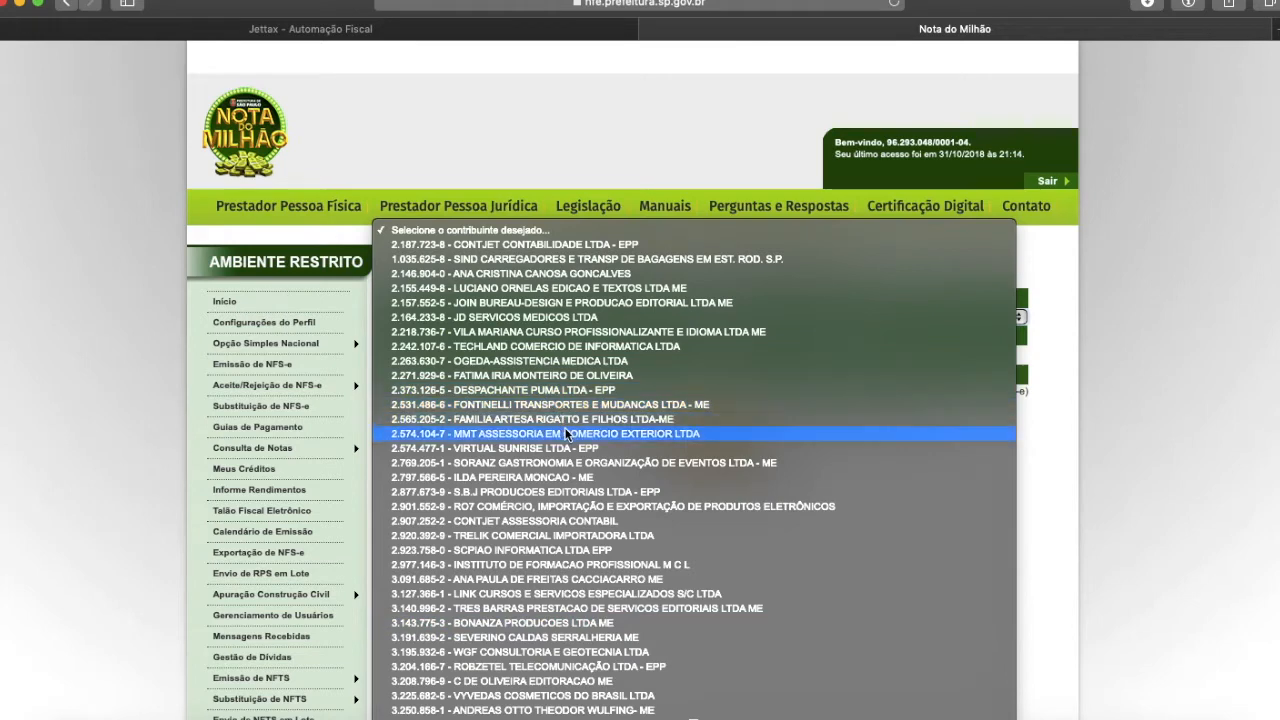
scroll(605, 434, "down", 3)
scroll(590, 255, "down", 5)
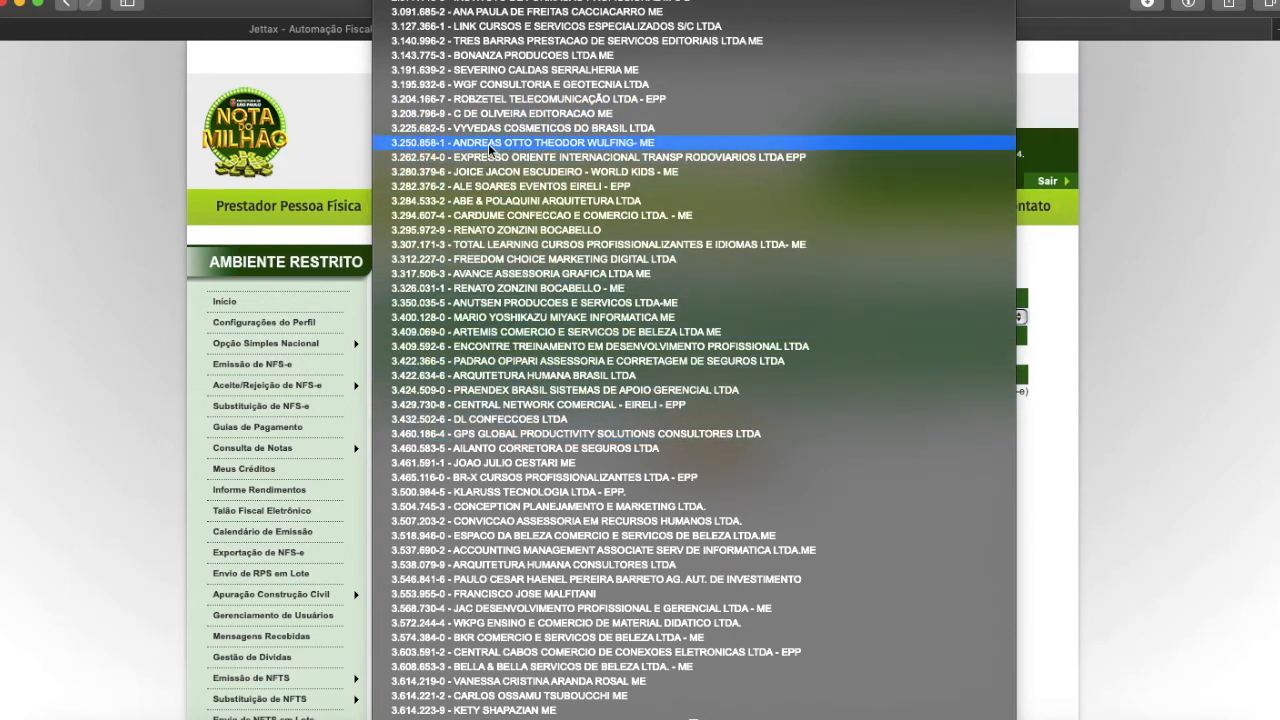
left_click(510, 84)
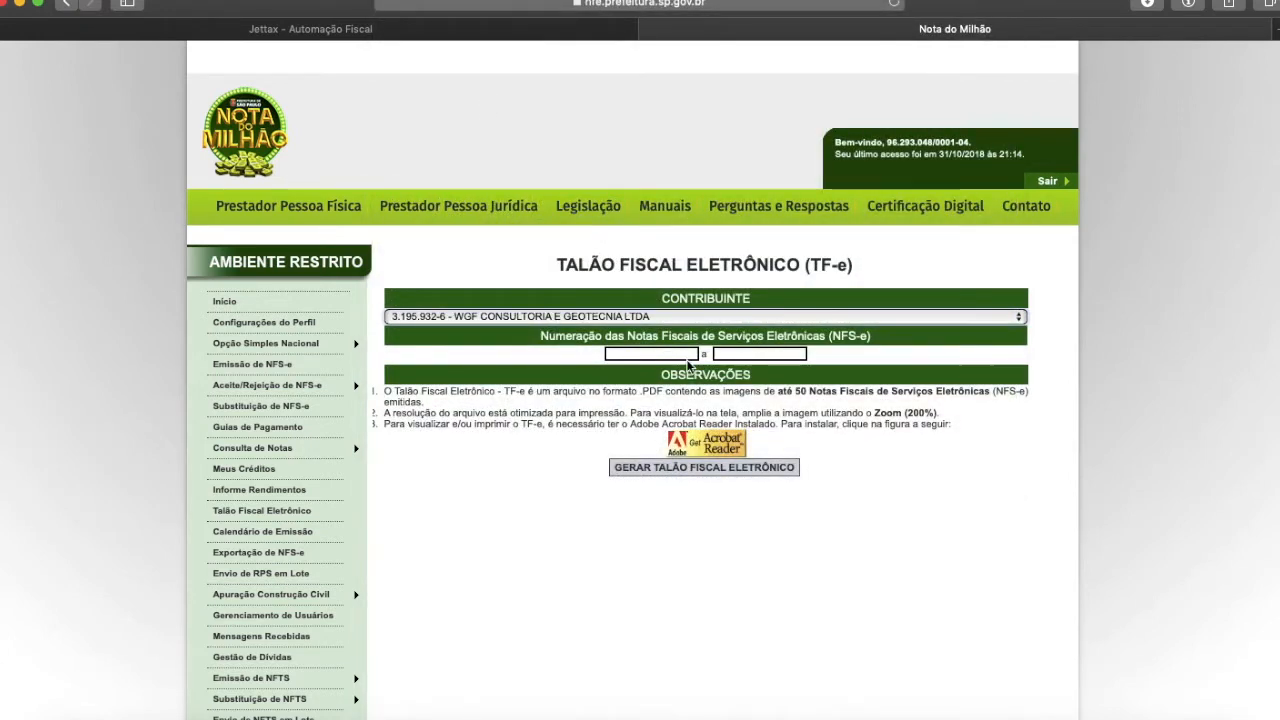
Examine the NFS-e number range fields and highlight the note about the limit of 50 NFS-e per file.
left_click(648, 354)
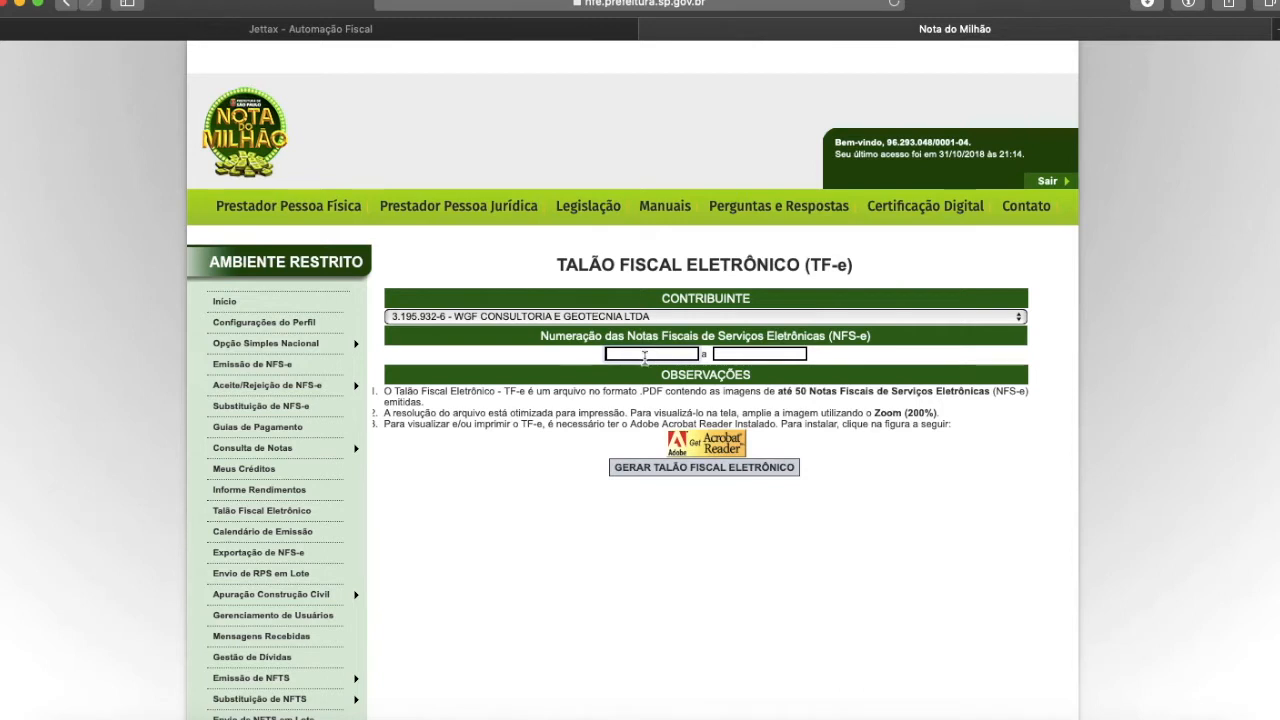
left_click(805, 353)
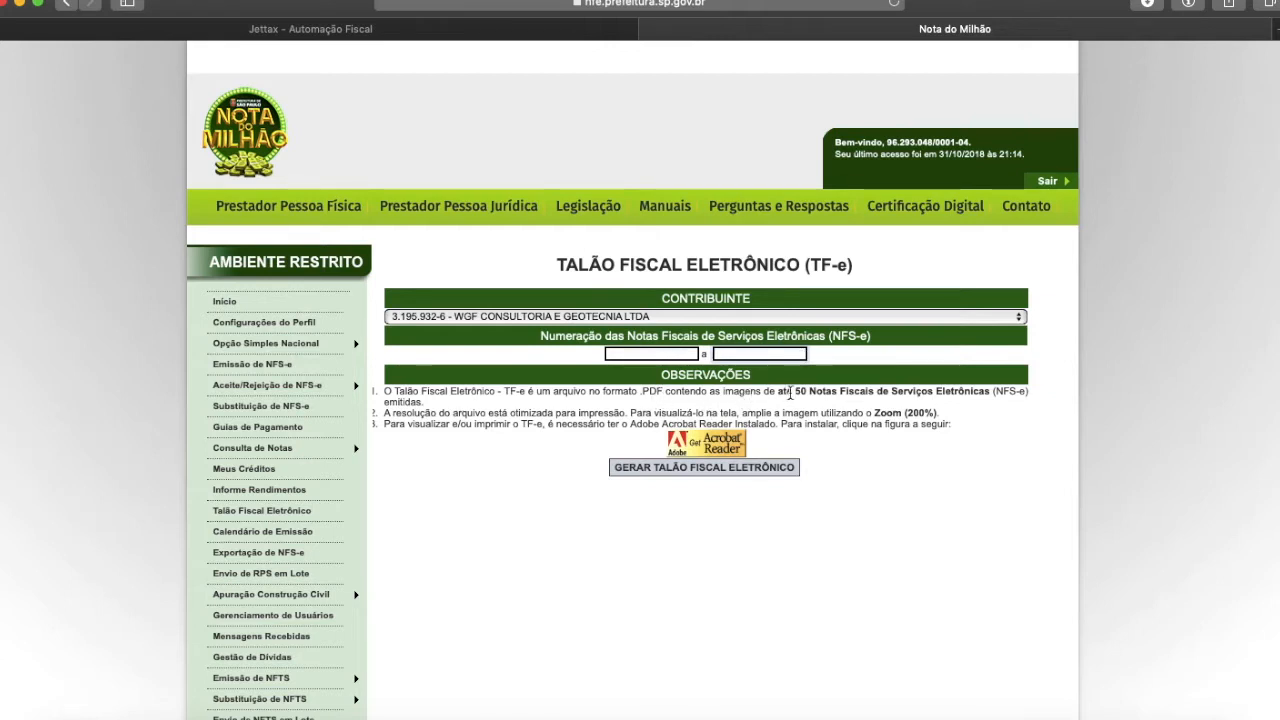
left_click_drag(779, 392, 992, 392)
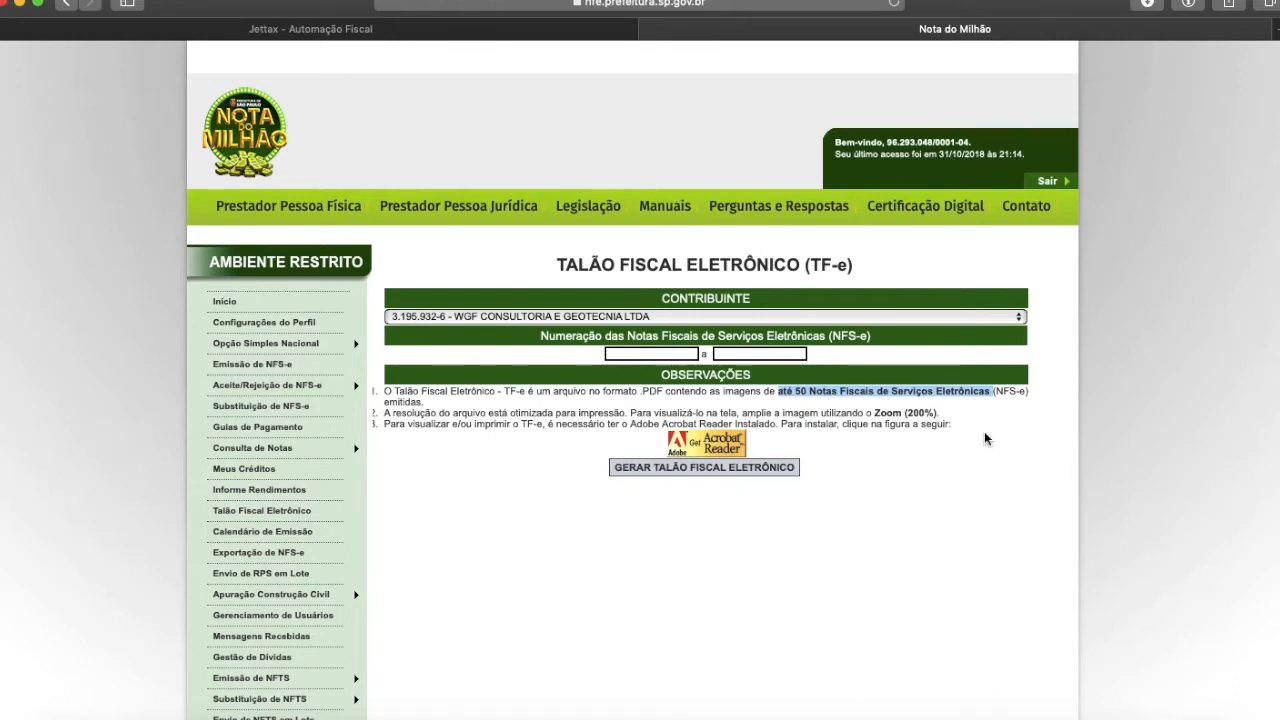
left_click(959, 520)
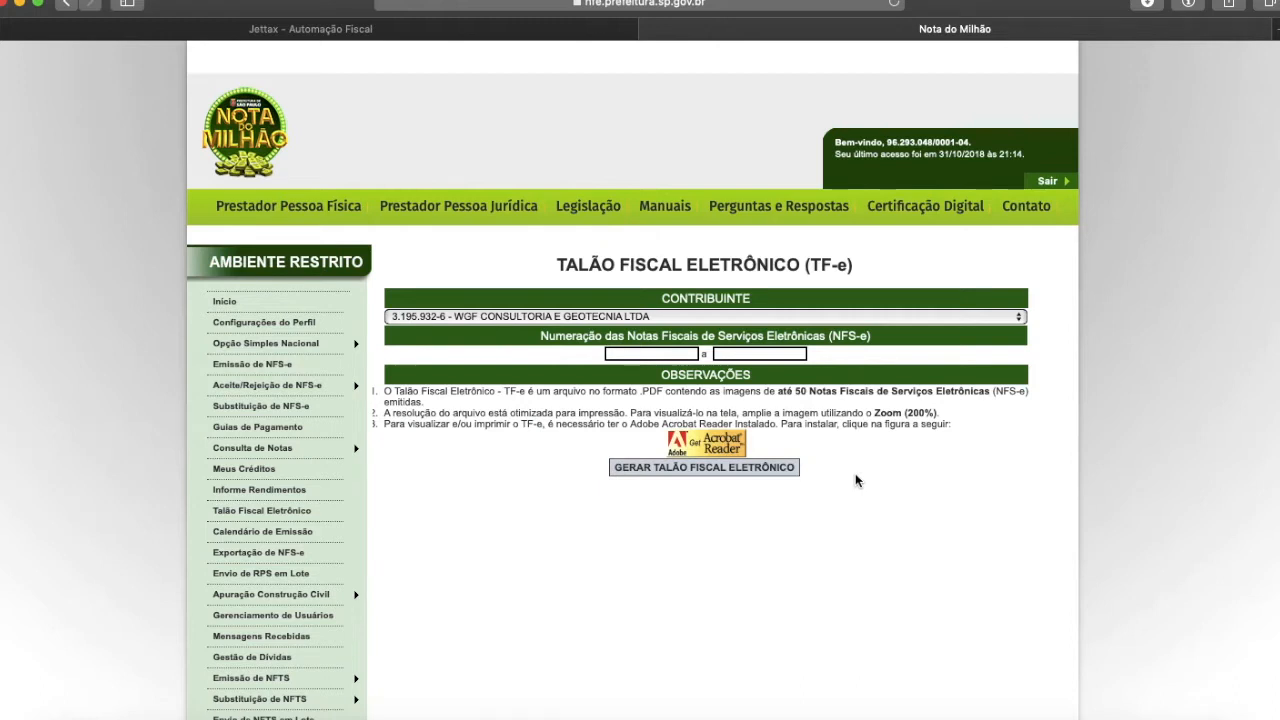
Open the Consulta de NFS-e page and select WGF CONSULTORIA E GEOTECNIA LTDA as the contributor.
mouse_move(350, 458)
mouse_move(290, 448)
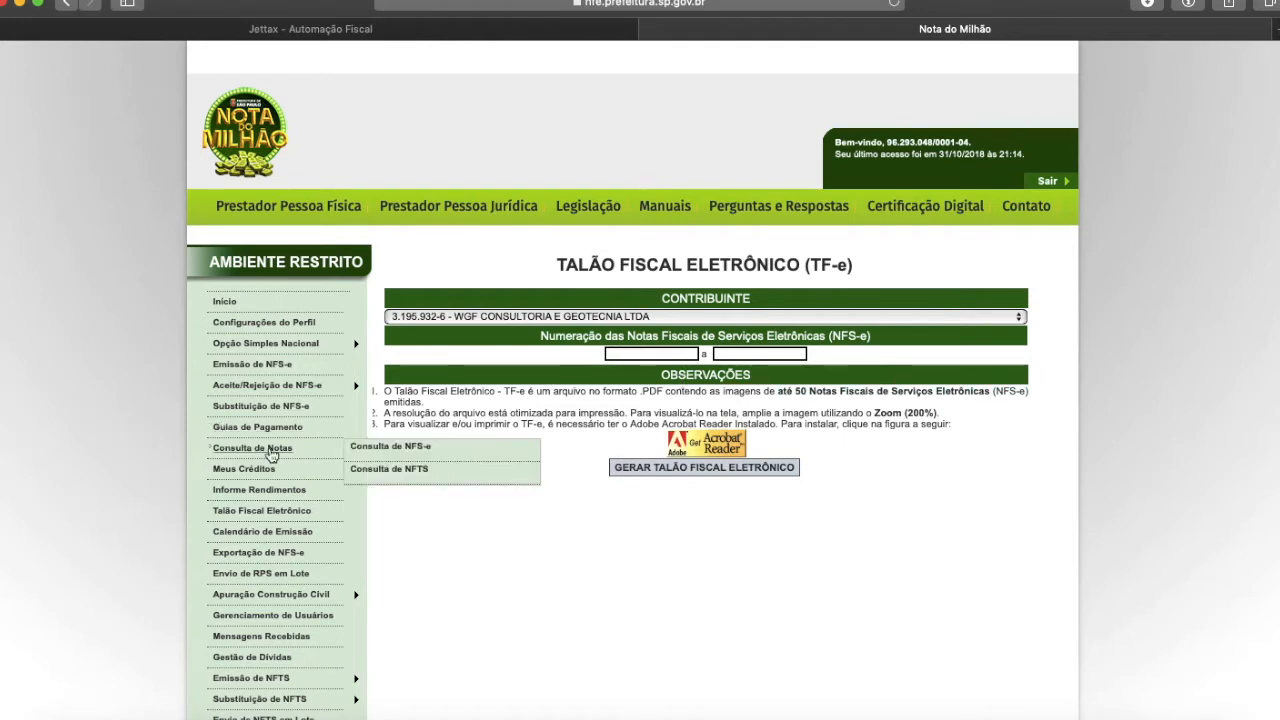
left_click(425, 452)
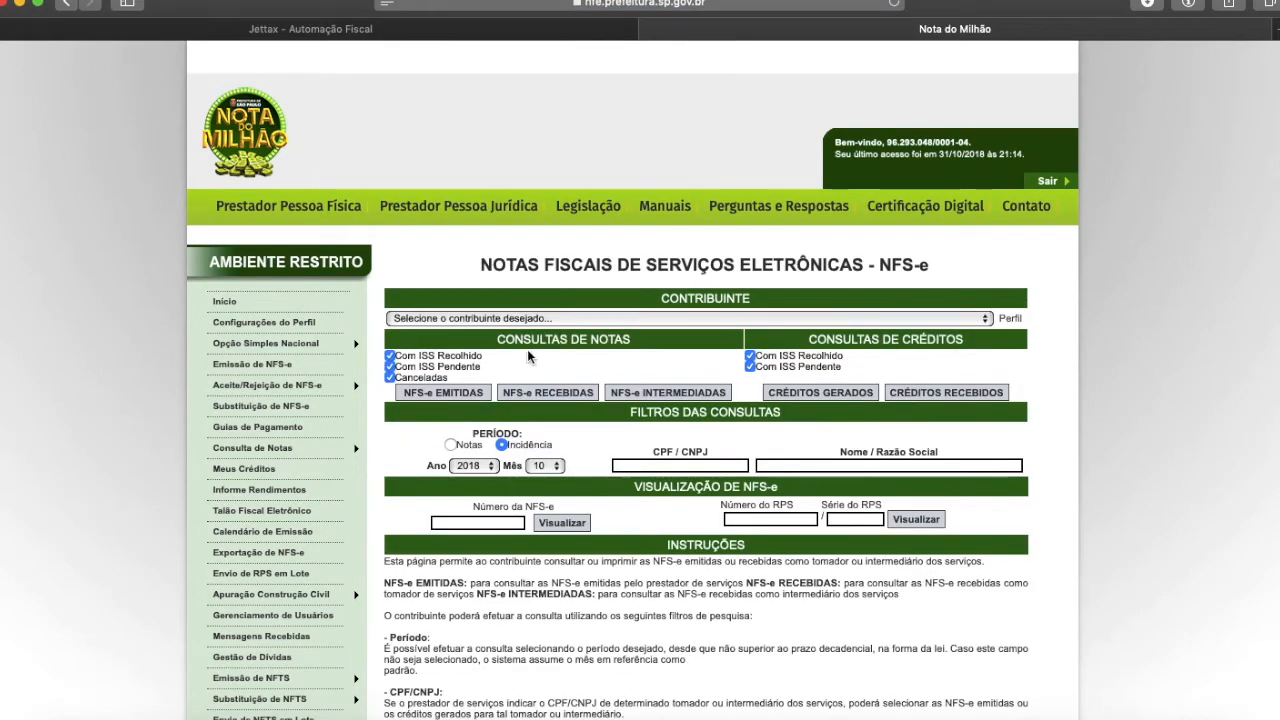
left_click(537, 318)
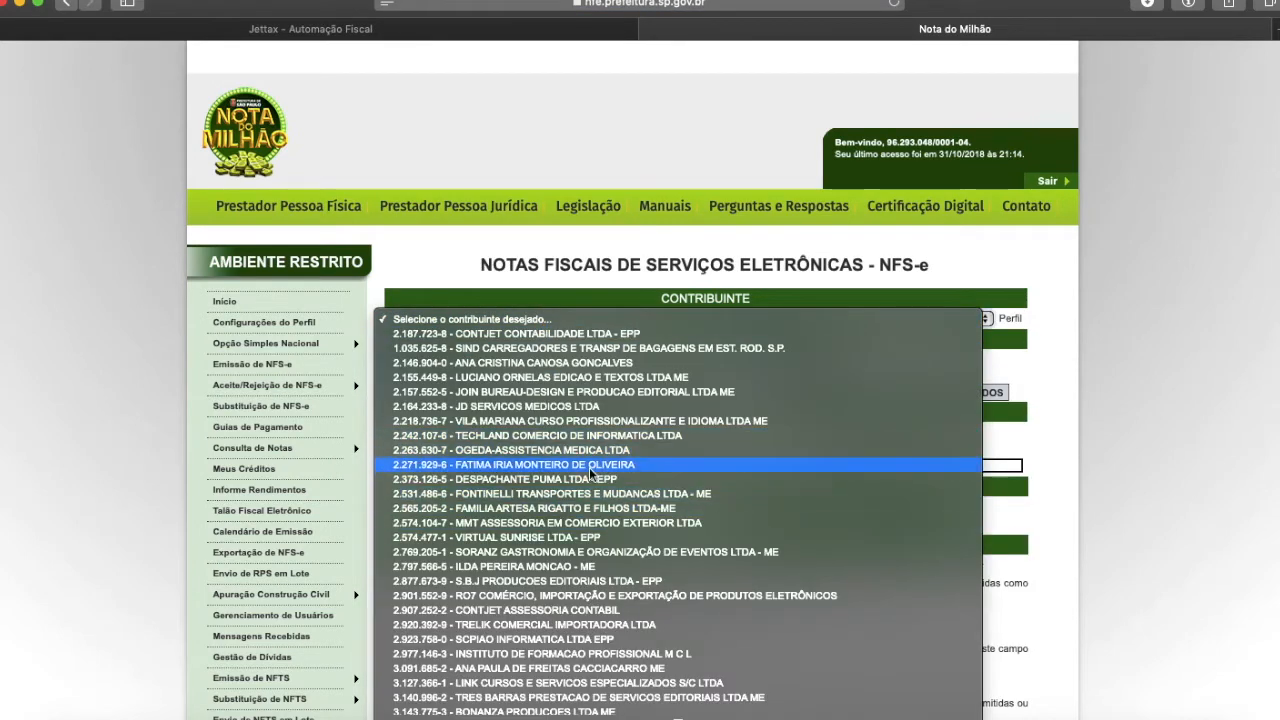
scroll(630, 499, "down", 1)
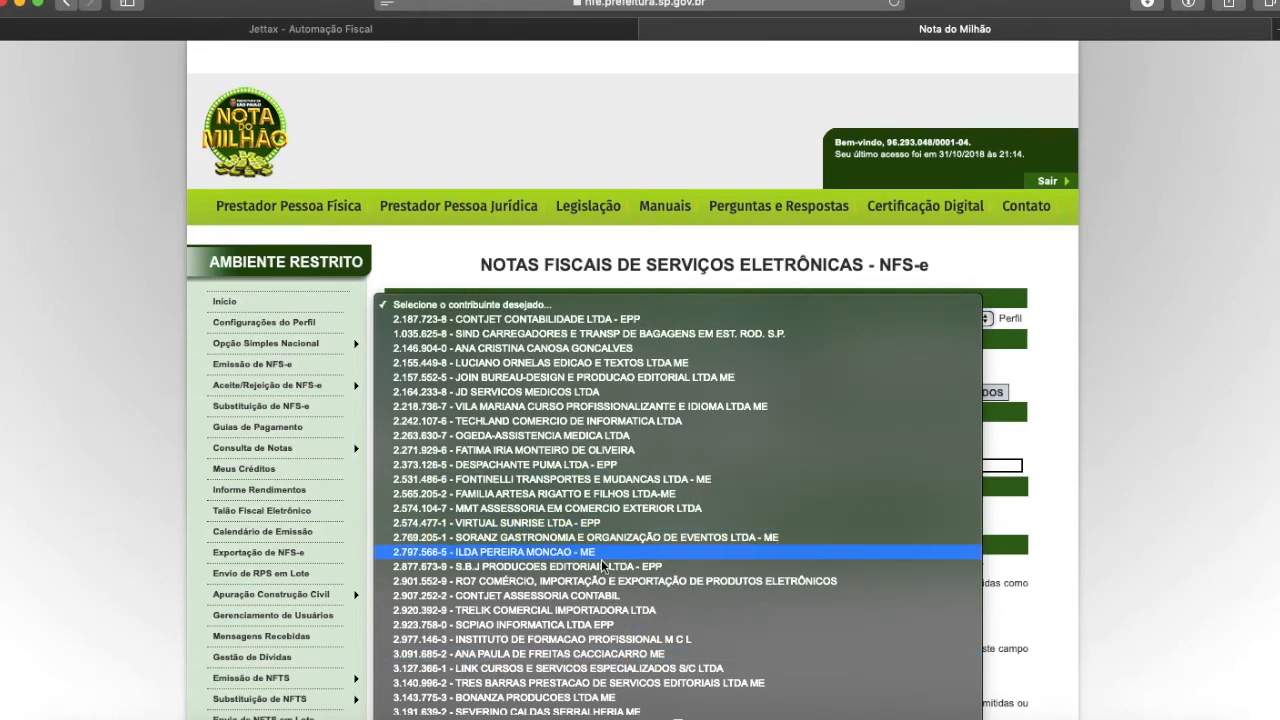
scroll(580, 660, "down", 3)
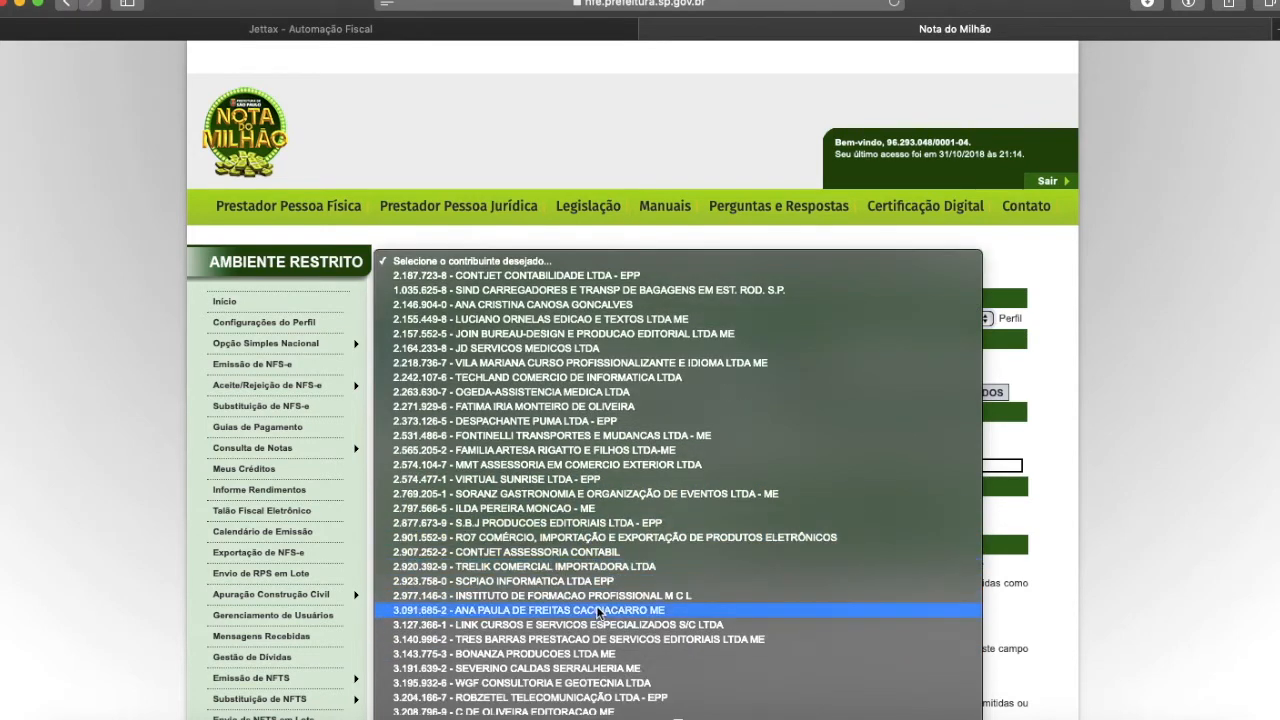
left_click(577, 683)
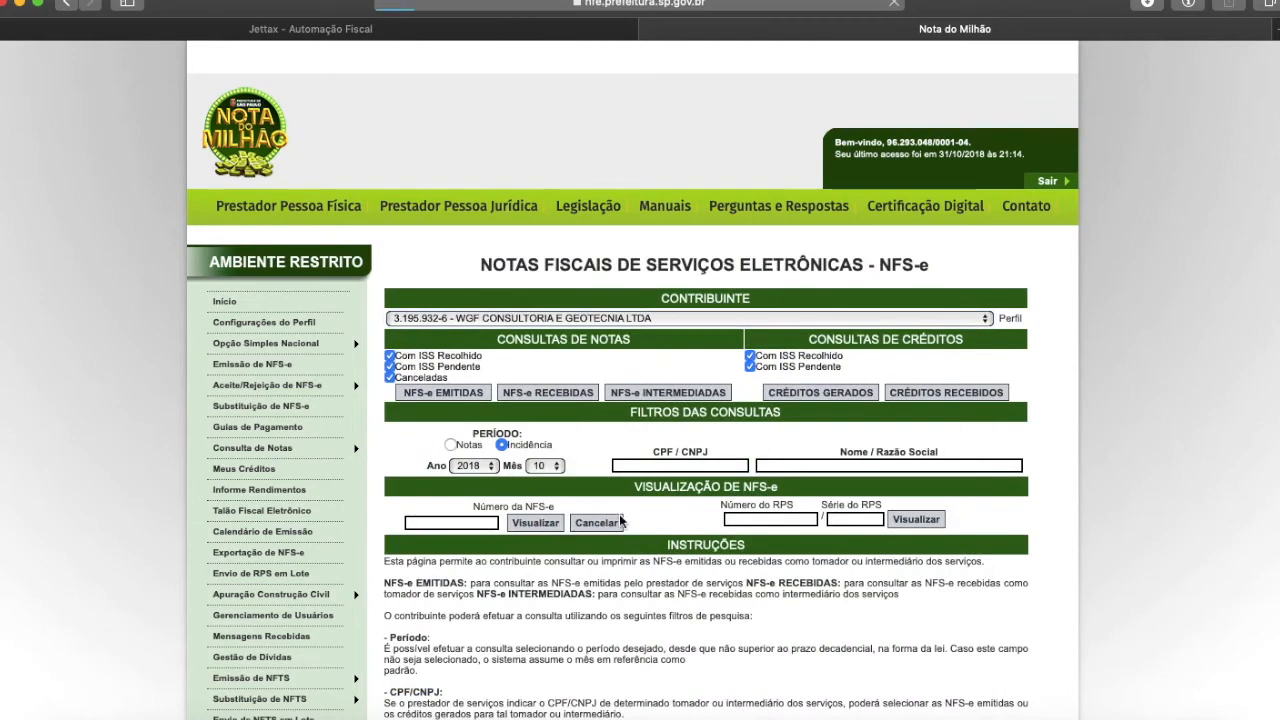
List the received NFS-e for month 9 of 2018 and enlarge the results window to fill the screen.
left_click(539, 468)
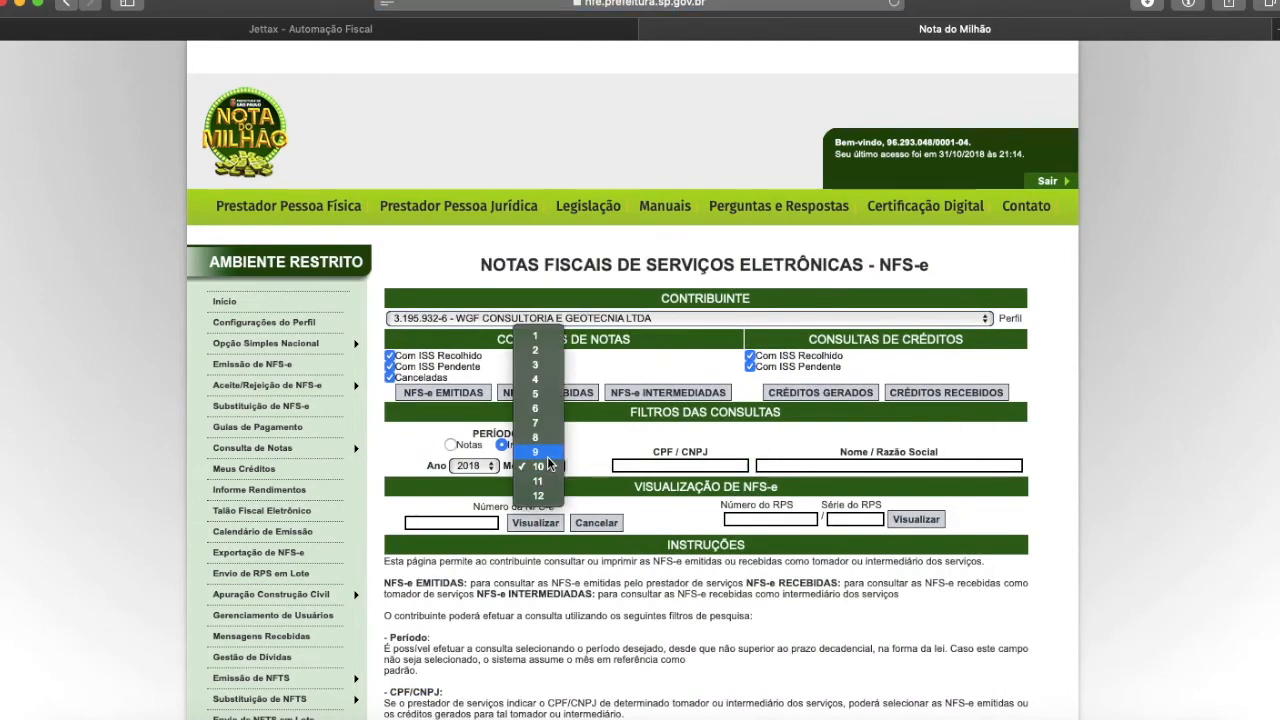
left_click(547, 455)
left_click(557, 393)
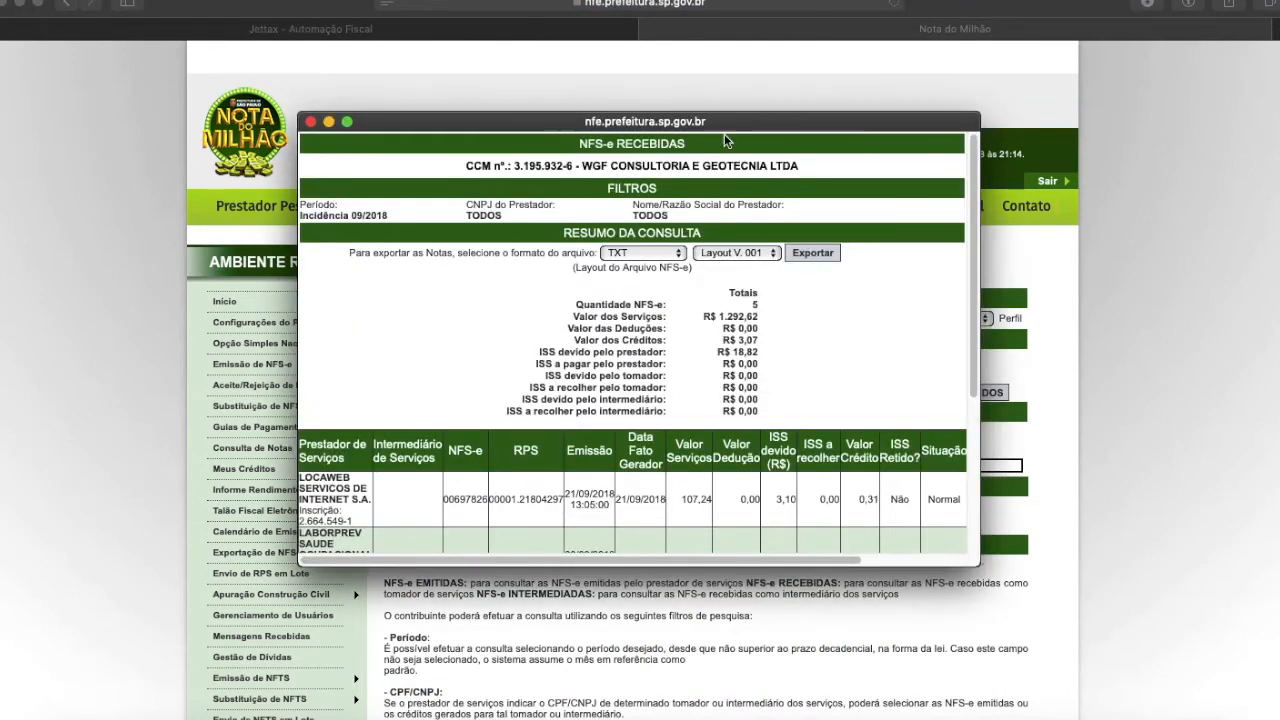
left_click_drag(757, 124, 445, 17)
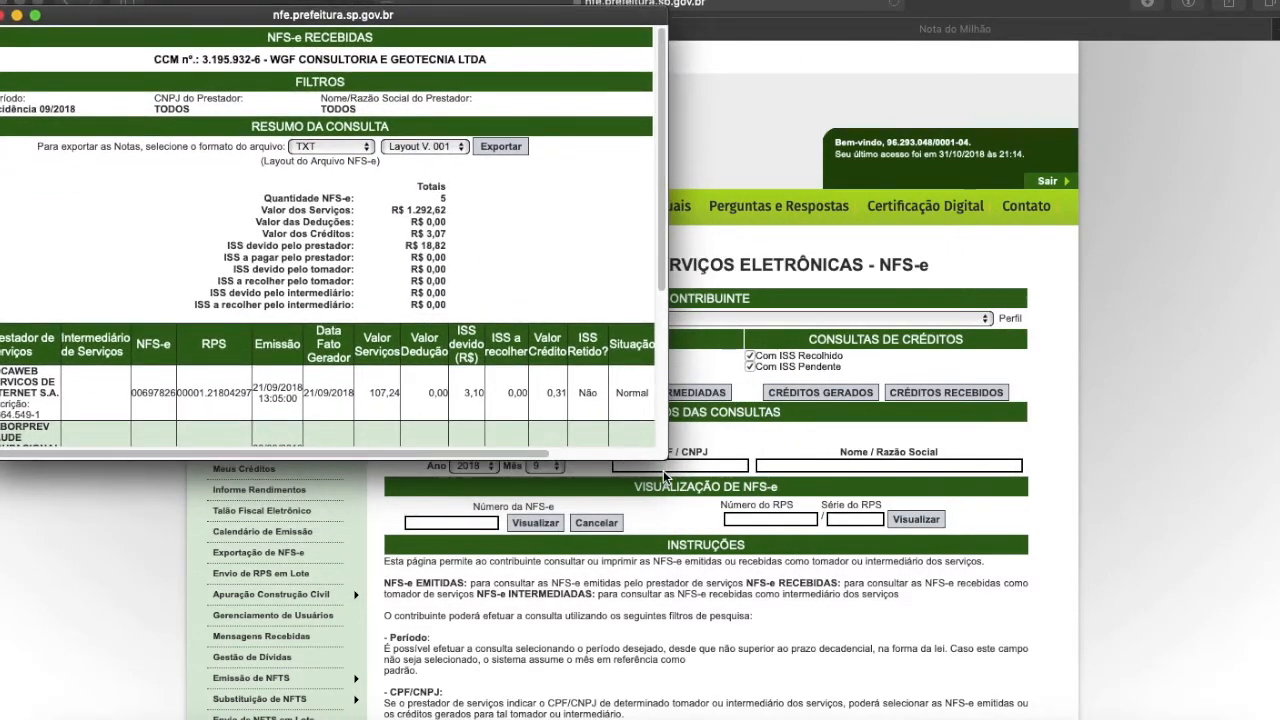
left_click_drag(662, 457, 1276, 700)
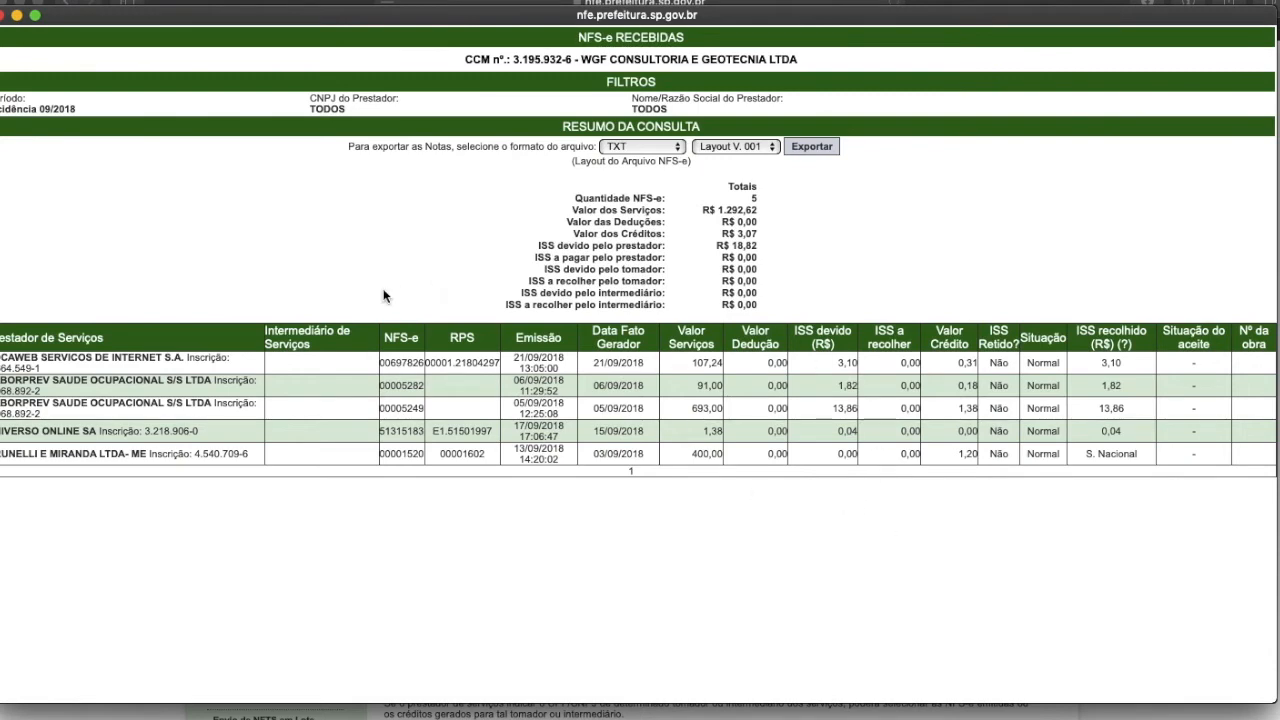
View the PDF options for printing the Locaweb NFS-e, cancel the printing and close the invoice.
left_click(406, 364)
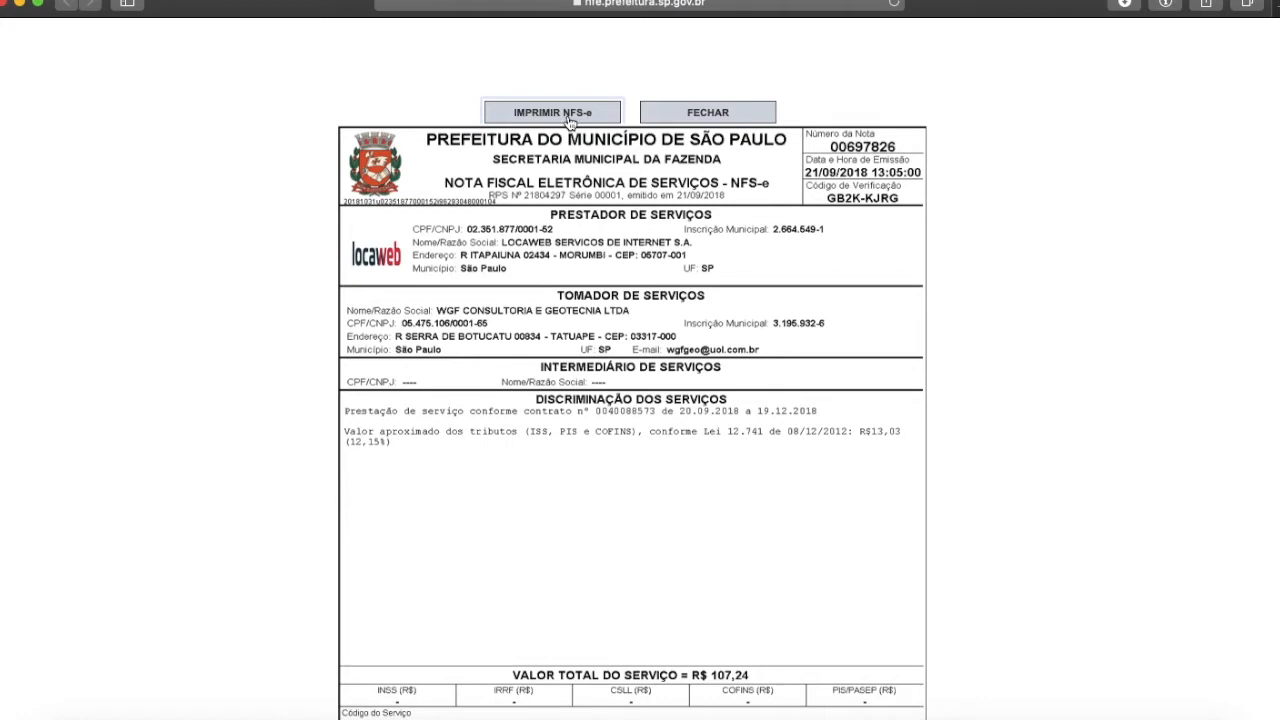
left_click(550, 118)
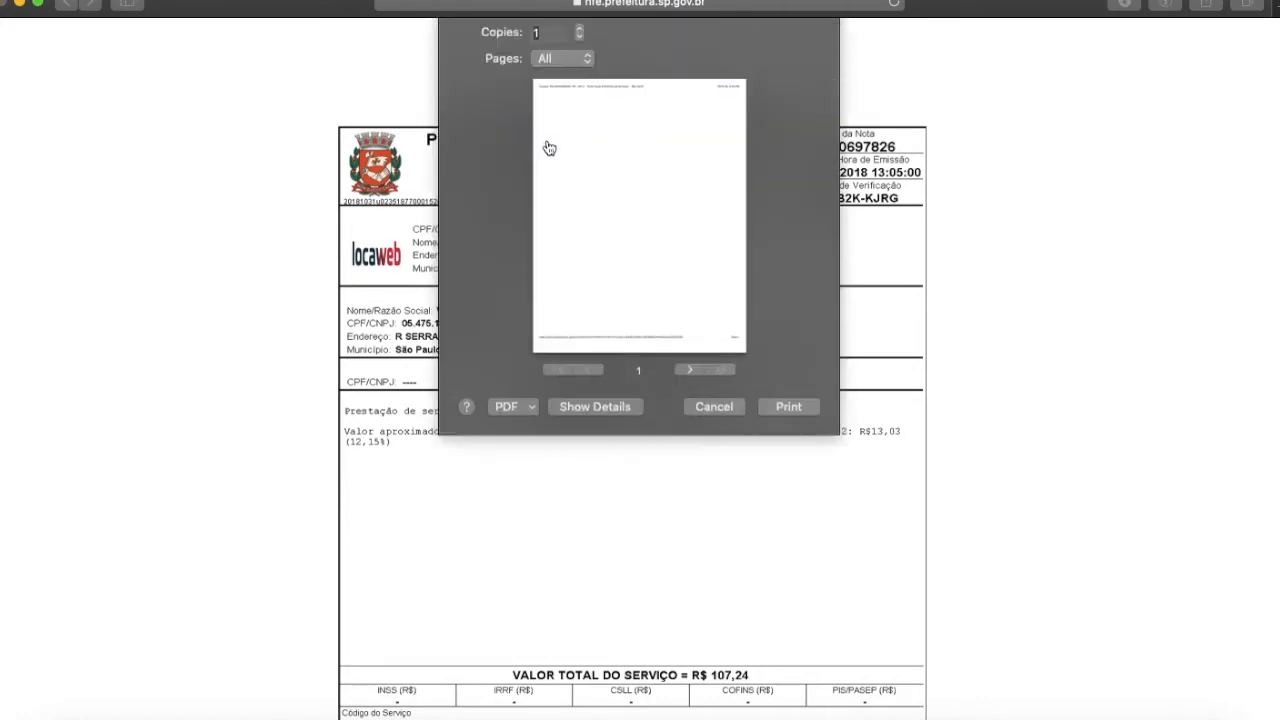
left_click(515, 457)
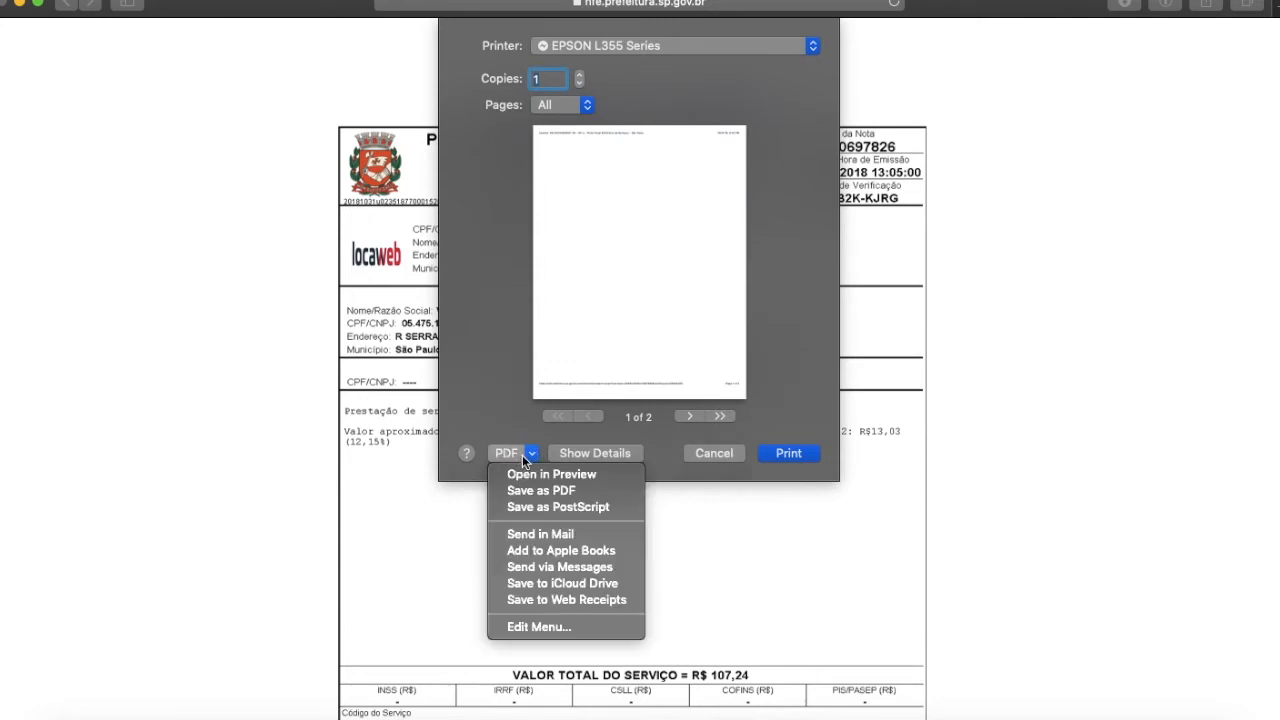
left_click(522, 454)
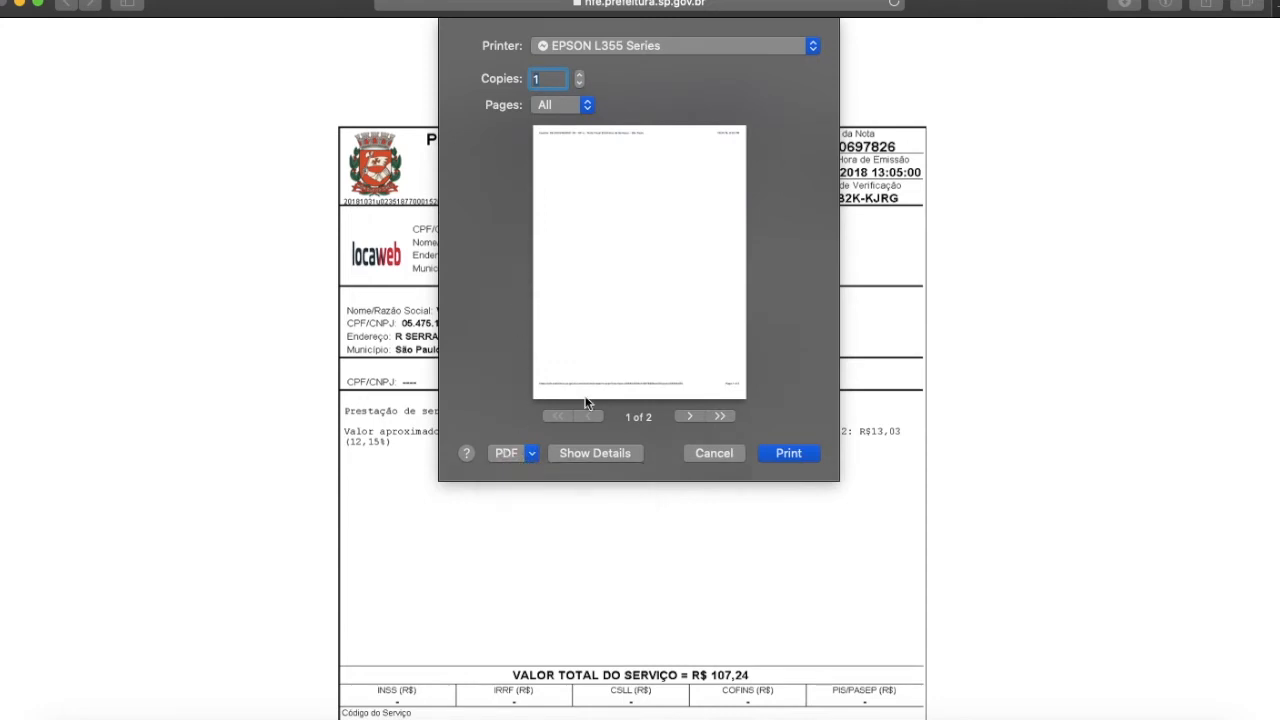
left_click(714, 453)
left_click(690, 114)
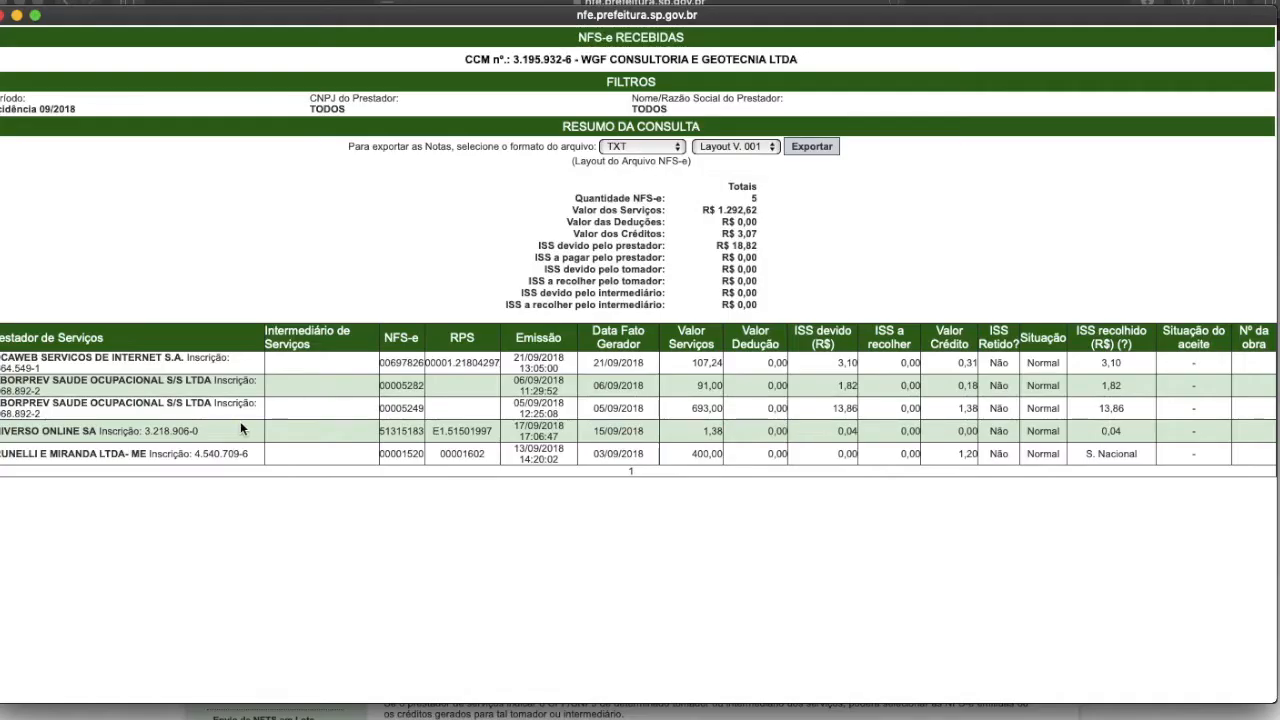
View the print dialog for the Laborprev NFS-e issued on 06/09/2018, cancel it and close the invoice.
left_click(403, 386)
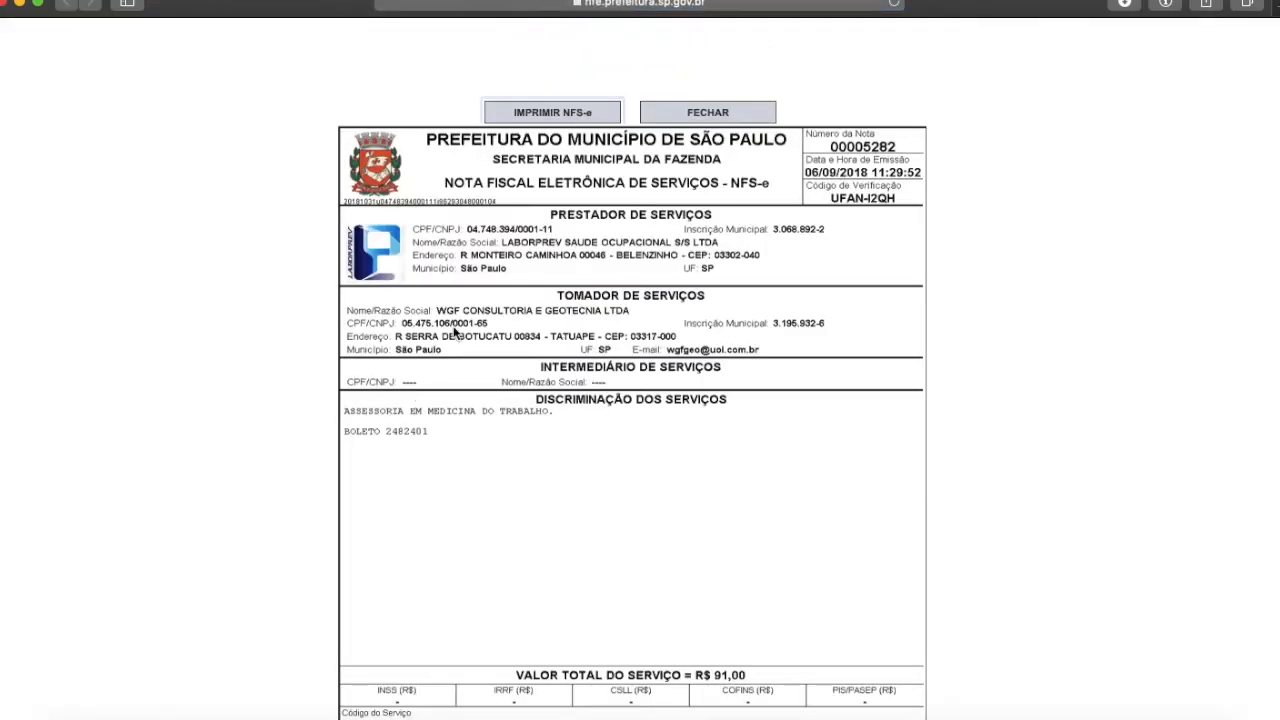
left_click(551, 115)
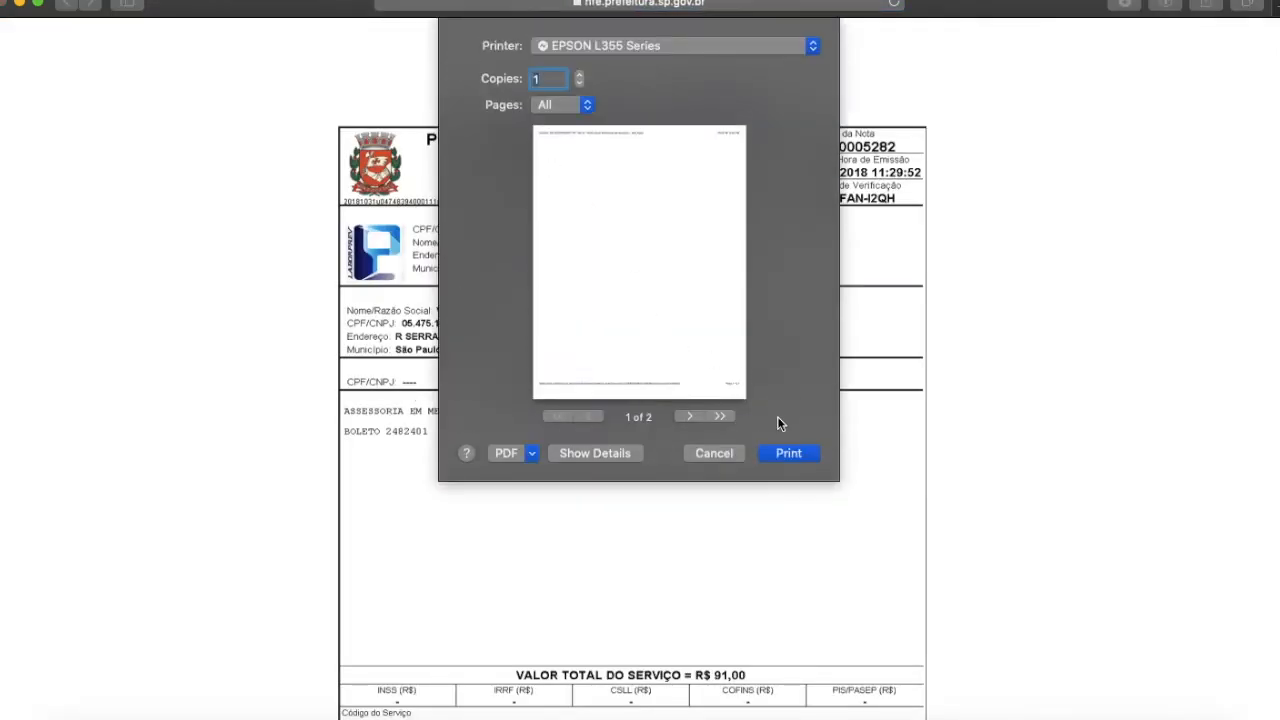
left_click(726, 453)
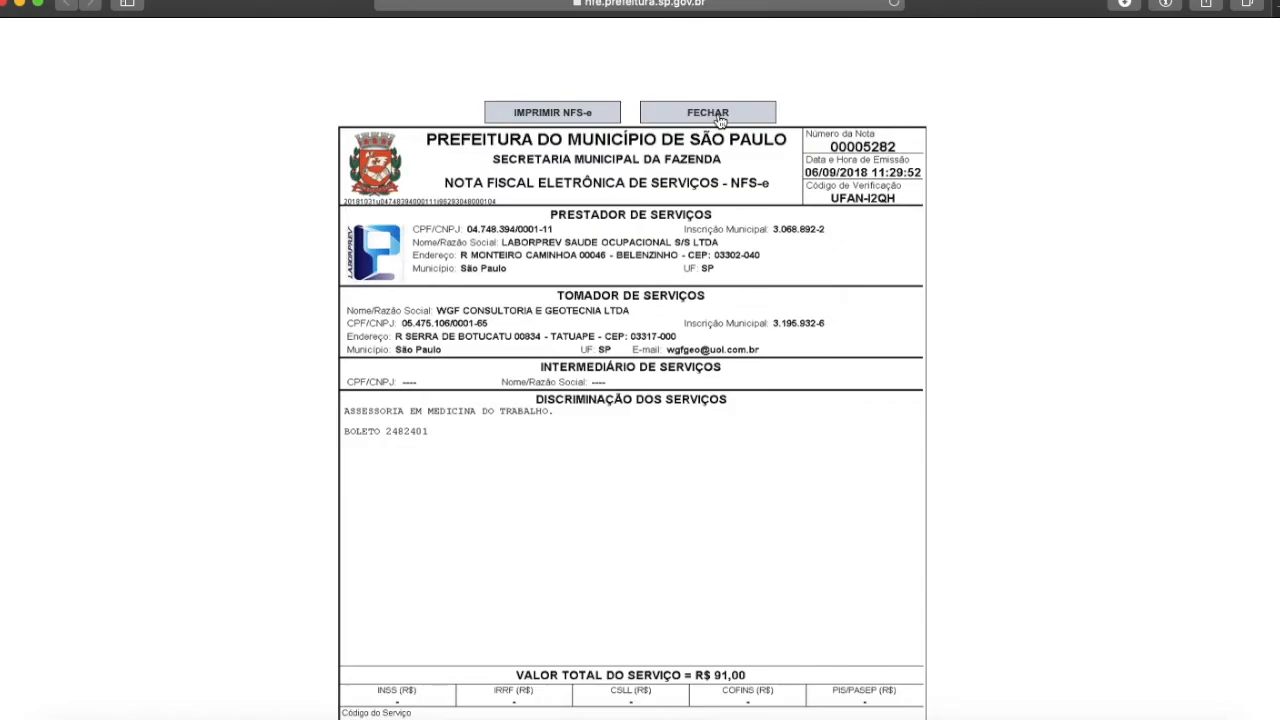
left_click(720, 116)
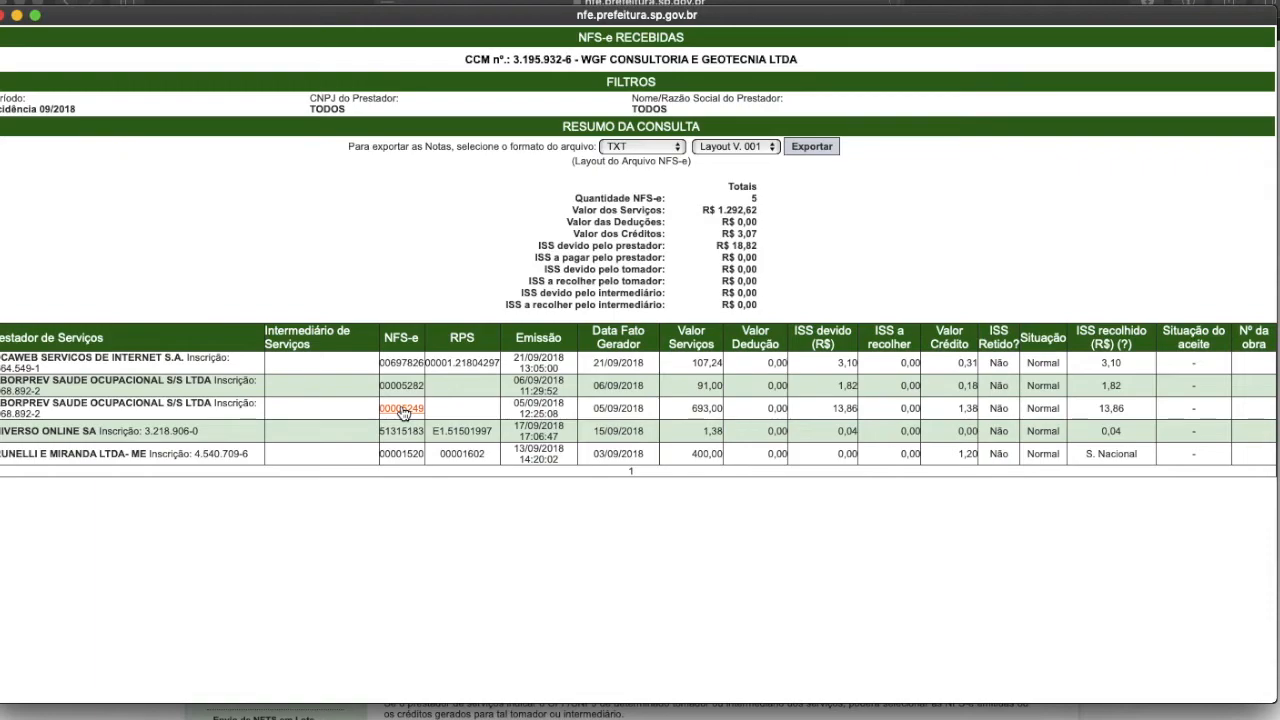
Close the received NFS-e results window and open the Consulta de NFTS page.
left_click(5, 16)
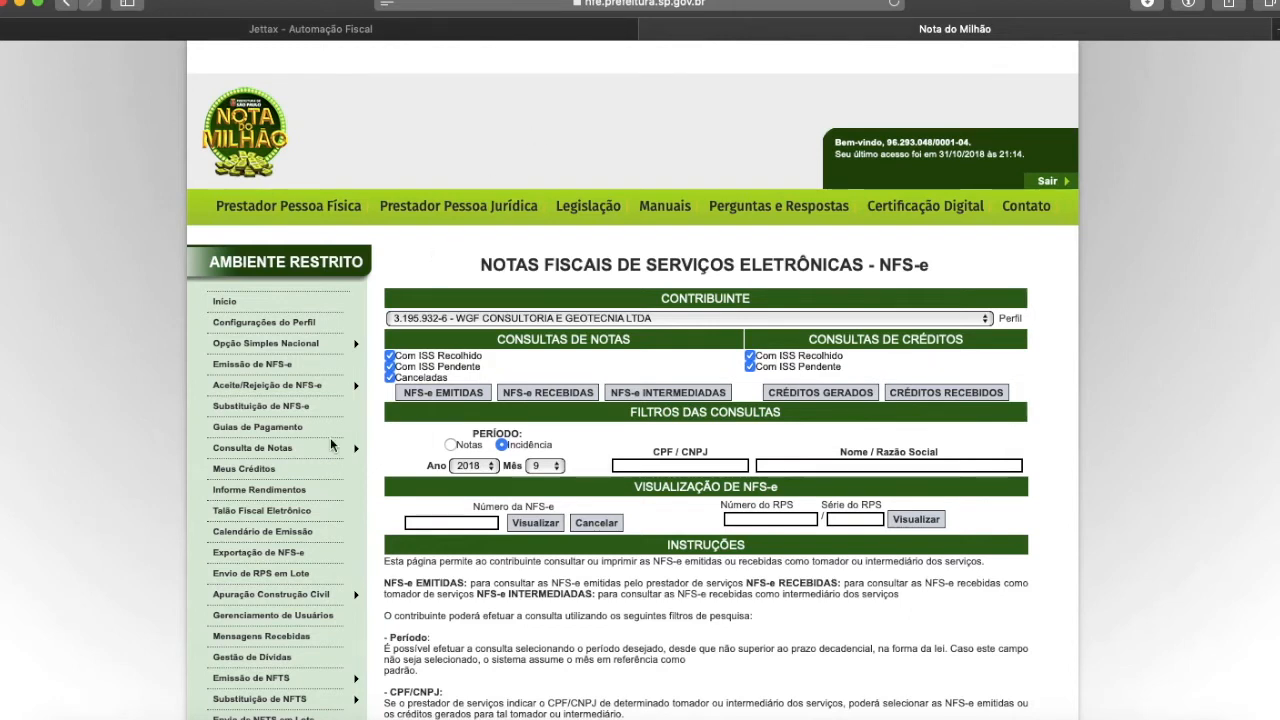
mouse_move(268, 453)
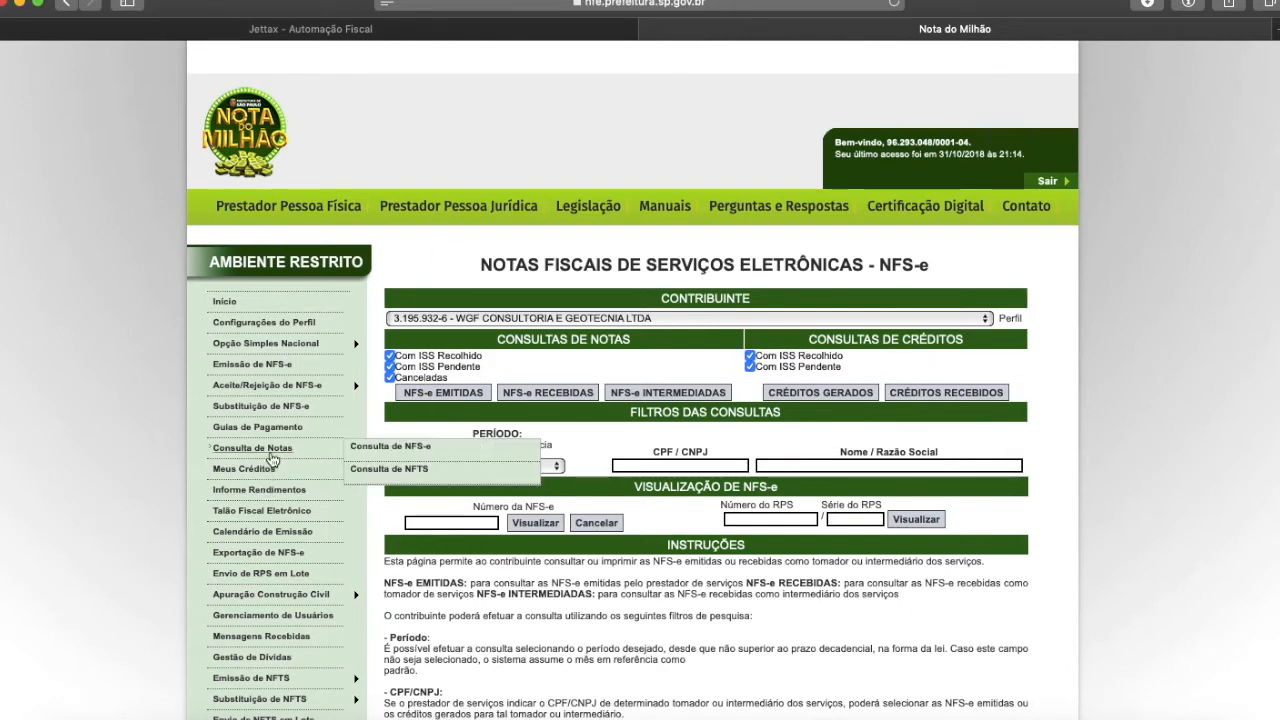
left_click(404, 471)
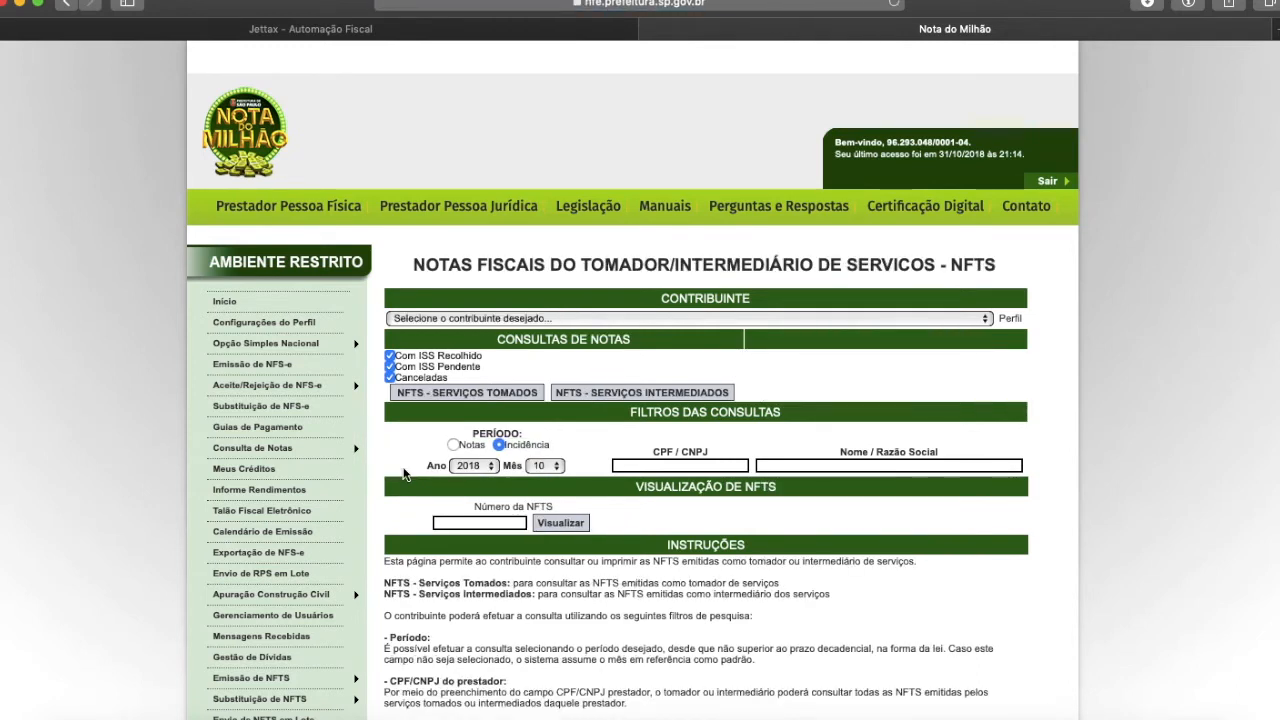
Query the NFTS for services taken by OGEDA-ASSISTENCIA MEDICA LTDA with incidence in month 9 of 2018, and close the results window.
left_click(564, 319)
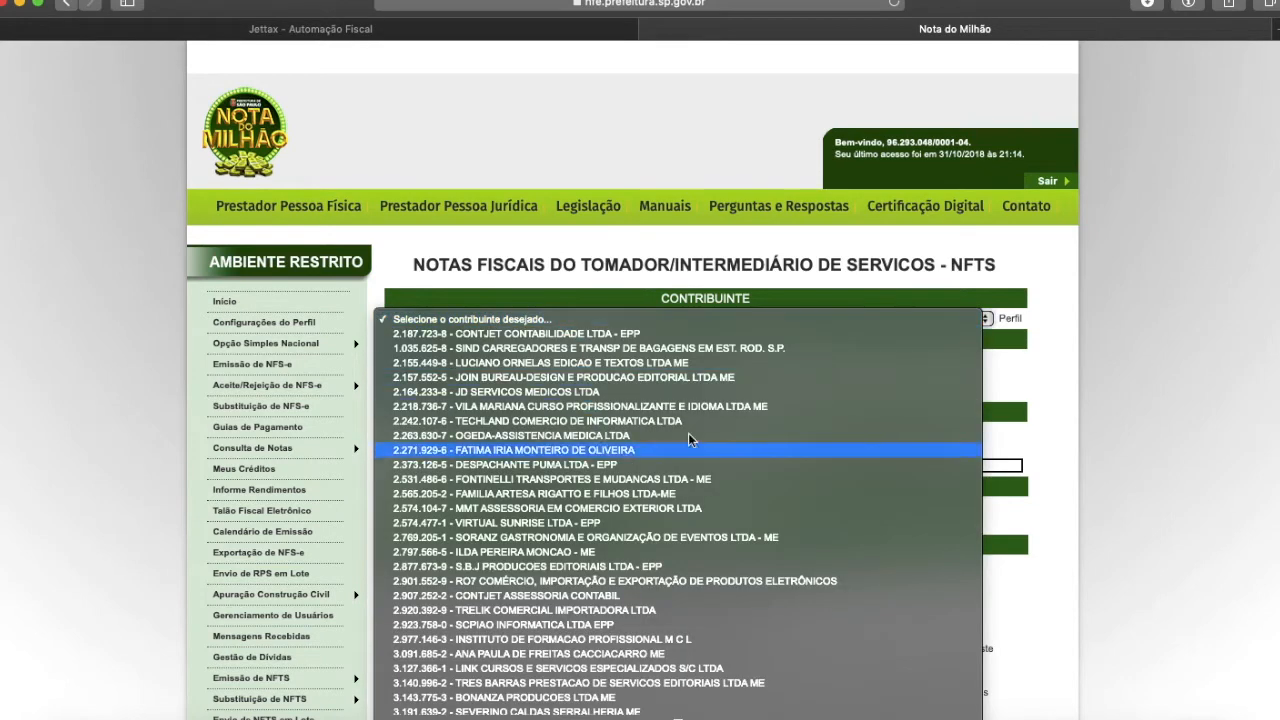
left_click(613, 438)
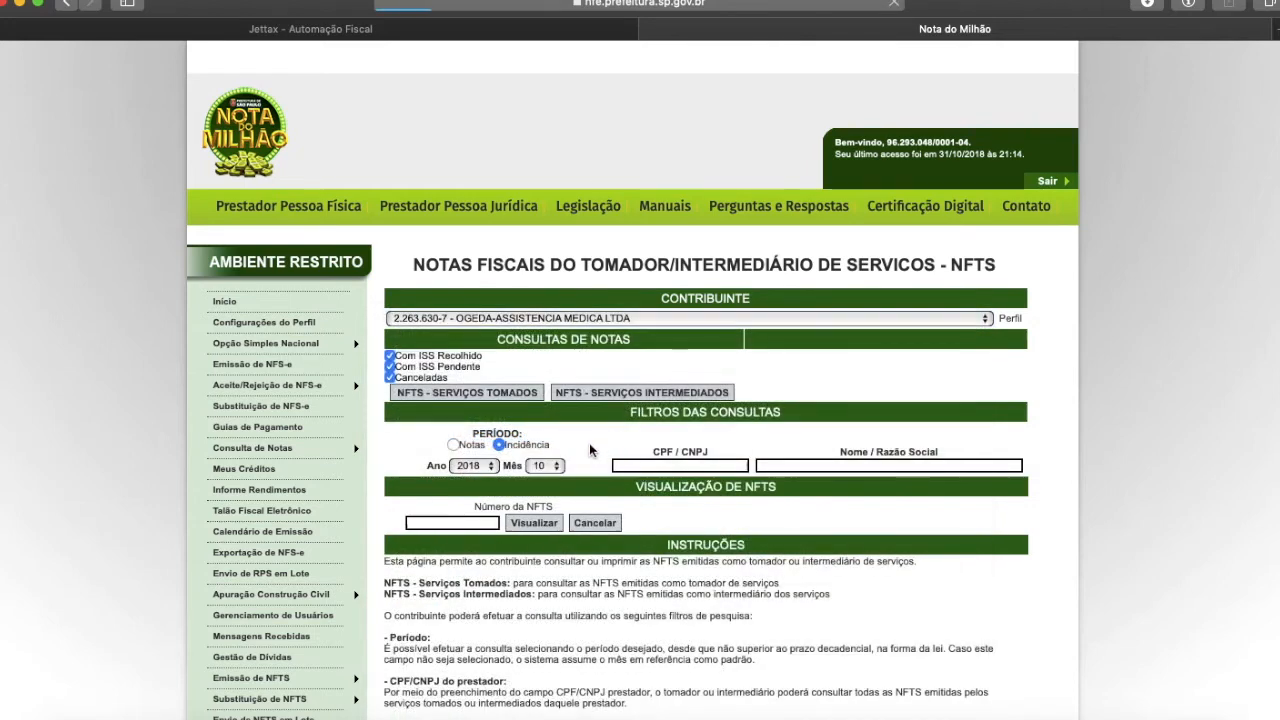
left_click(548, 470)
left_click(550, 455)
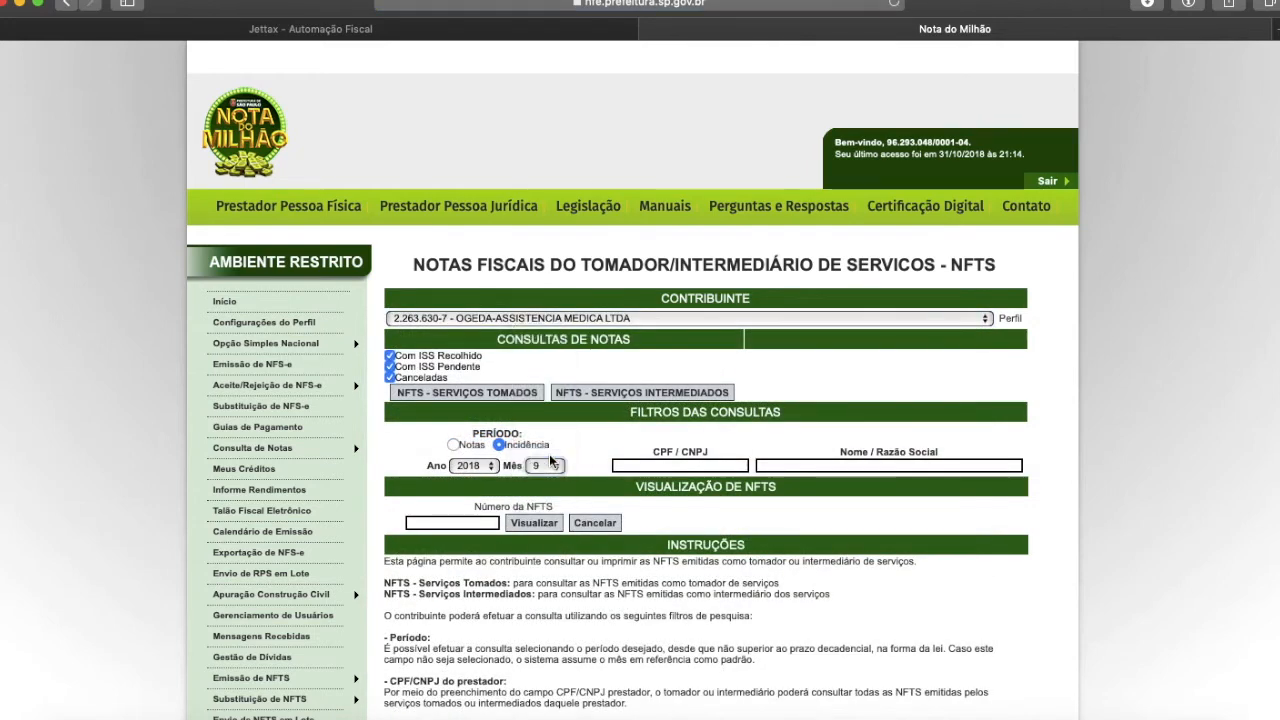
left_click(495, 393)
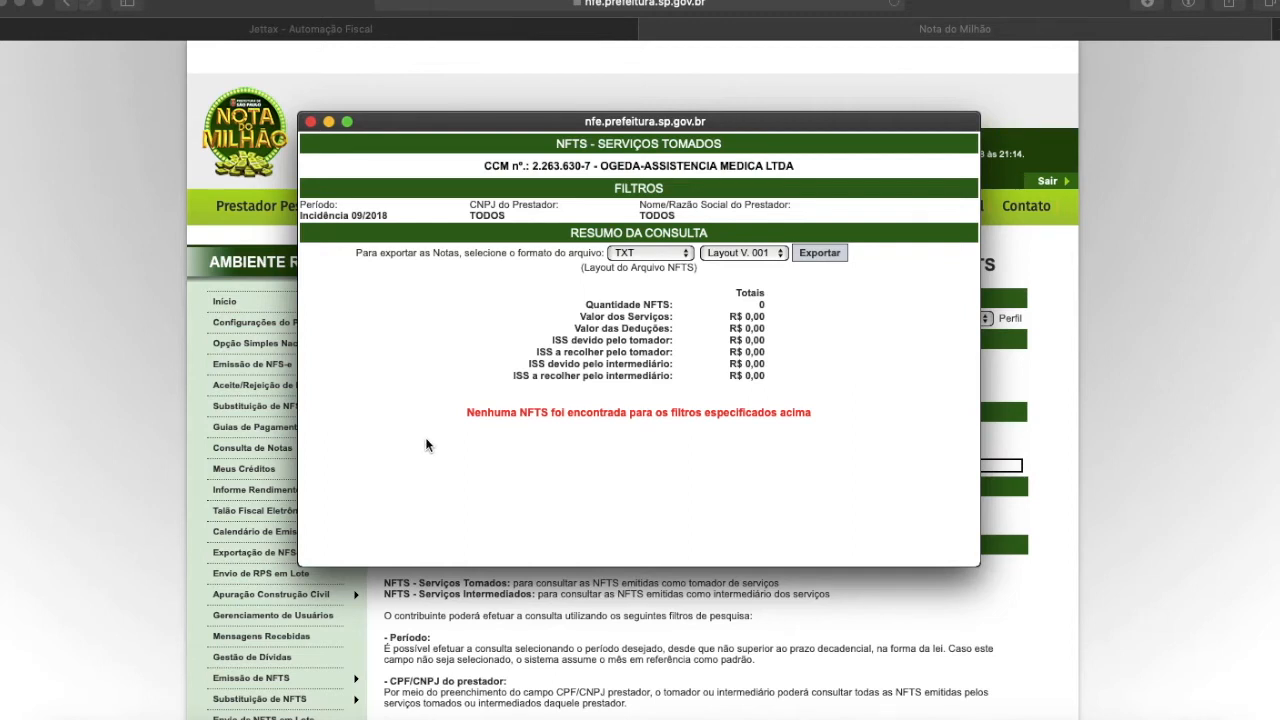
left_click(310, 121)
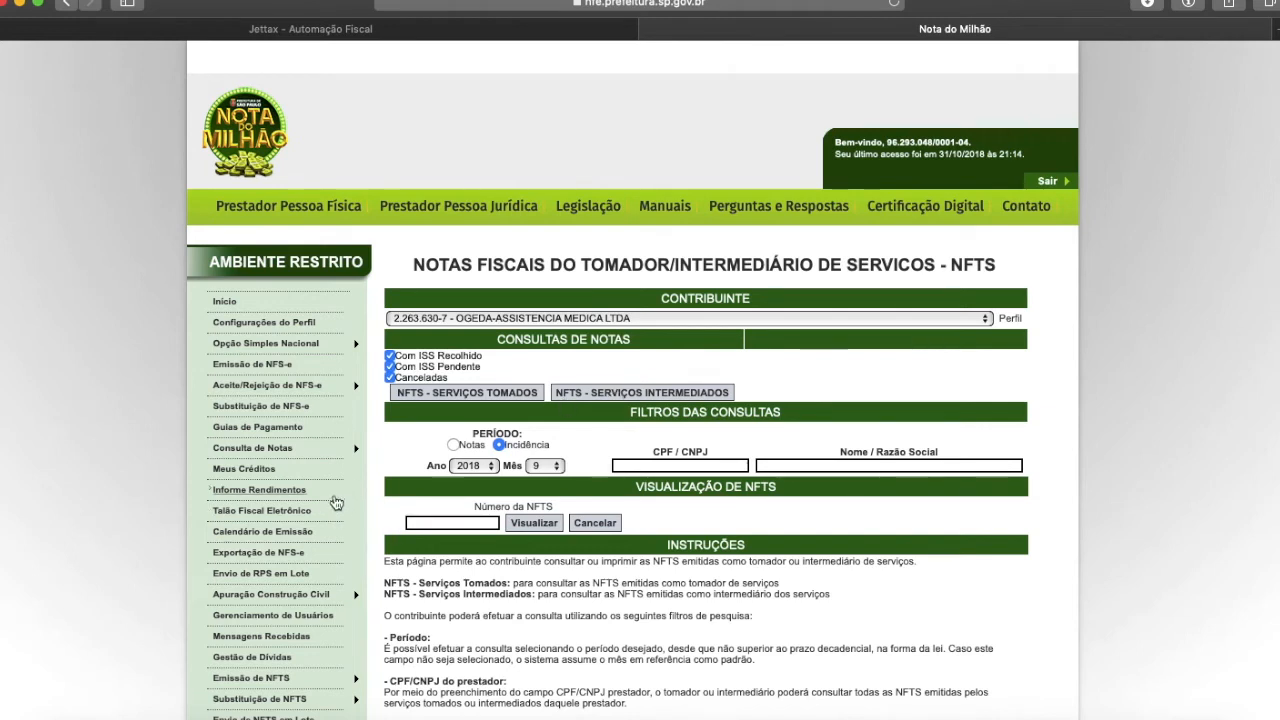
Query the pending NFS-e payment slips of FAMILIA ARTESA RIGATTO E FILHOS LTDA-ME for month 9 of 2018 and examine the result.
left_click(245, 430)
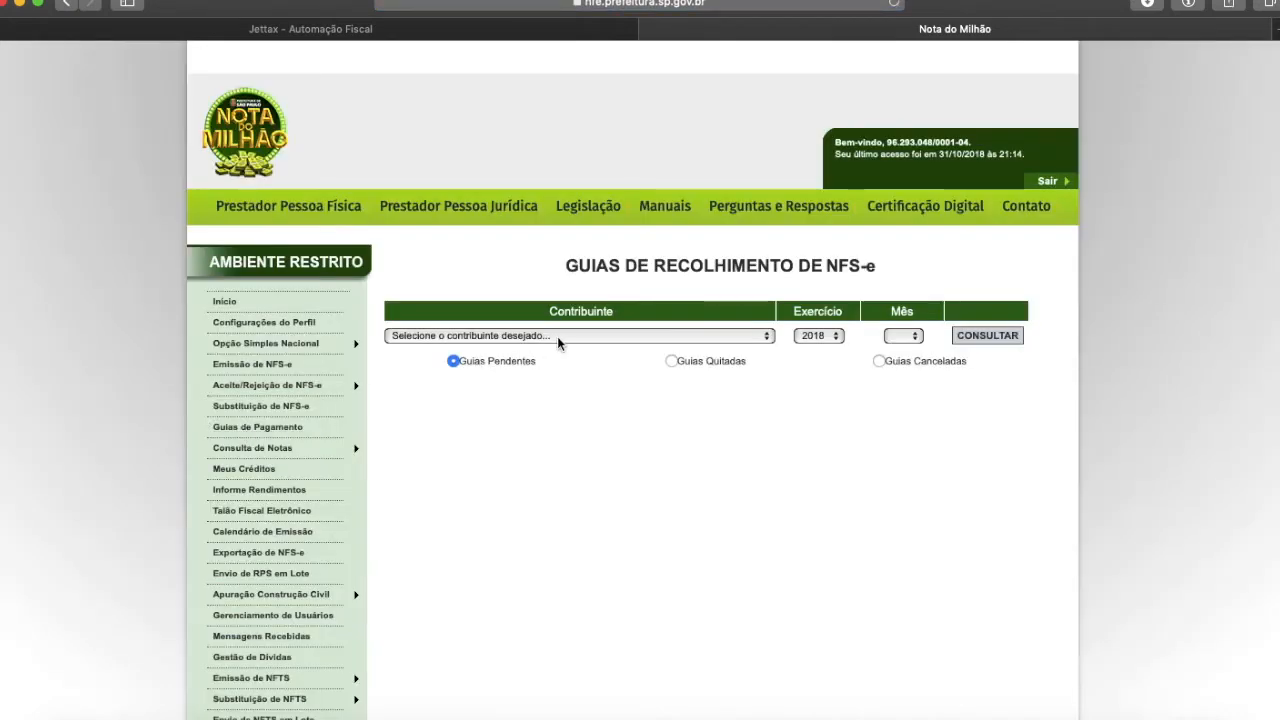
left_click(557, 336)
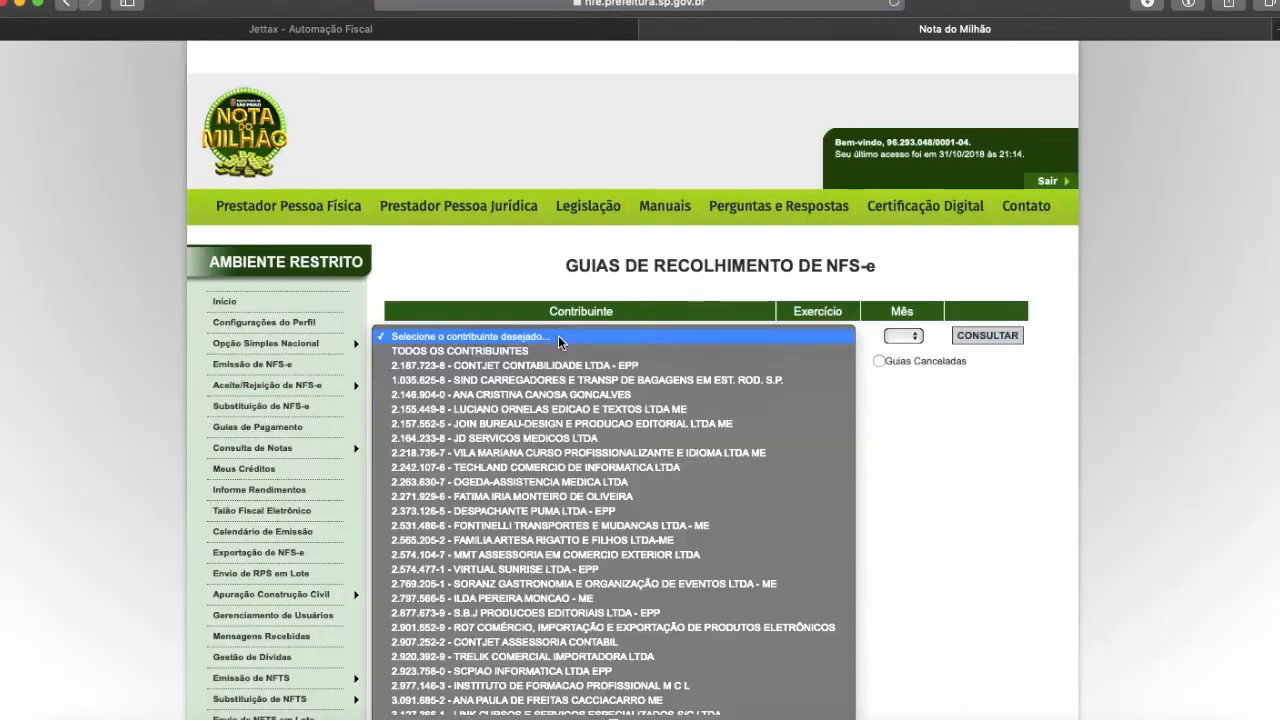
left_click(574, 536)
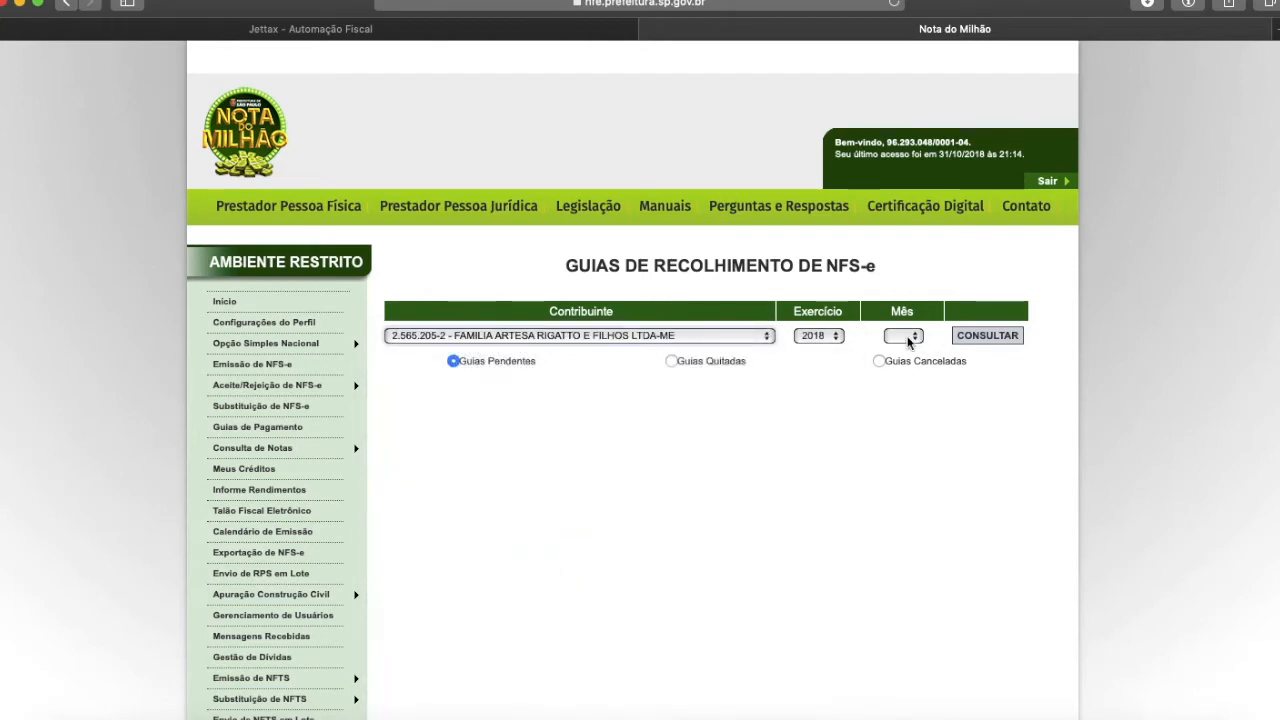
left_click(903, 335)
left_click(896, 467)
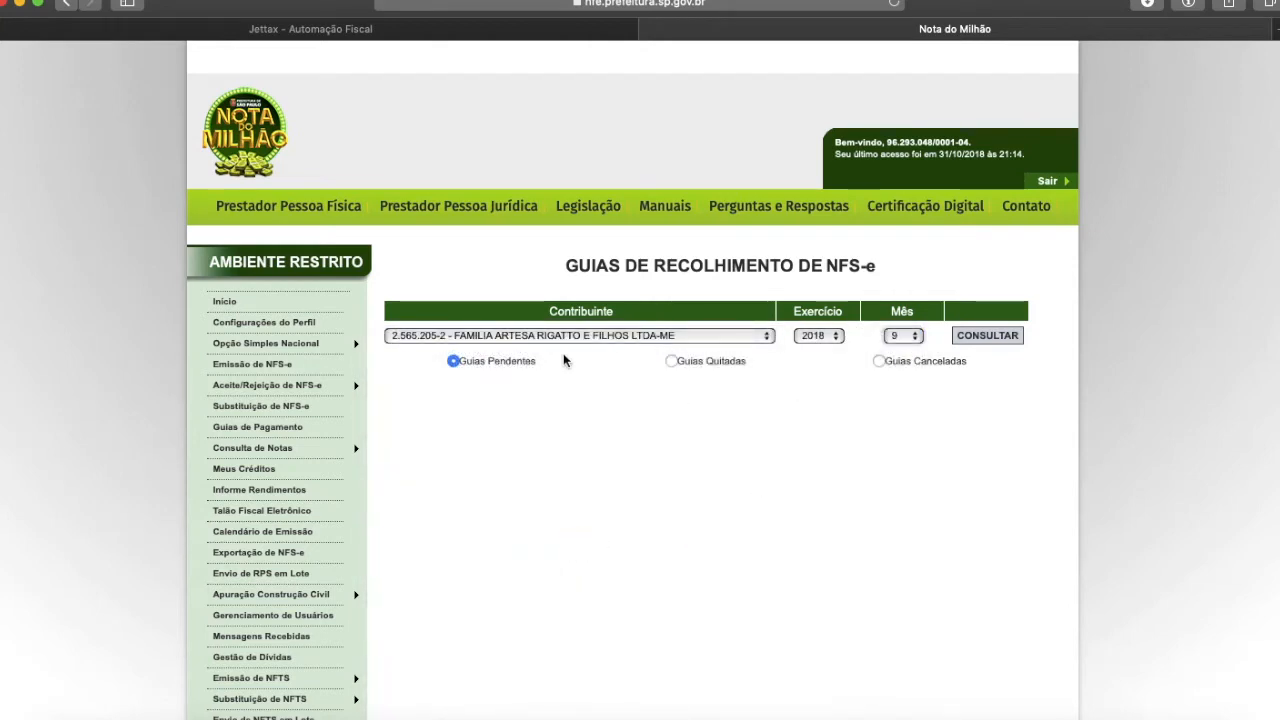
left_click(987, 335)
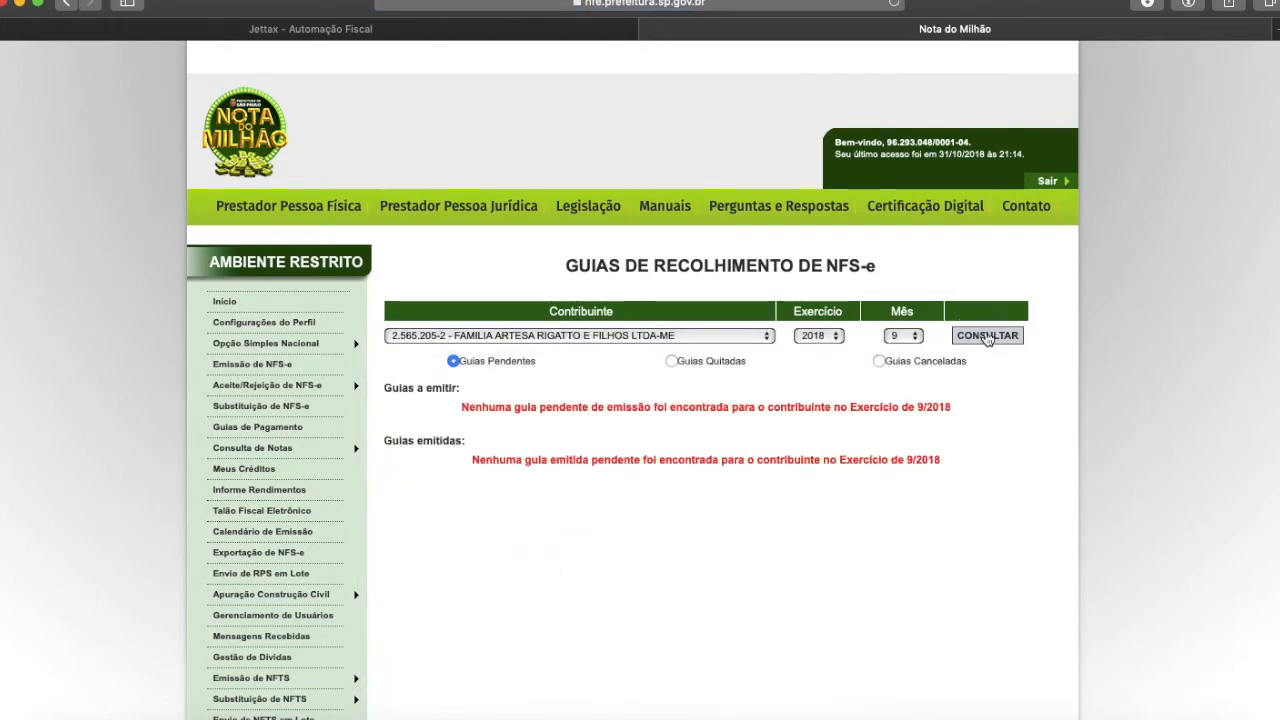
left_click(499, 407)
left_click_drag(499, 407, 978, 422)
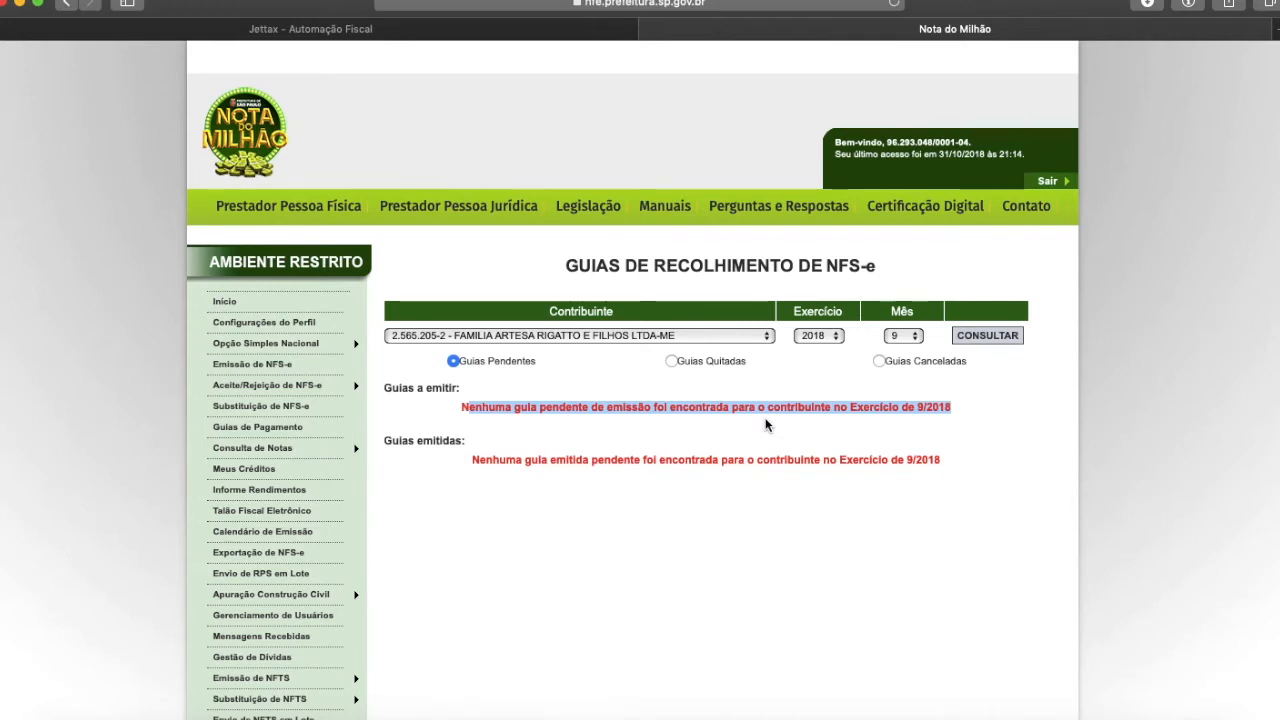
left_click(730, 503)
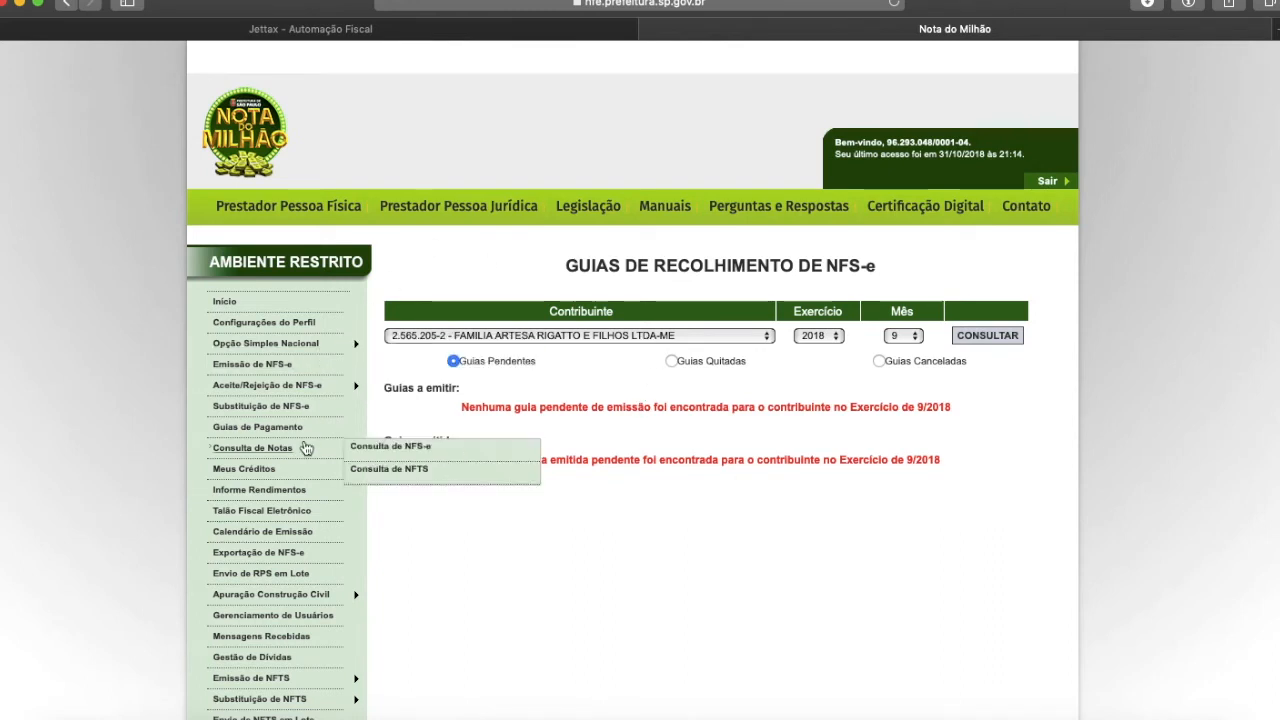
Open the Consulta de NFS-e page, look through the full list of taxpayers and close the list.
mouse_move(326, 453)
left_click(398, 449)
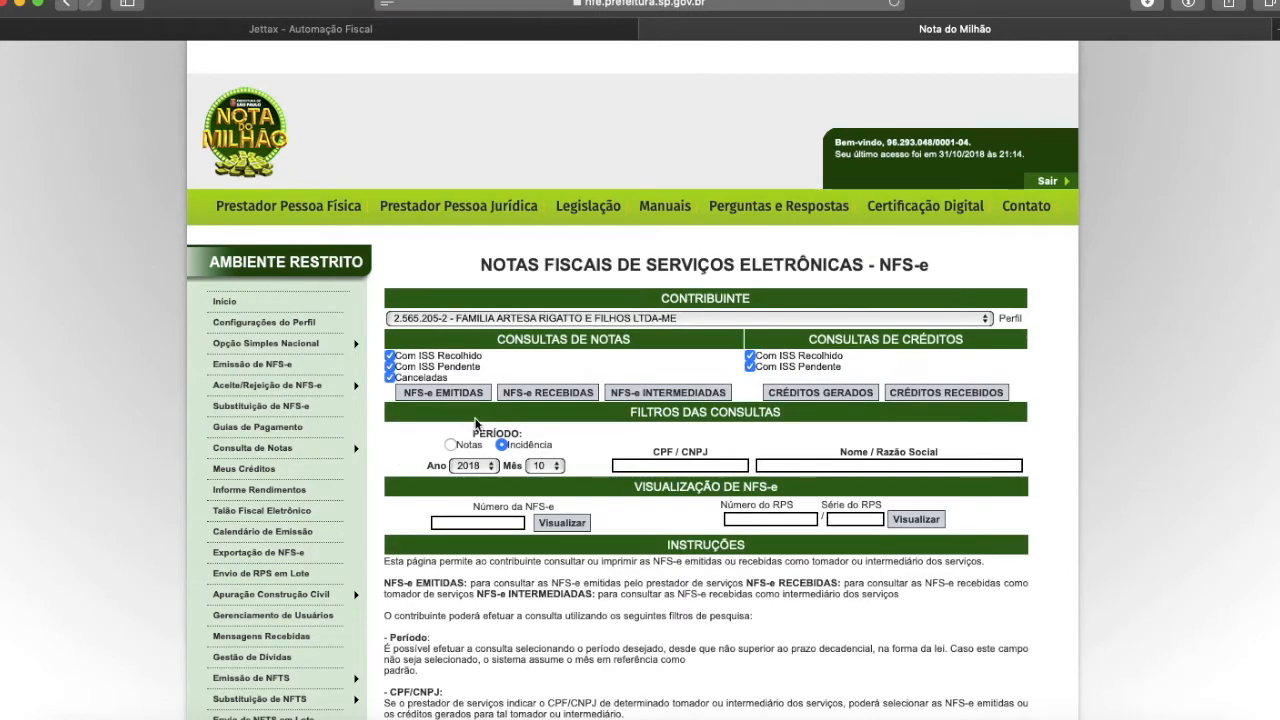
left_click(606, 318)
scroll(625, 375, "down", 20)
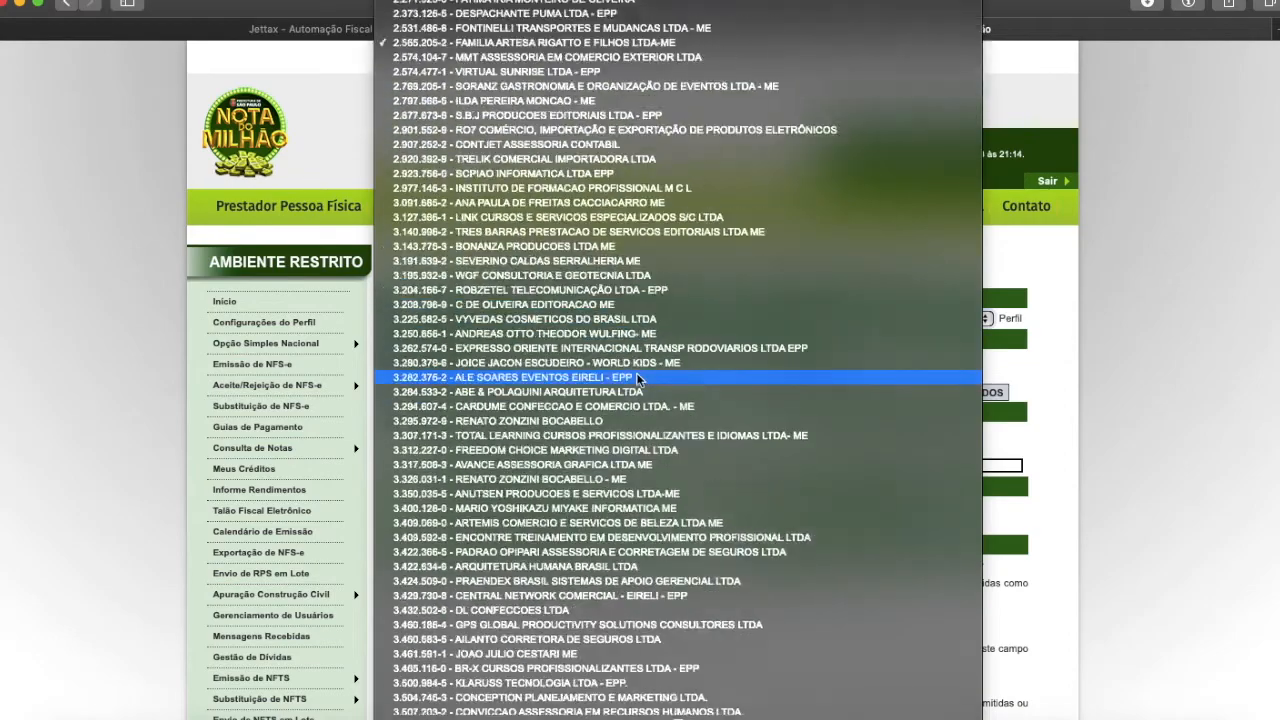
scroll(639, 378, "down", 20)
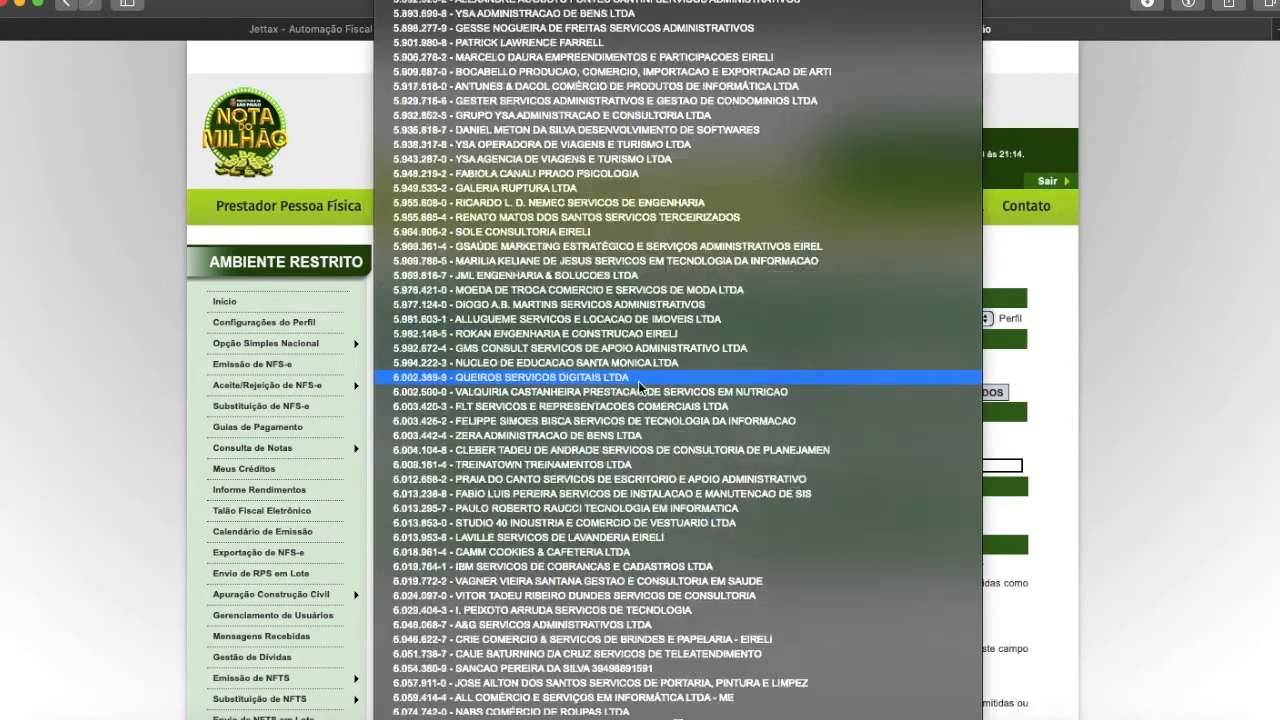
left_click(1104, 388)
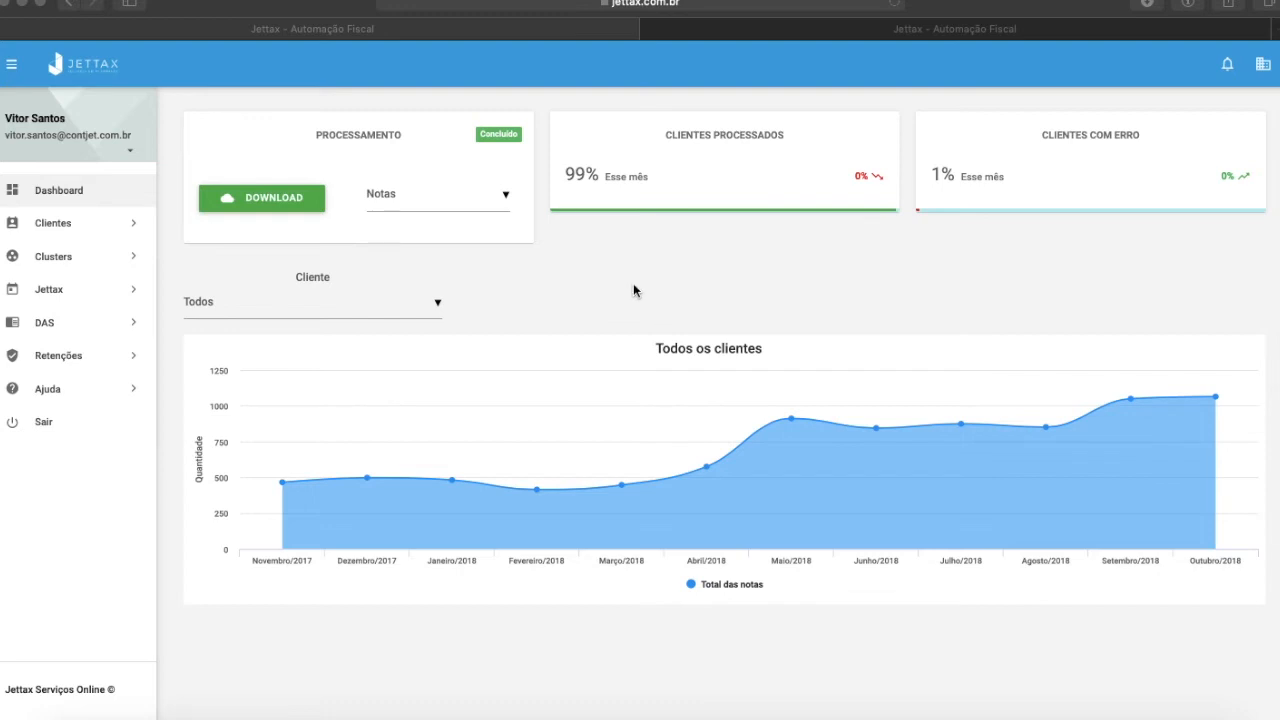
In Jettax, open the client listing and look through the registered clients.
left_click(94, 230)
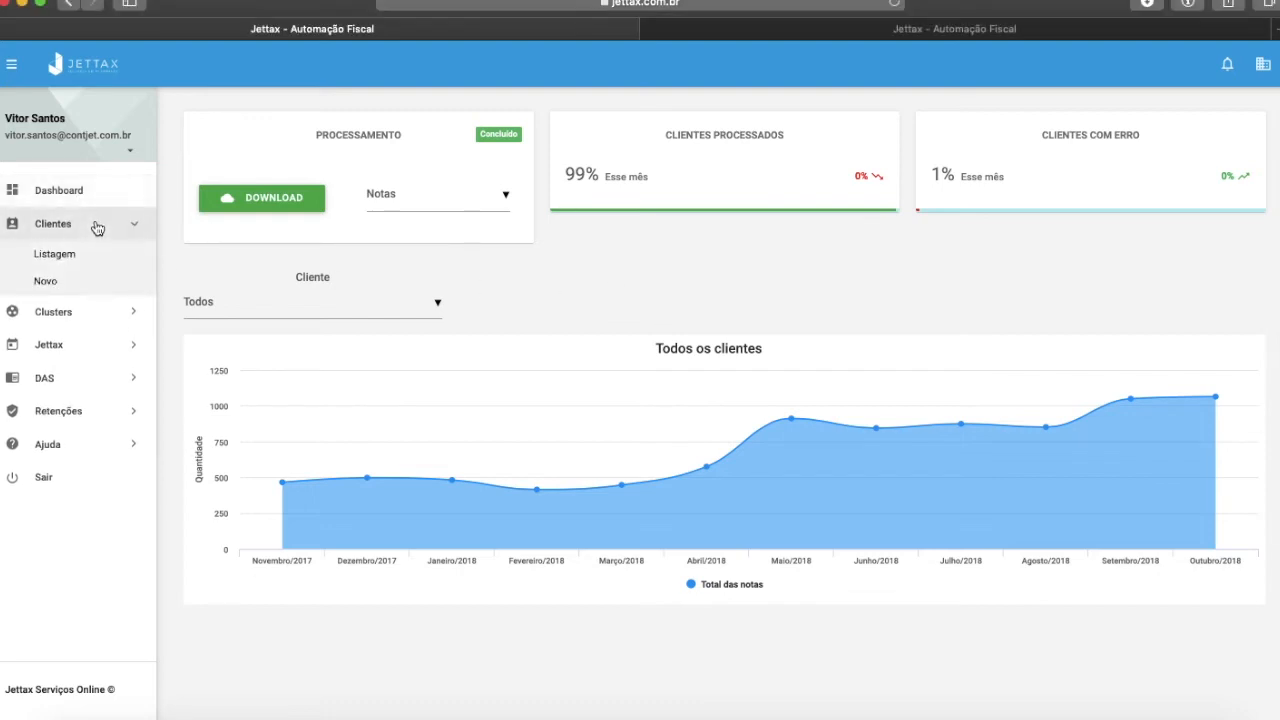
left_click(69, 257)
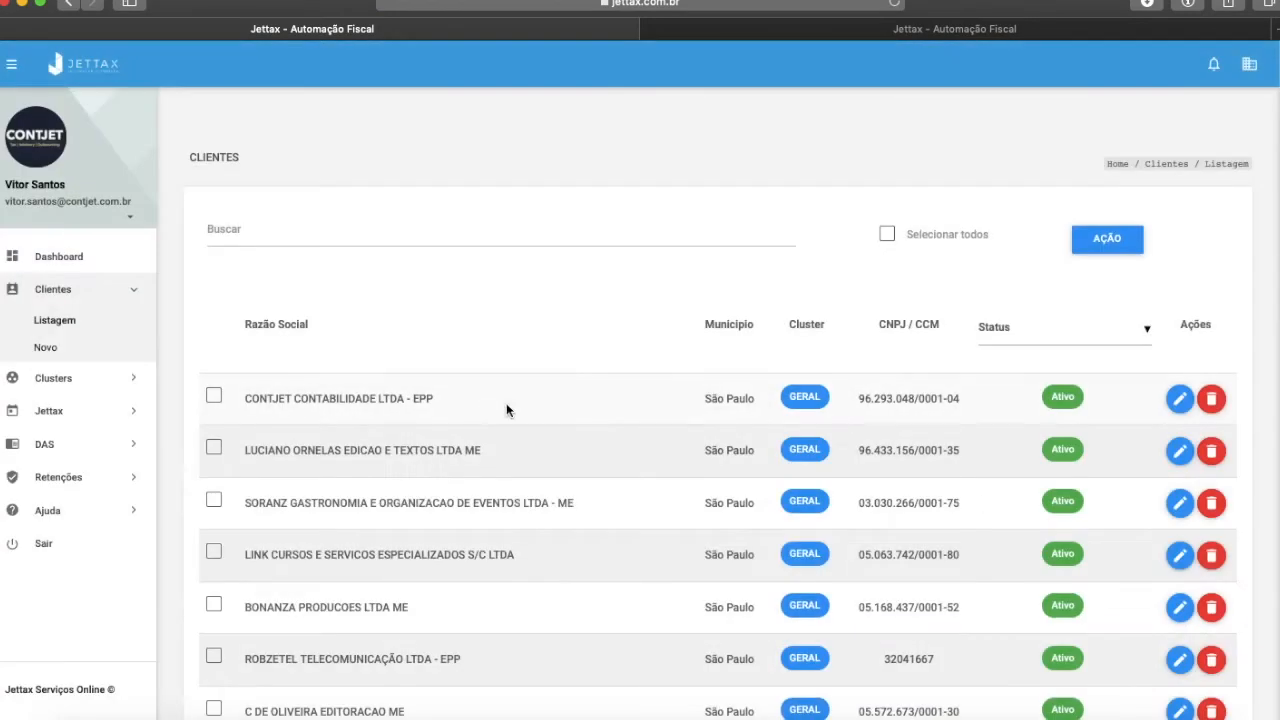
scroll(515, 410, "down", 10)
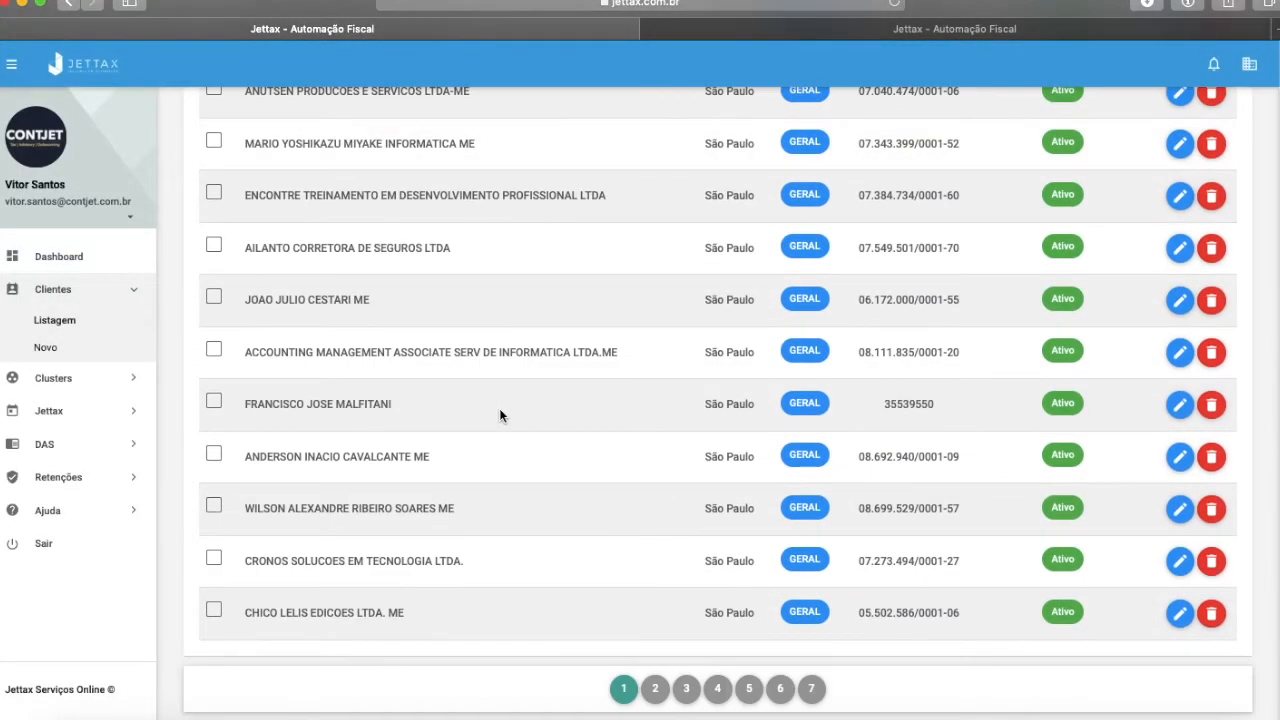
scroll(714, 535, "up", 1)
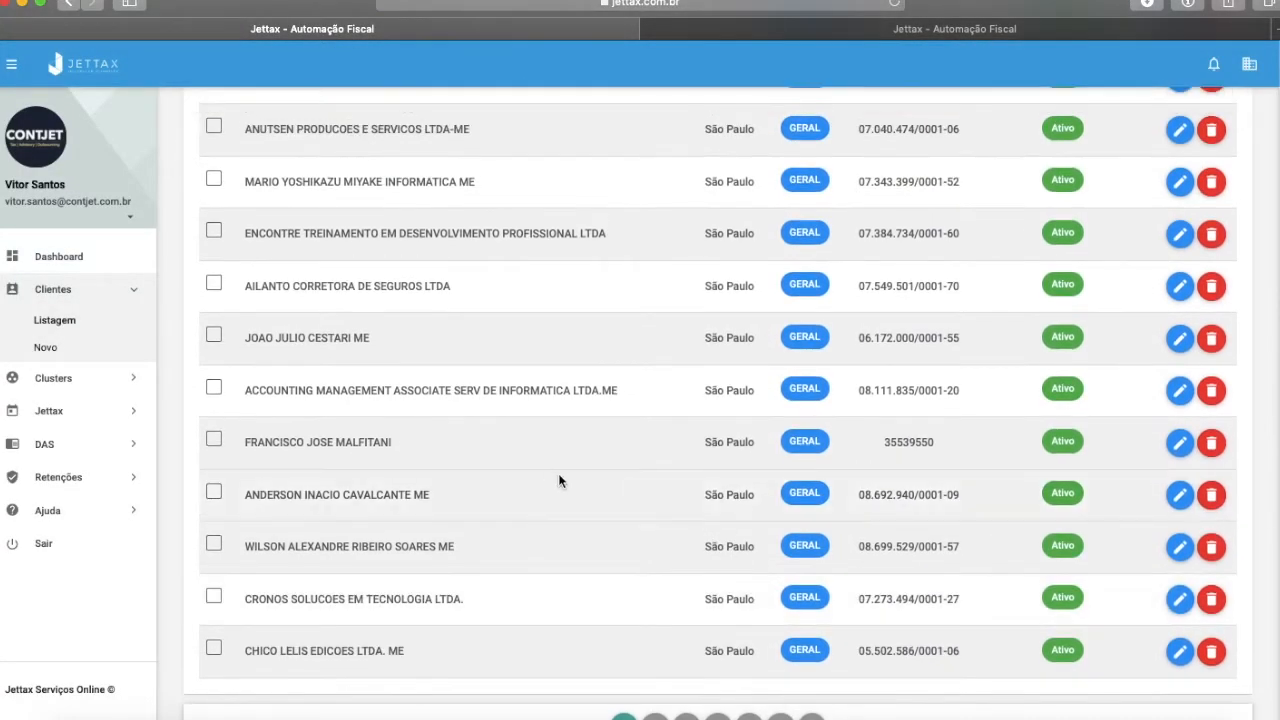
scroll(692, 398, "up", 1)
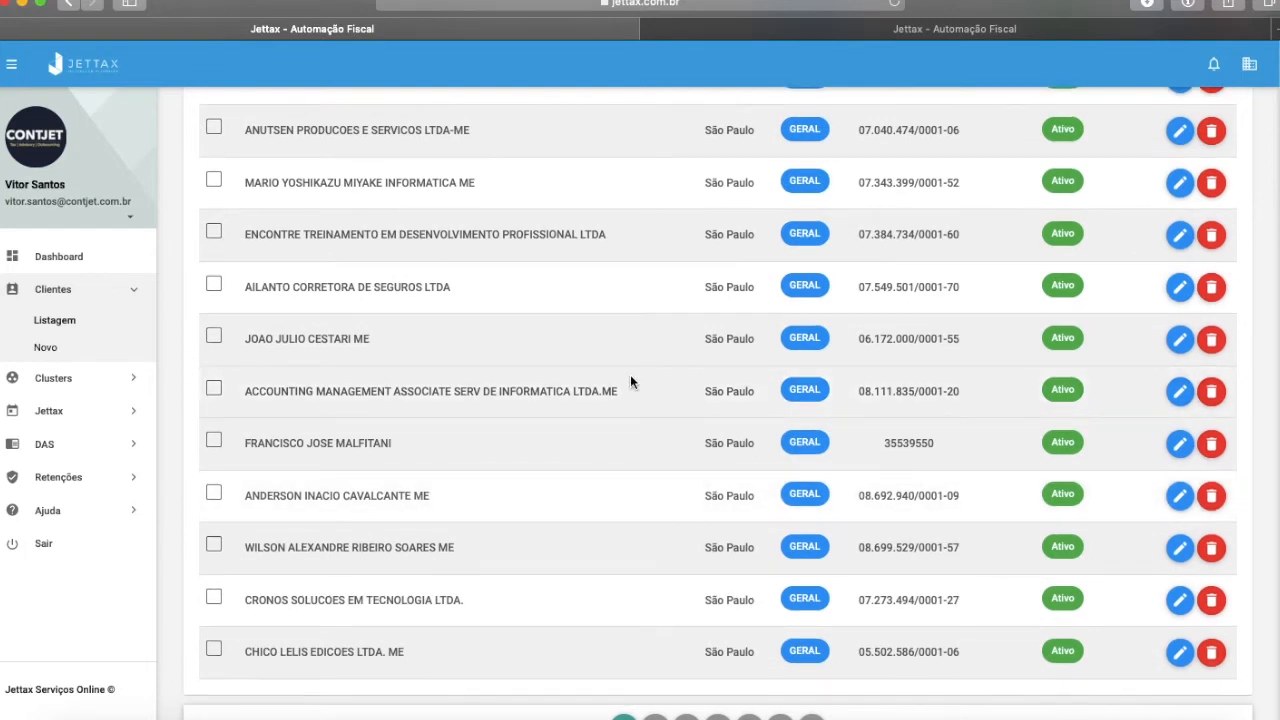
Open the Jettax web credentials and examine the São Paulo entry.
left_click(76, 413)
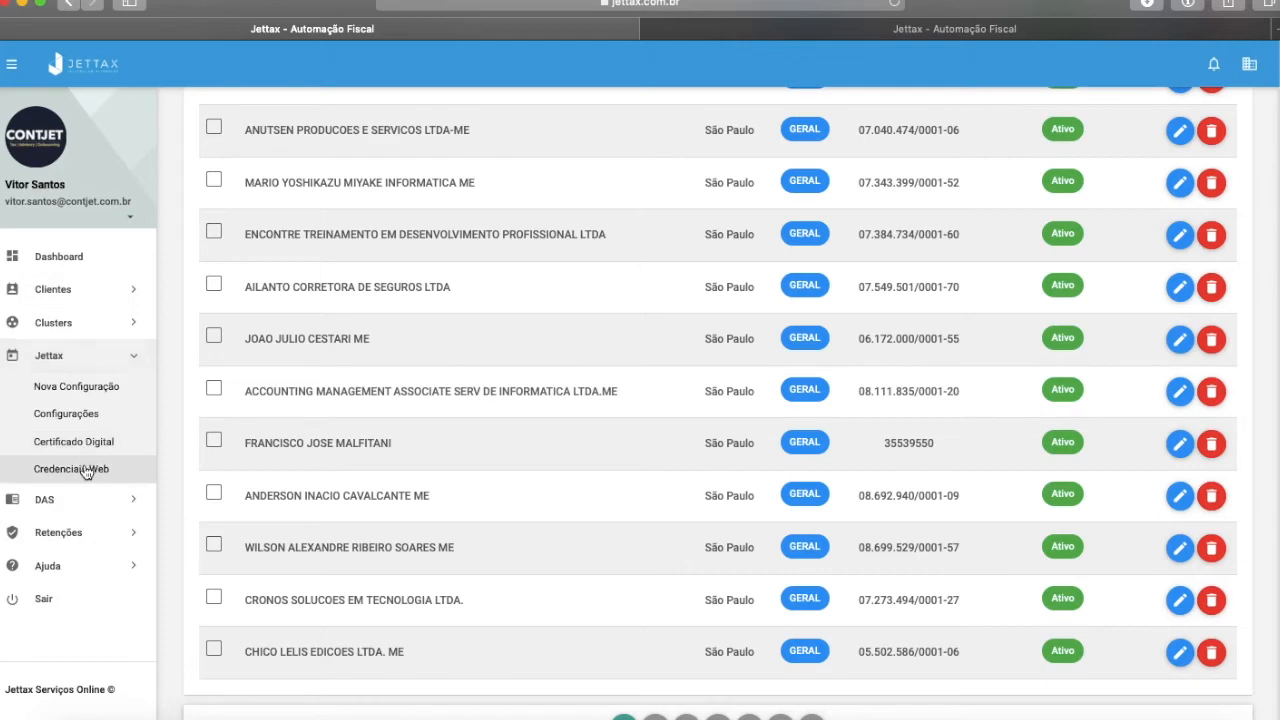
left_click(78, 472)
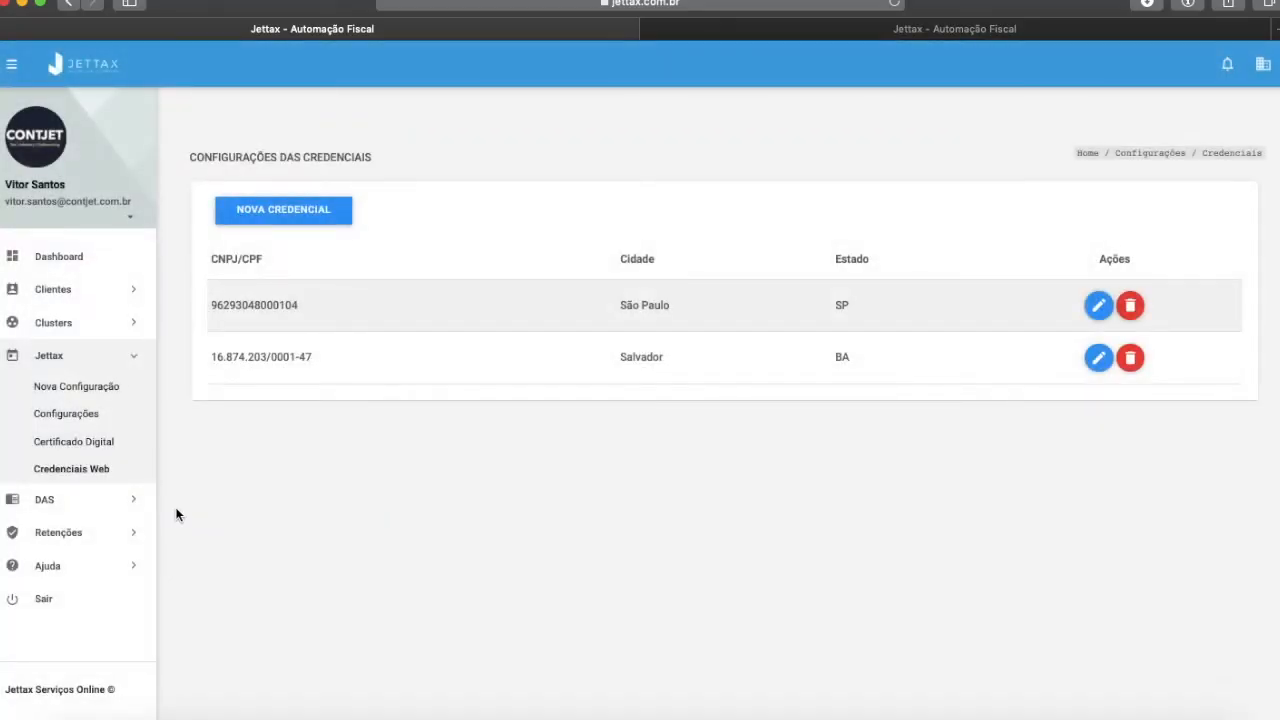
left_click_drag(220, 305, 953, 304)
left_click(951, 306)
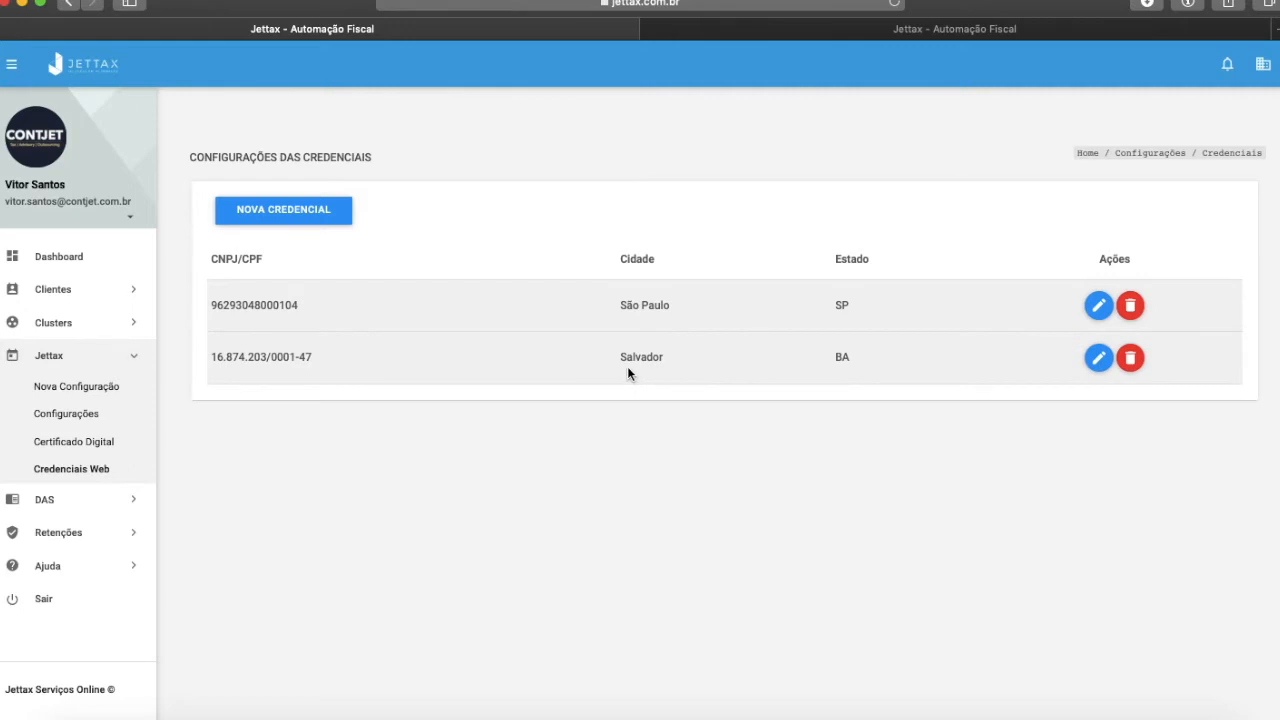
Open the GERAL processing configuration for Mês anterior for editing and set its Dia de Processamento to 02.
left_click(106, 415)
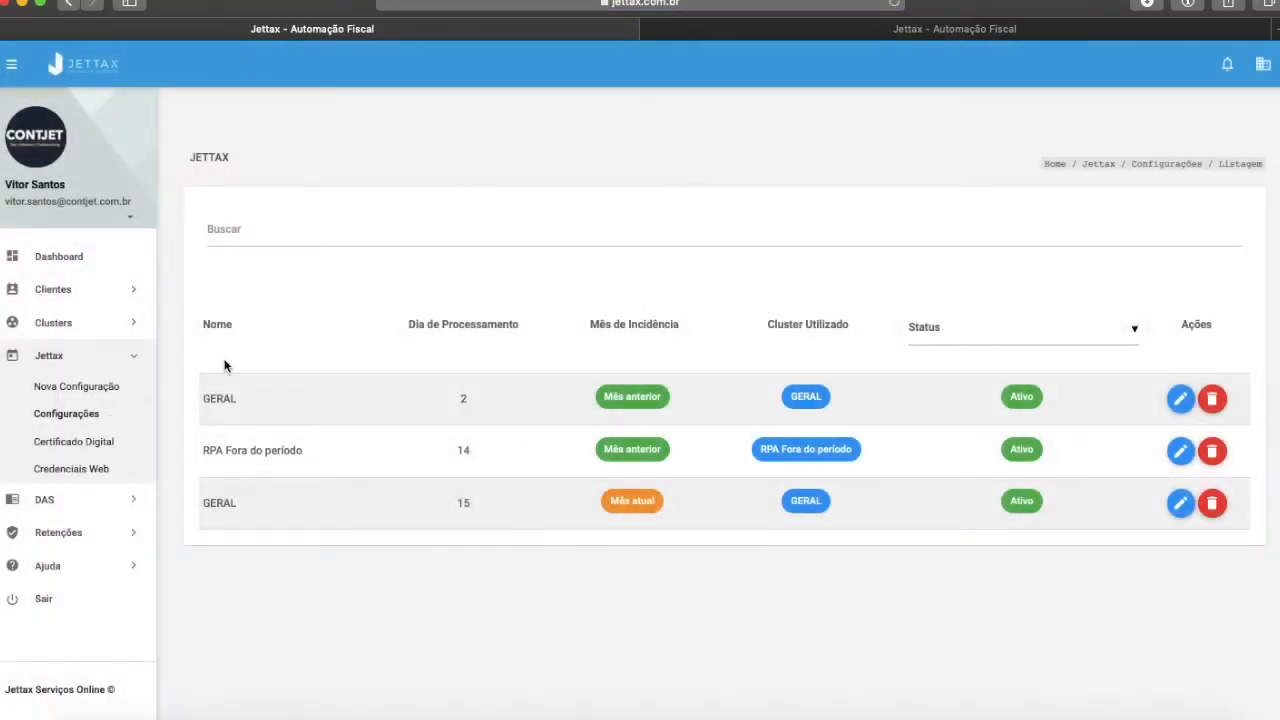
left_click(1182, 399)
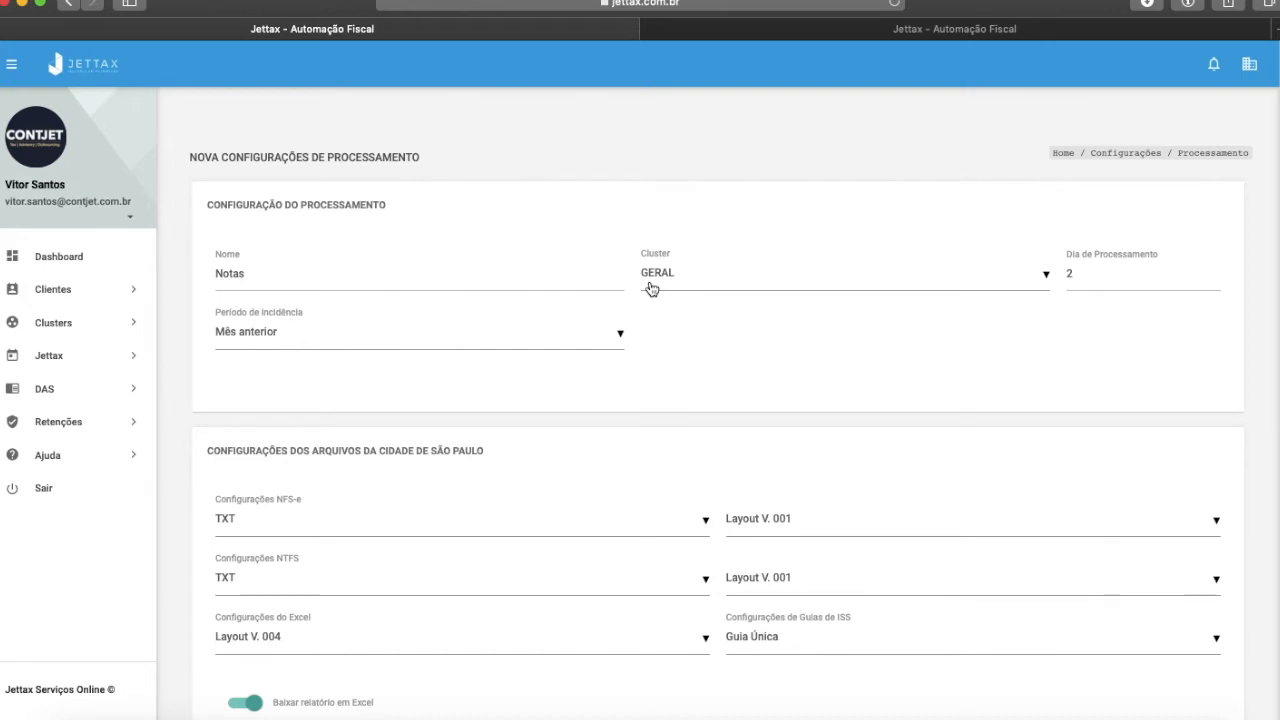
left_click(1091, 274)
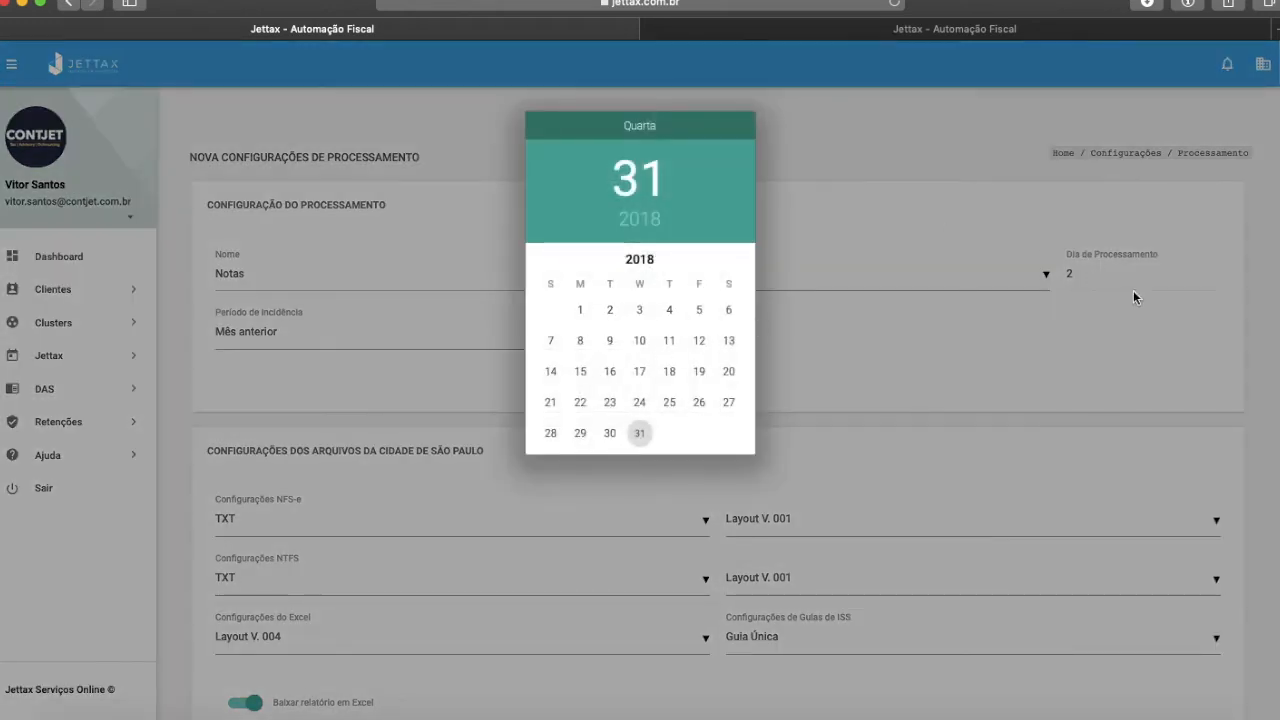
left_click(611, 312)
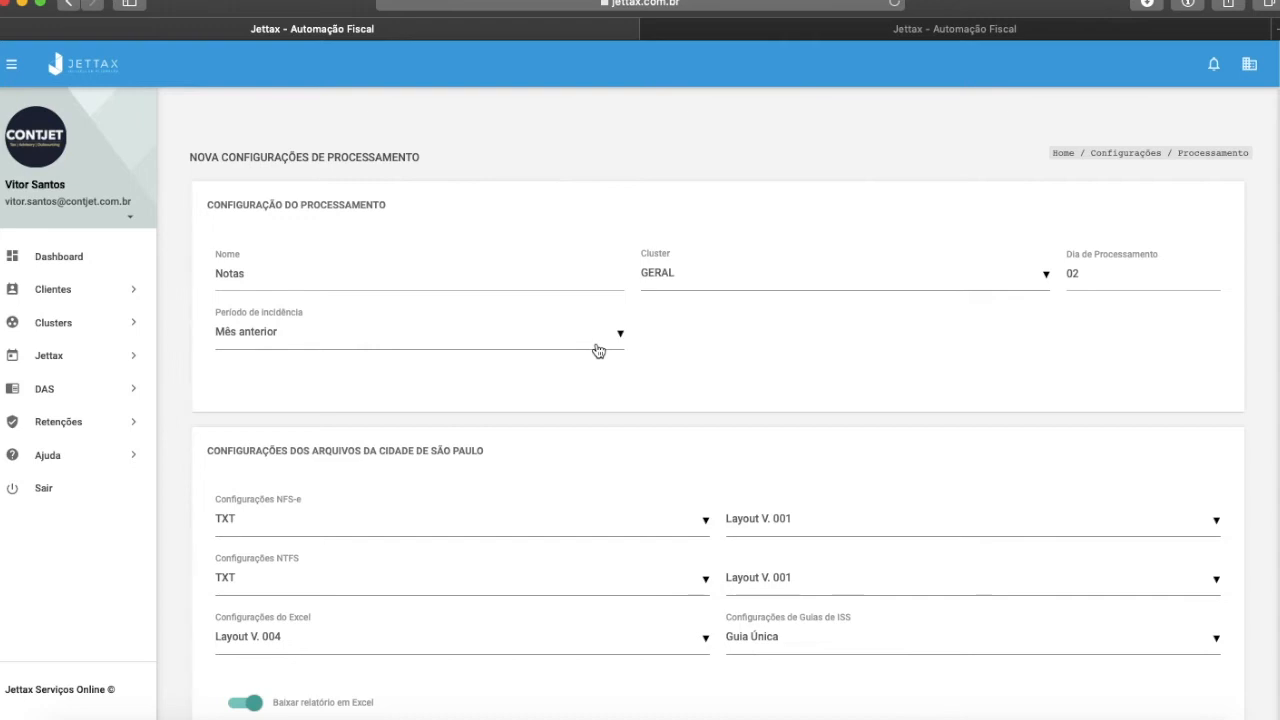
Switch the Período de Incidência to Mês atual and return it to Mês anterior.
left_click(294, 336)
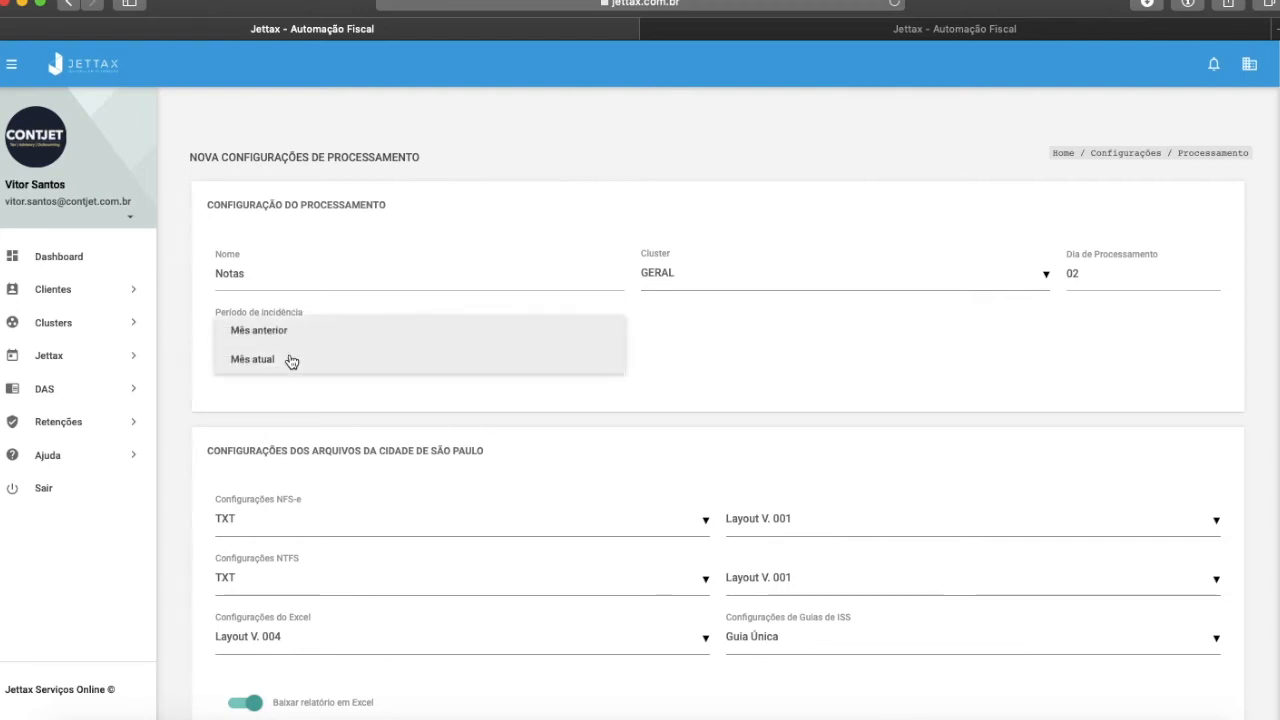
left_click(291, 360)
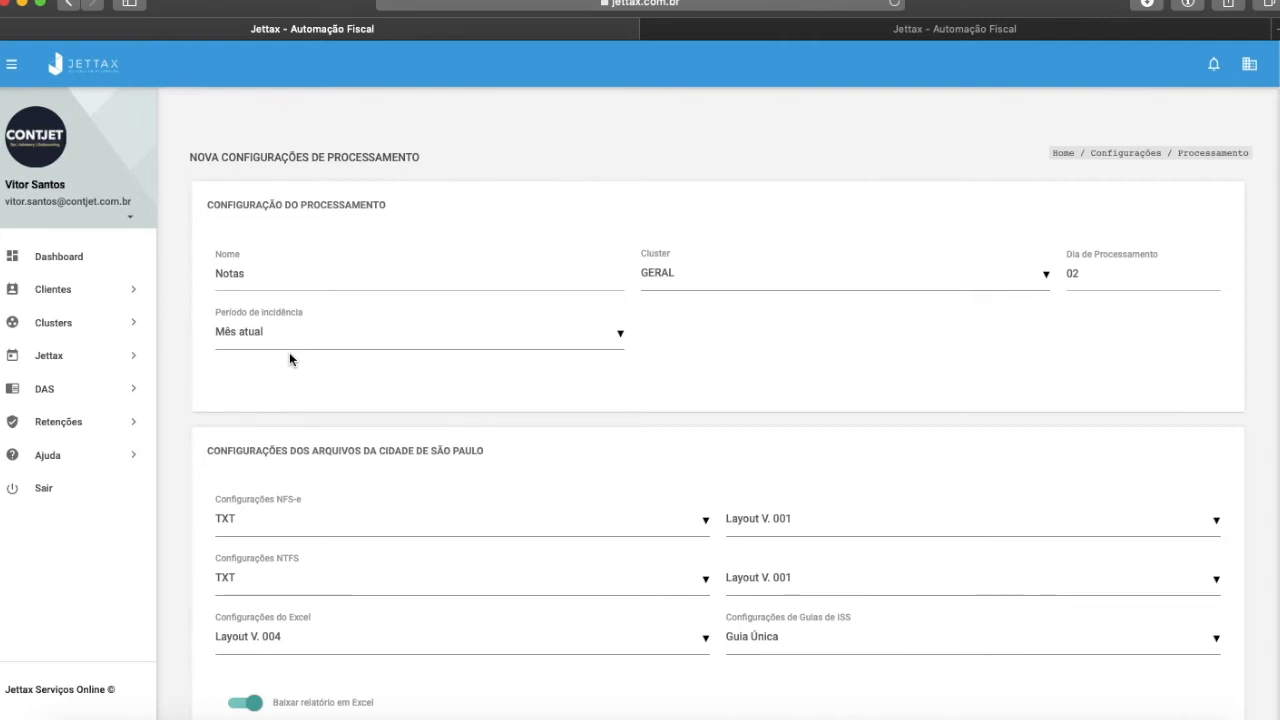
left_click(297, 341)
left_click(301, 336)
Set the São Paulo TXT file layouts to Layout V. 004 for NFS-e and Layout V. 002 for NTFS.
scroll(305, 341, "down", 3)
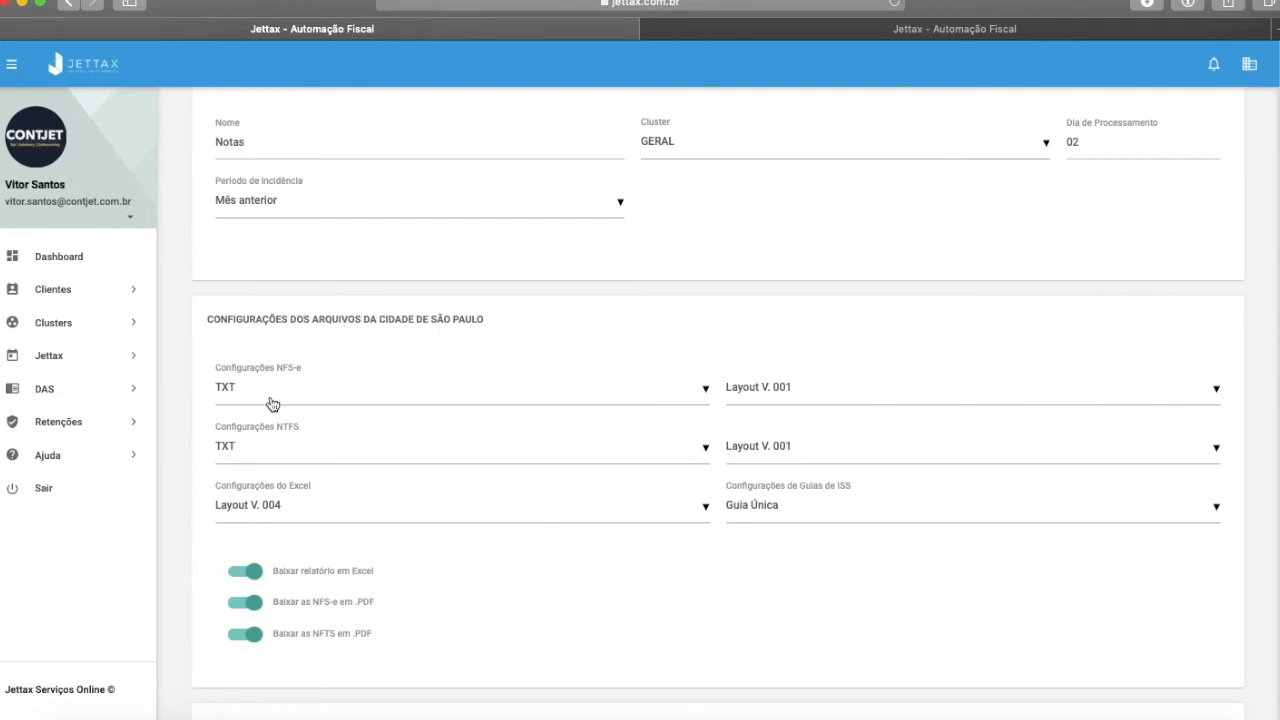
left_click_drag(200, 363, 405, 360)
left_click(857, 394)
left_click(814, 500)
left_click(809, 451)
left_click(789, 497)
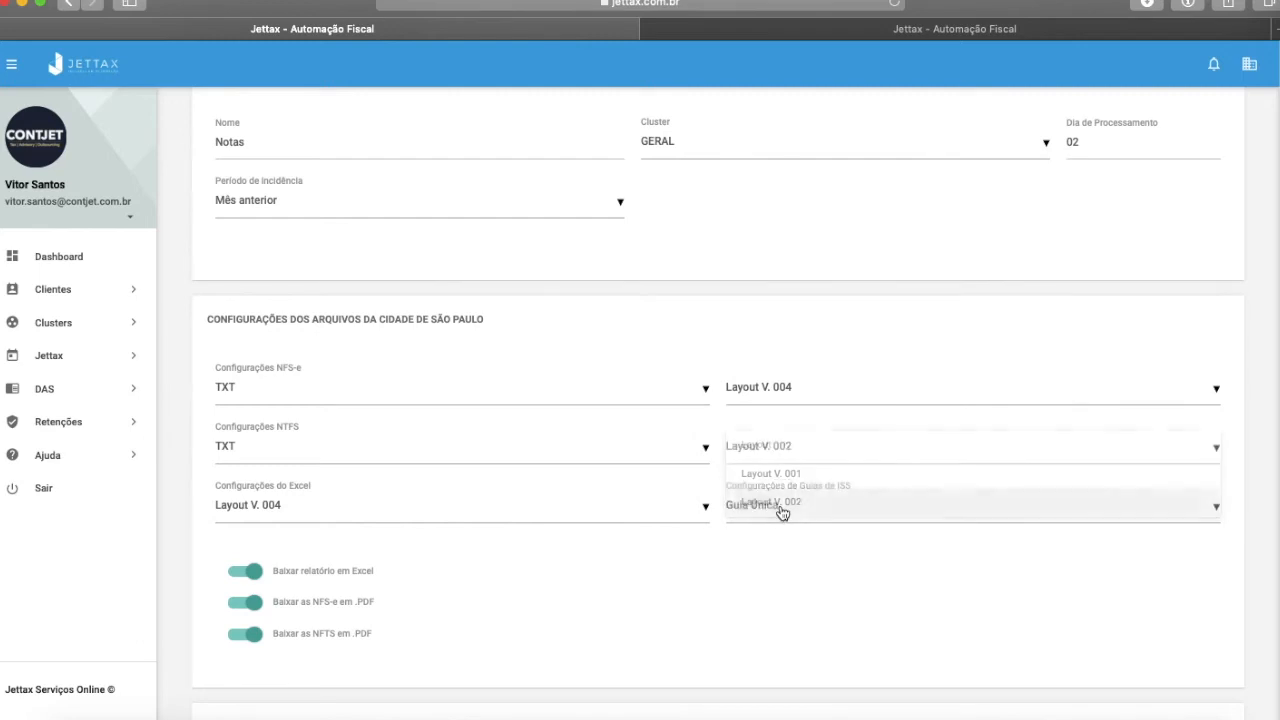
Select Layout V. 004 for the Excel file and set the ISS slips to Guias Individuais (Emitidas e Recebidas).
left_click_drag(234, 491, 330, 494)
double_click(300, 487)
left_click(283, 515)
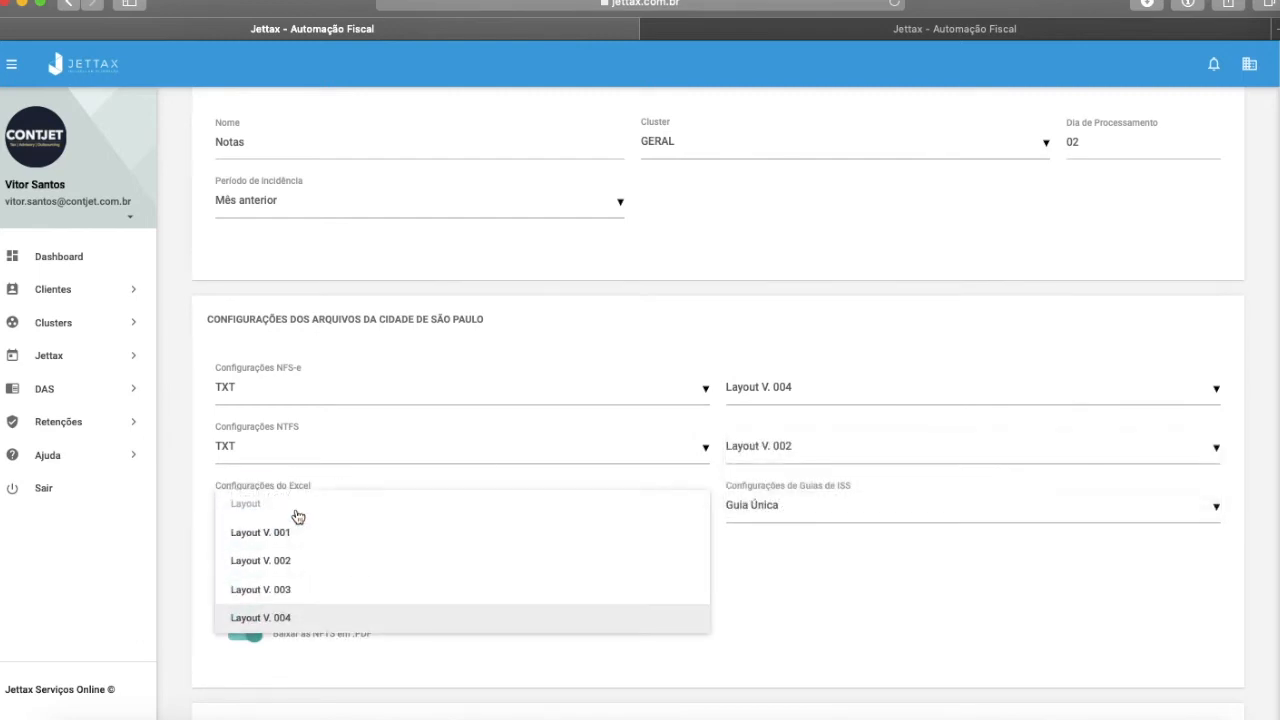
left_click(313, 621)
left_click(796, 513)
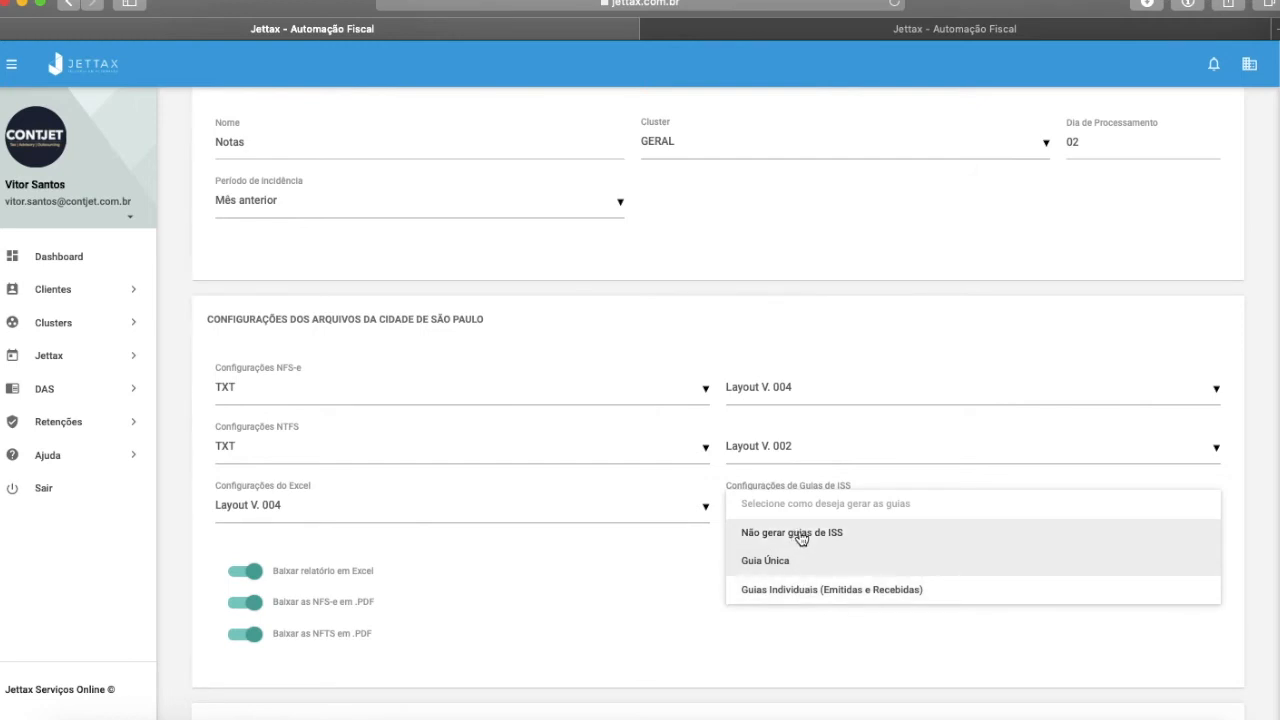
left_click(801, 591)
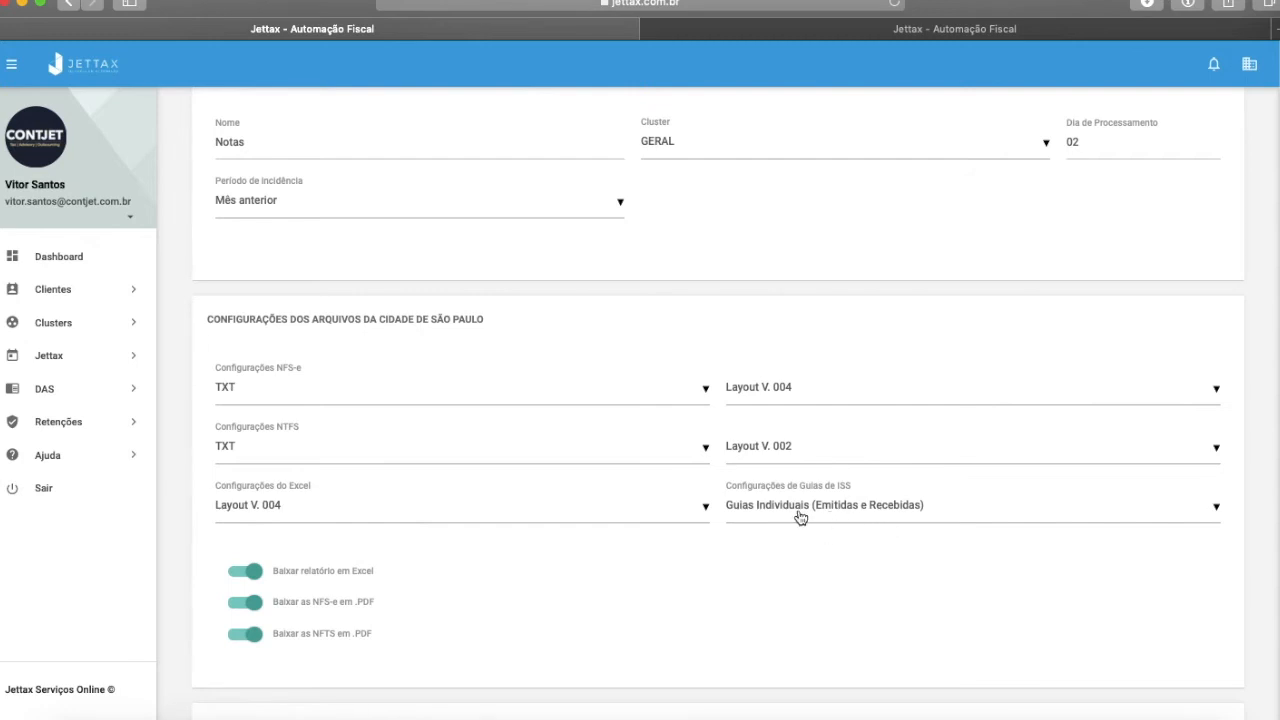
Go to the dashboard, download the Notas processing package and check its download progress.
left_click(741, 568)
scroll(414, 621, "up", 1)
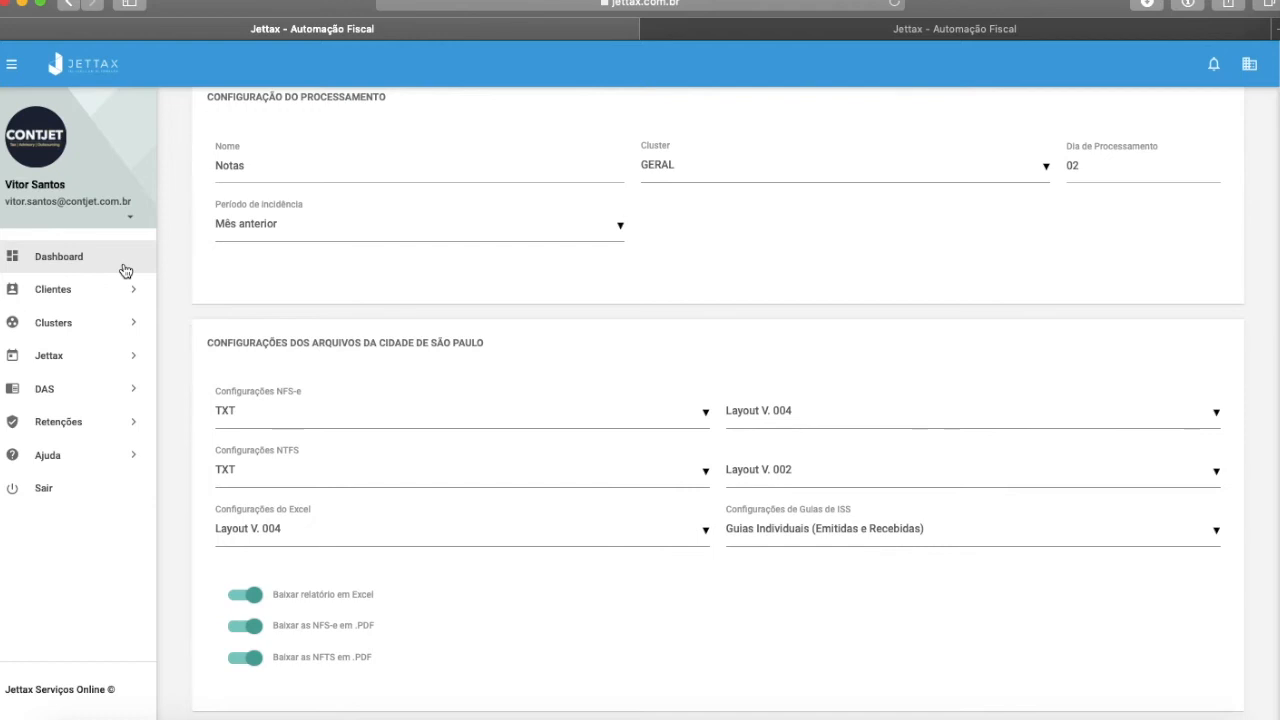
left_click(68, 257)
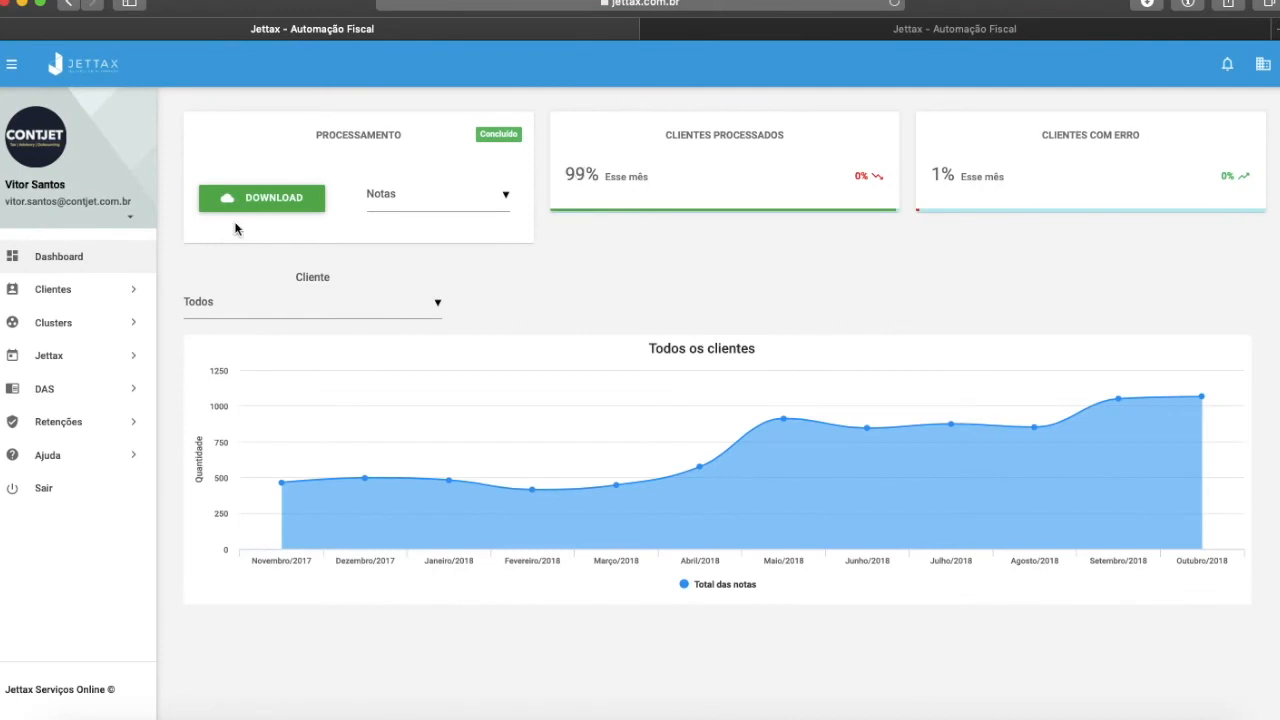
left_click(272, 204)
left_click(1148, 6)
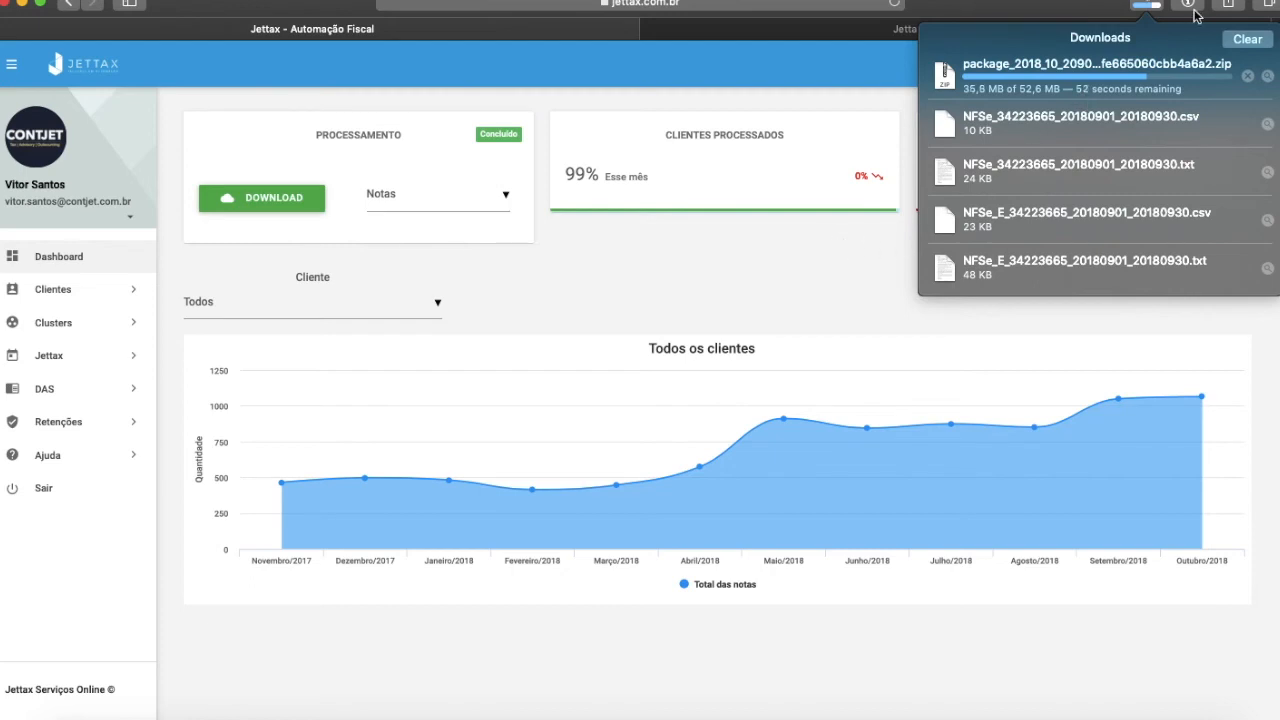
left_click(1146, 10)
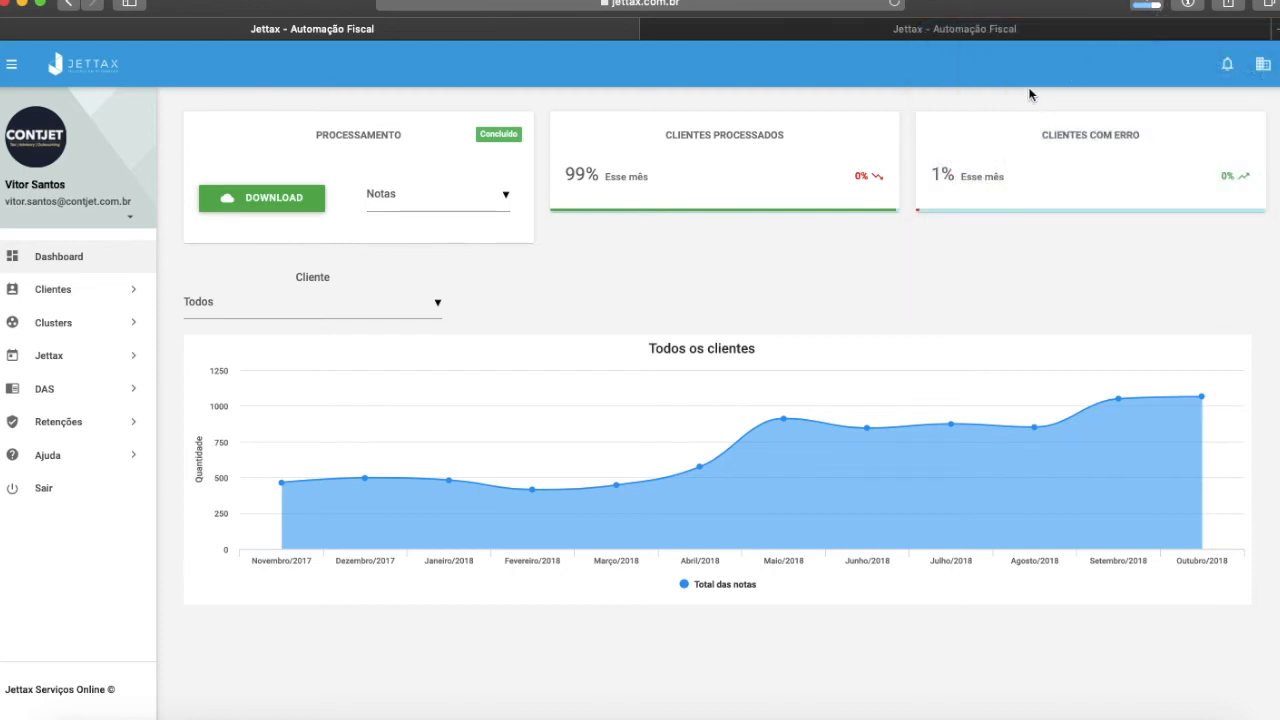
View the clients with processing errors and examine the Motivo given for the listed client.
left_click(1035, 172)
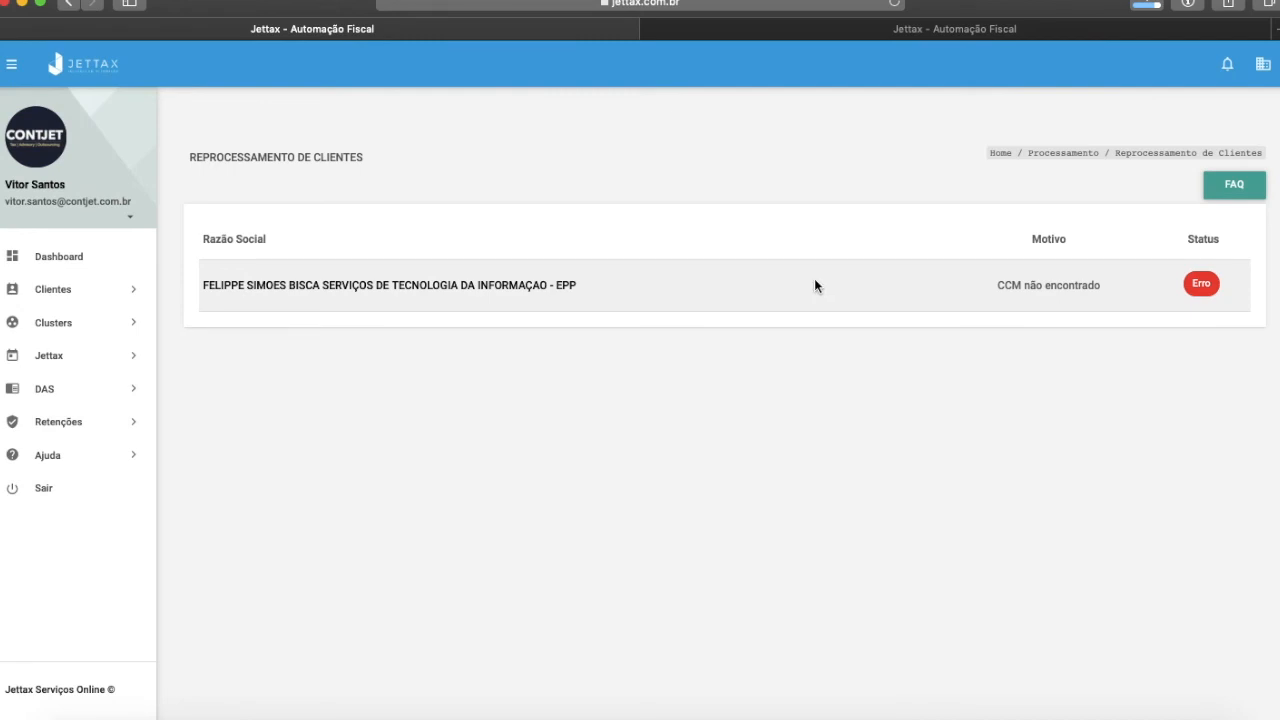
left_click_drag(999, 287, 1094, 286)
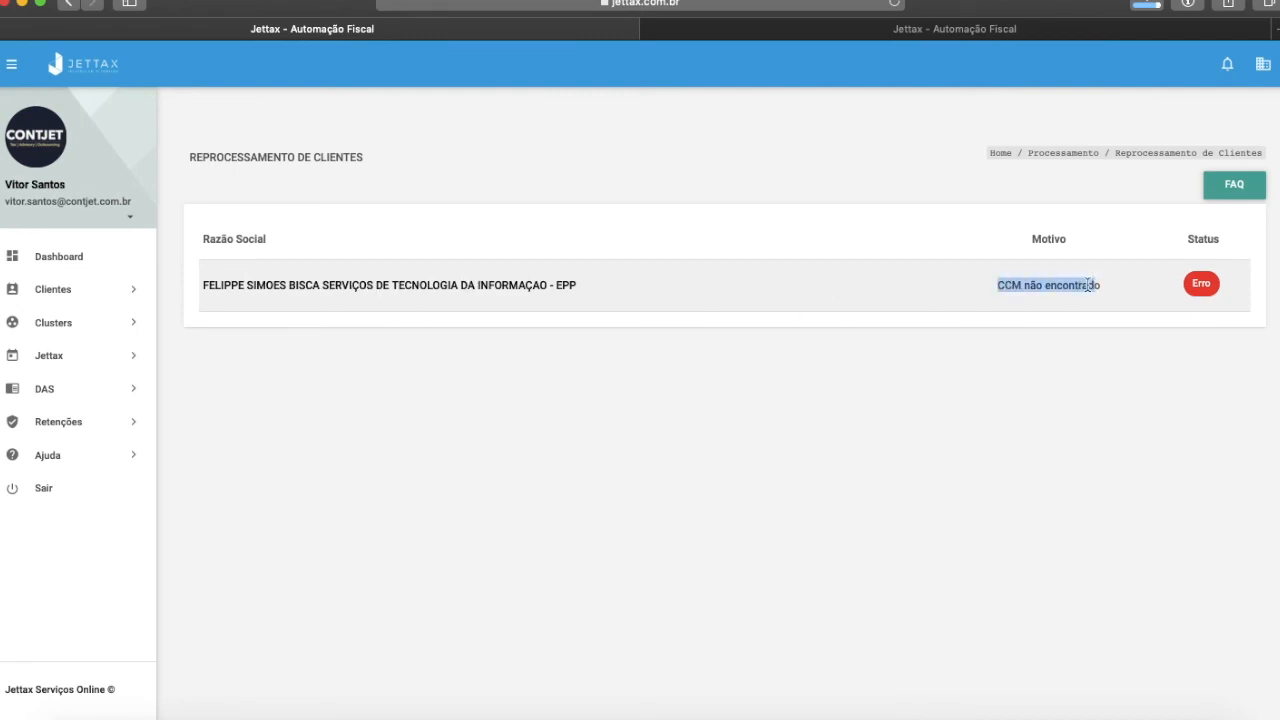
triple_click(1076, 286)
left_click(1064, 345)
triple_click(1010, 285)
double_click(1070, 285)
Open the failed client's record, highlight its CCM value and return to the dashboard.
left_click(472, 291)
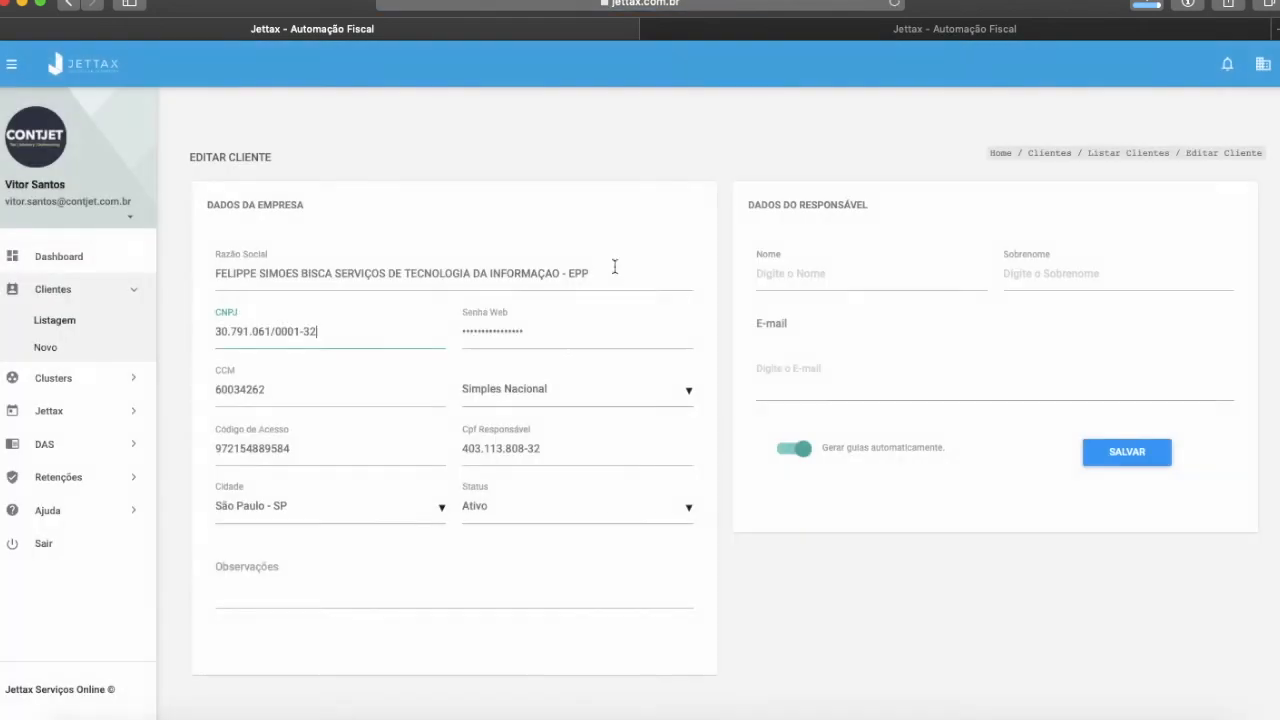
left_click_drag(293, 396, 214, 388)
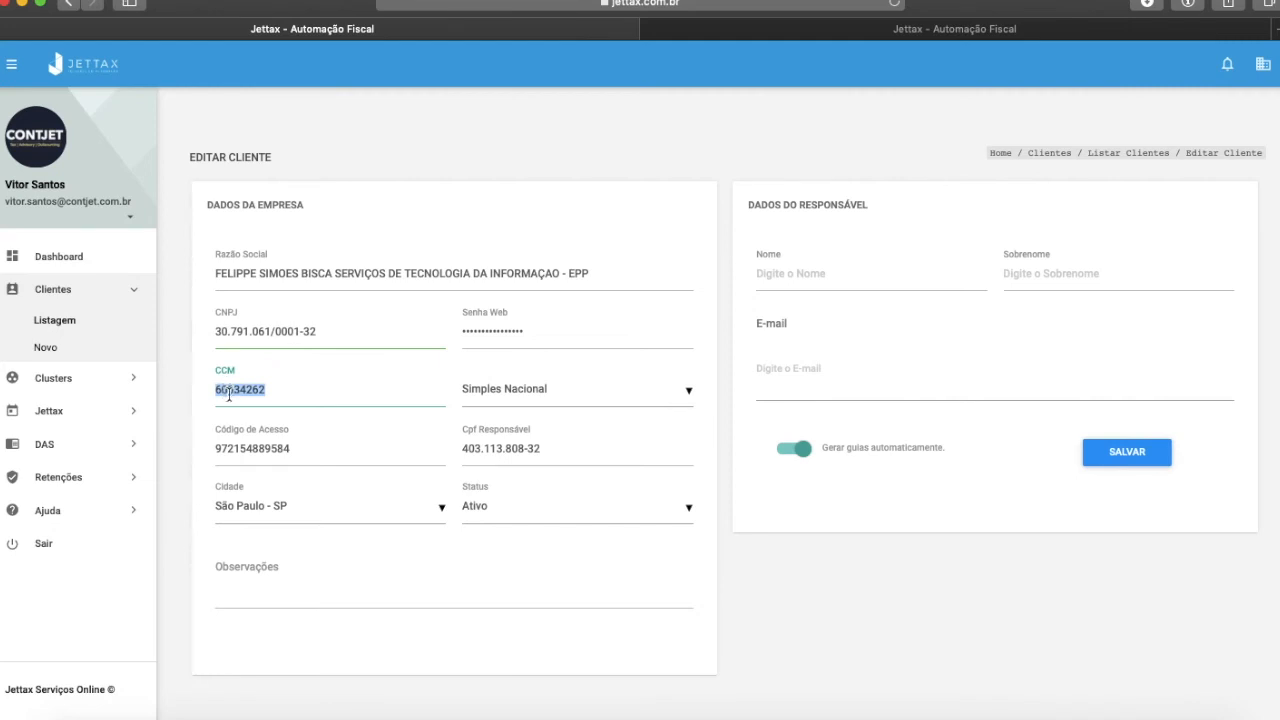
left_click(65, 259)
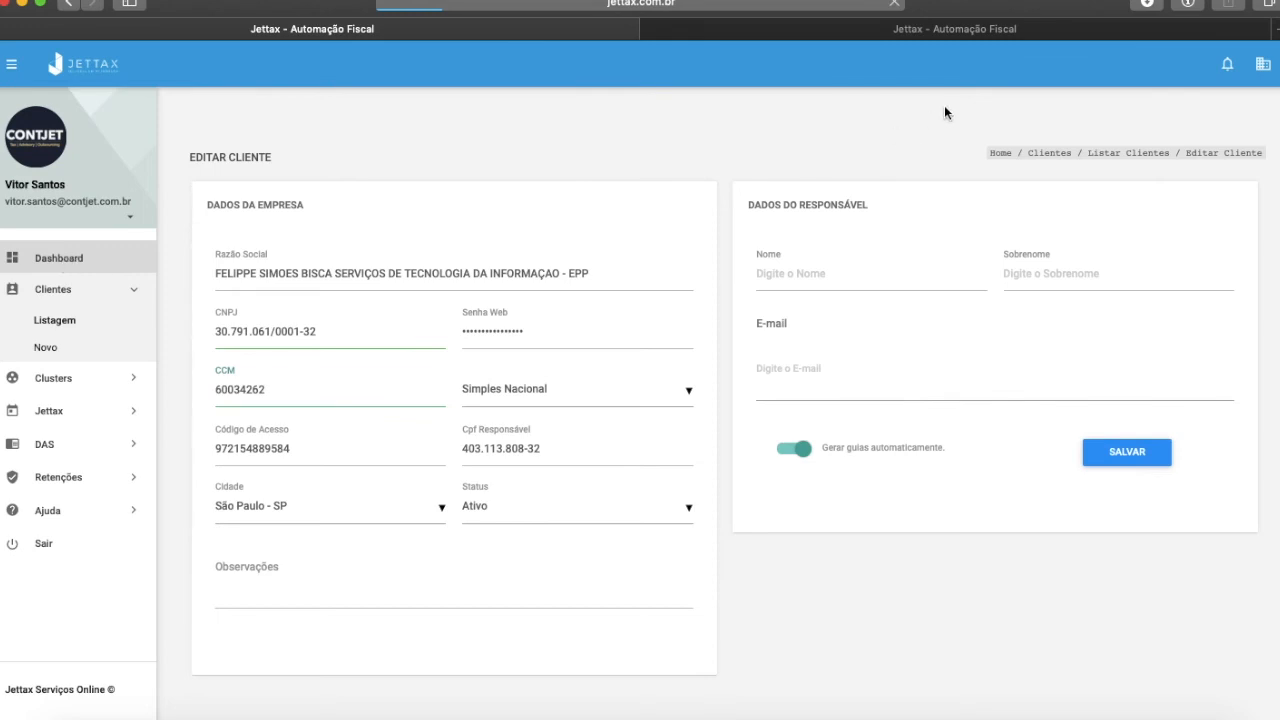
Open the downloaded package folder 90-2 from the browser's download list.
left_click(1147, 4)
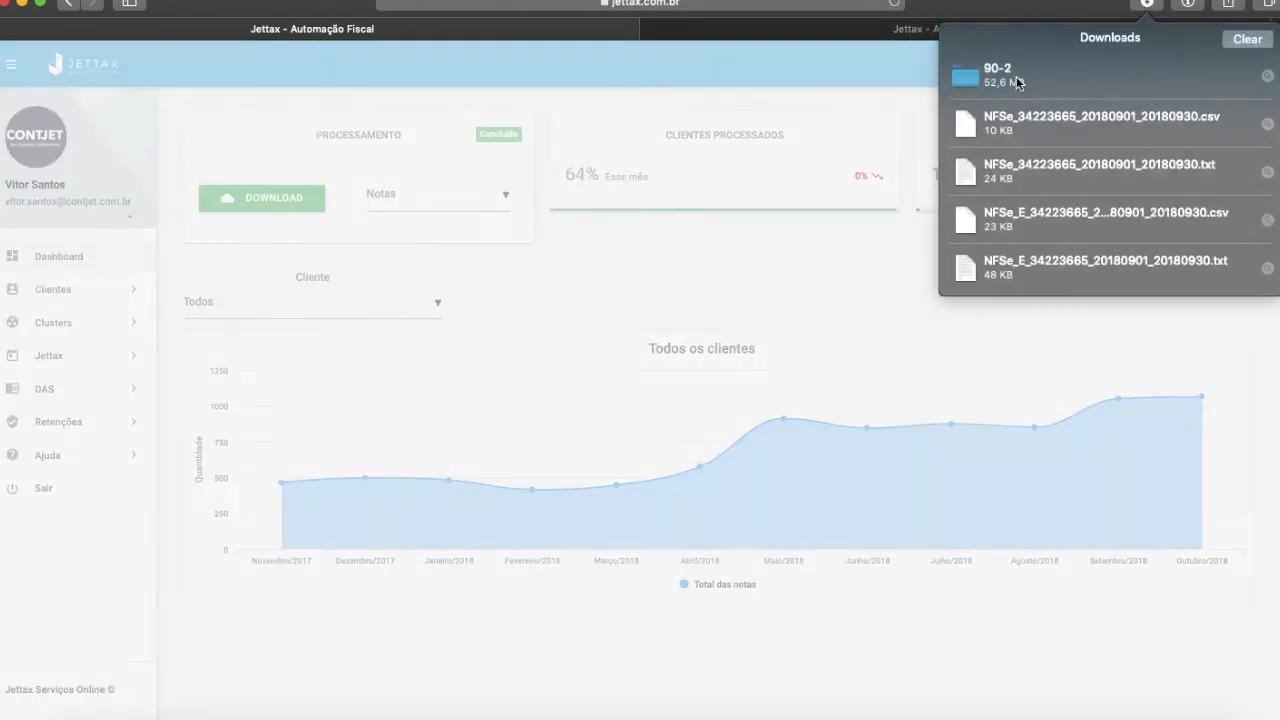
left_click(1012, 76)
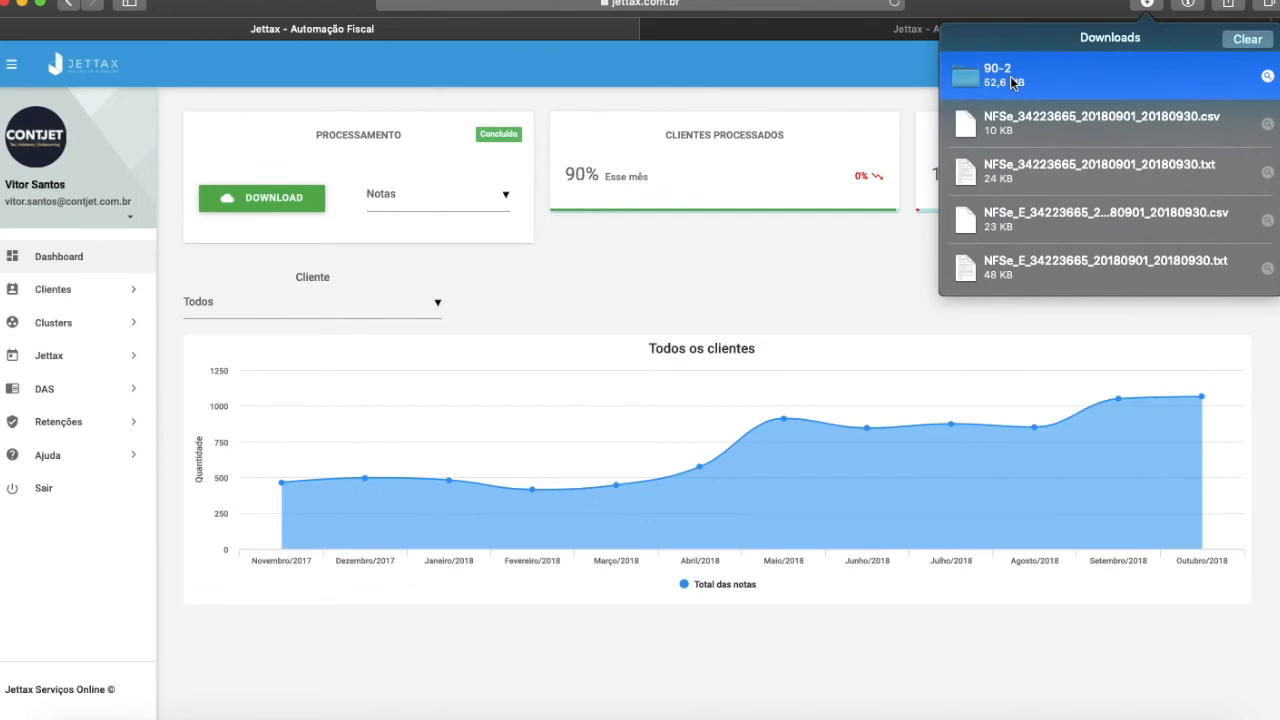
double_click(971, 78)
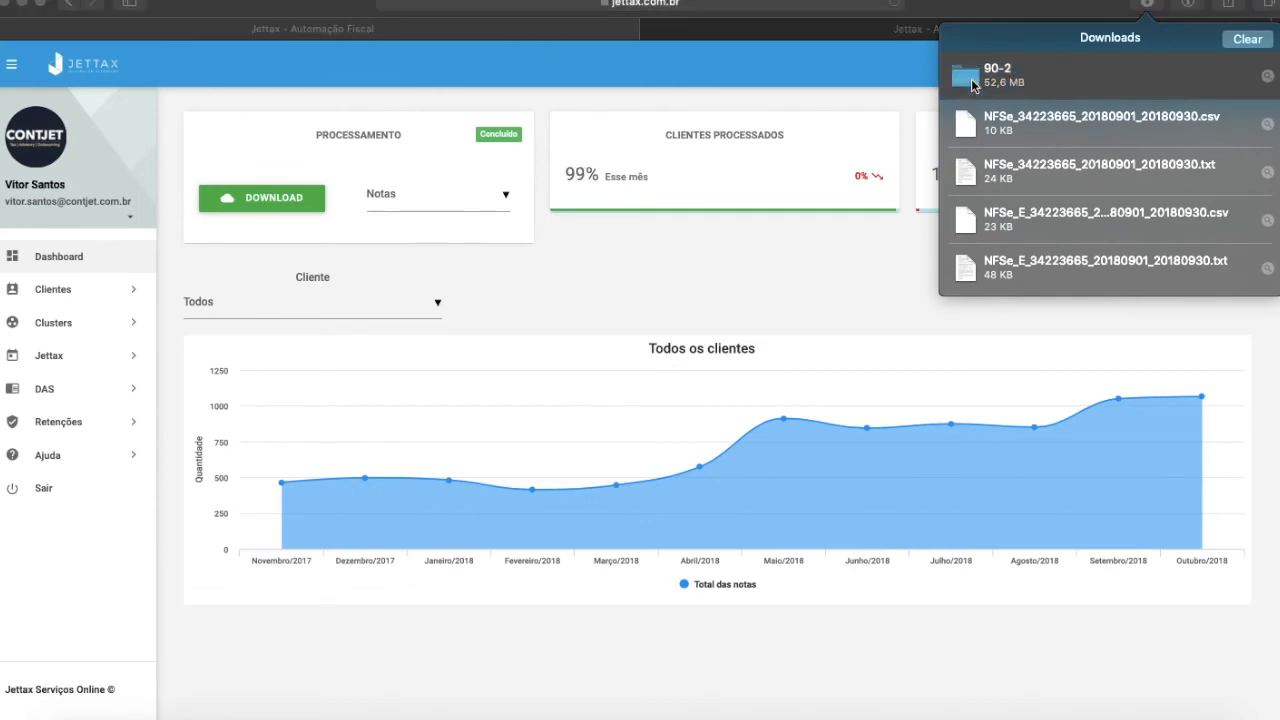
Move and enlarge the folder window, and rearrange the client folders to fill its full width.
left_click_drag(773, 89, 471, 1)
left_click_drag(680, 377, 1257, 697)
right_click(877, 420)
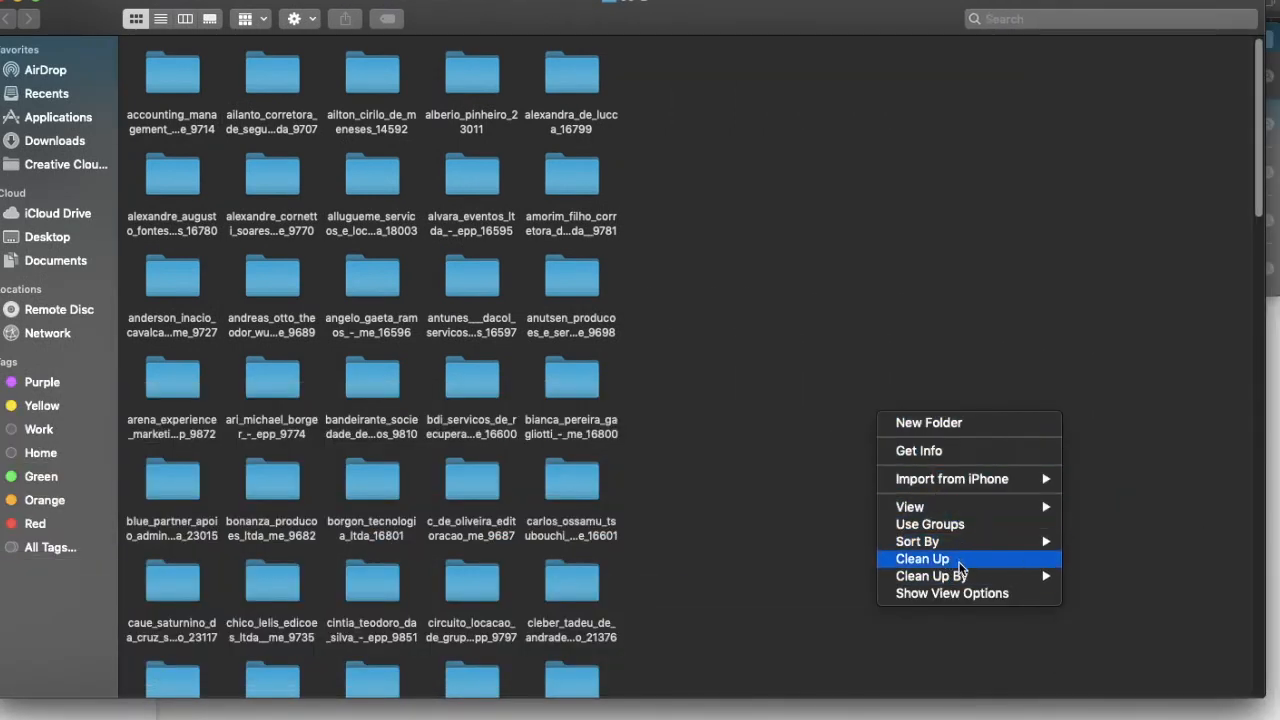
mouse_move(963, 550)
left_click(1100, 596)
scroll(816, 351, "up", 2)
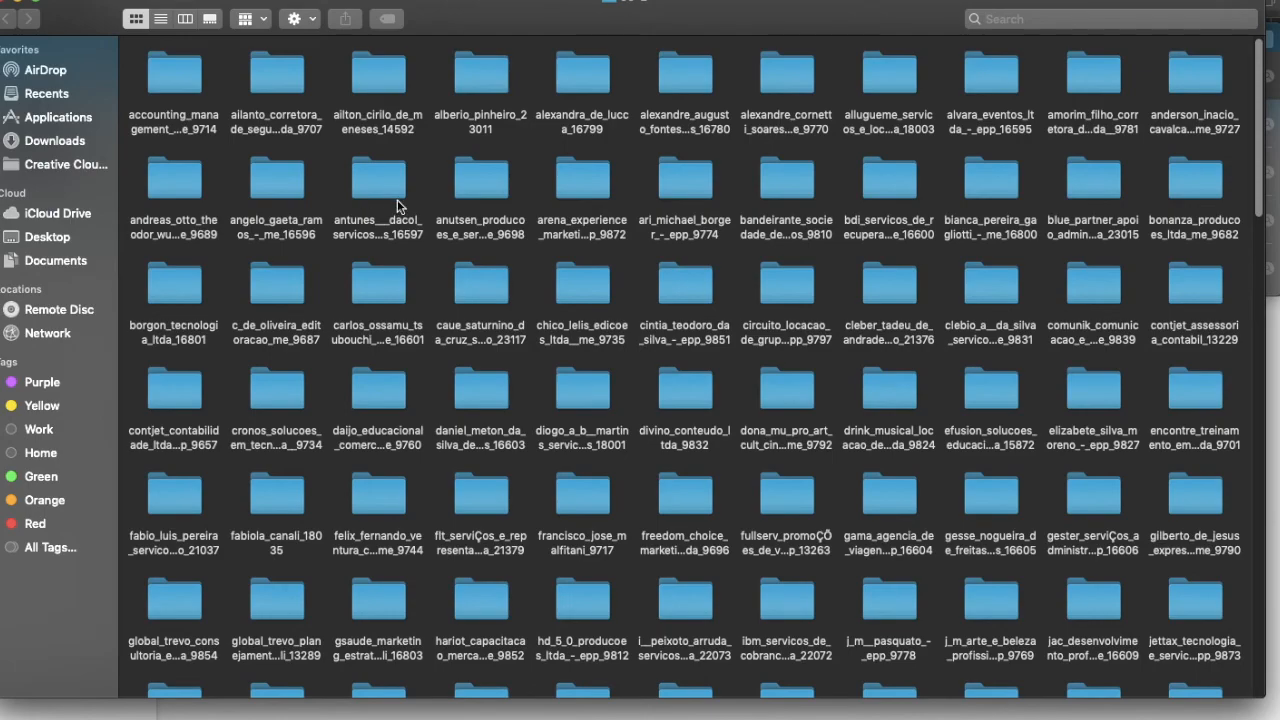
Browse the list of client folders, including those starting with P and W, through to the end.
scroll(397, 205, "down", 10)
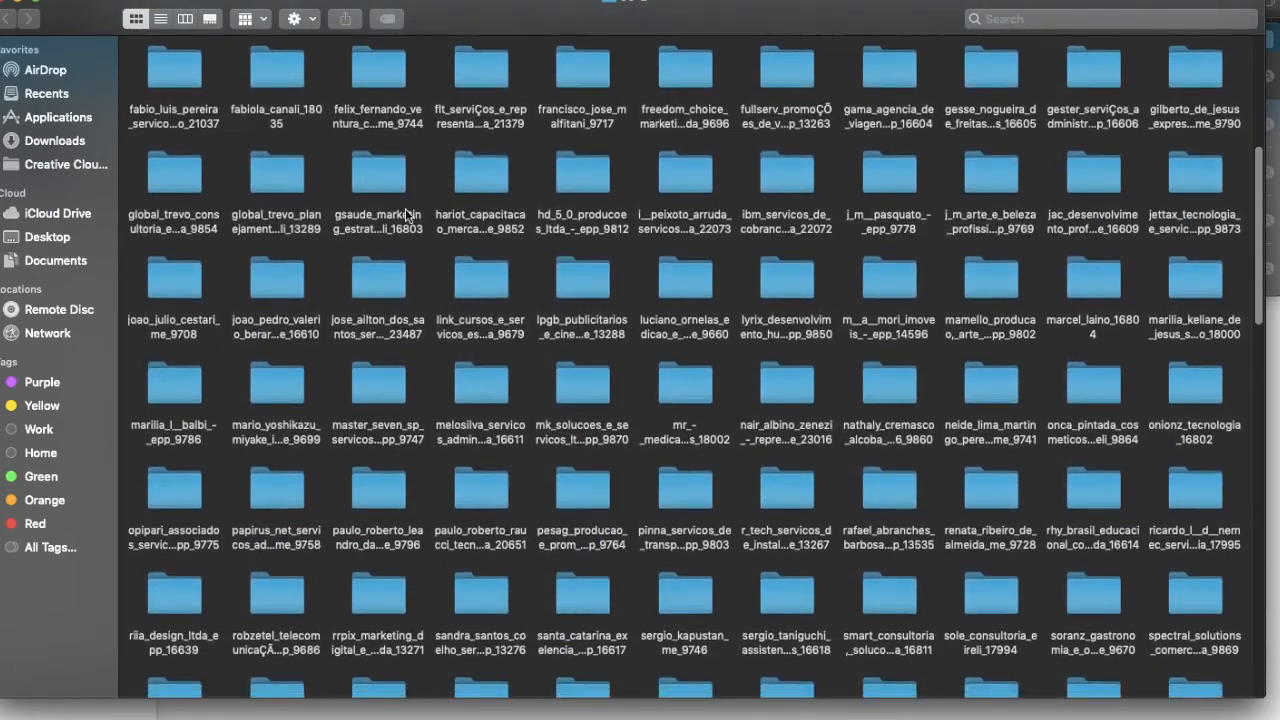
scroll(440, 240, "up", 6)
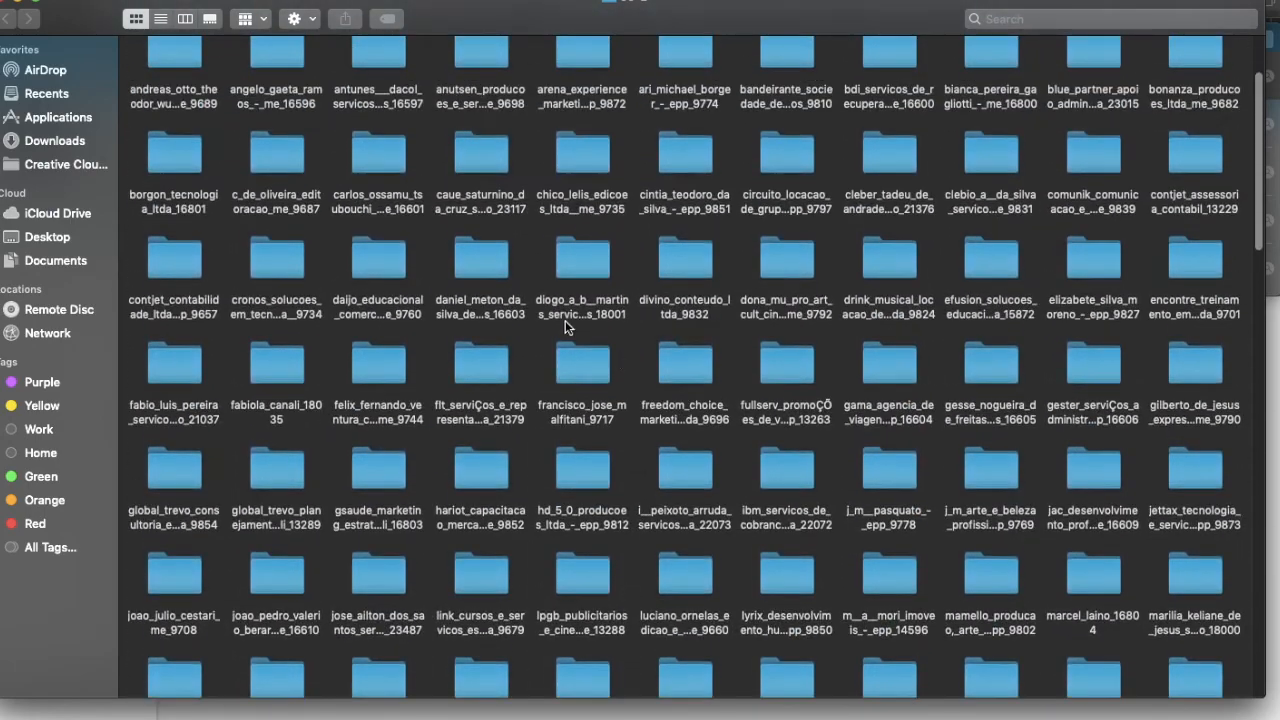
left_click(482, 166)
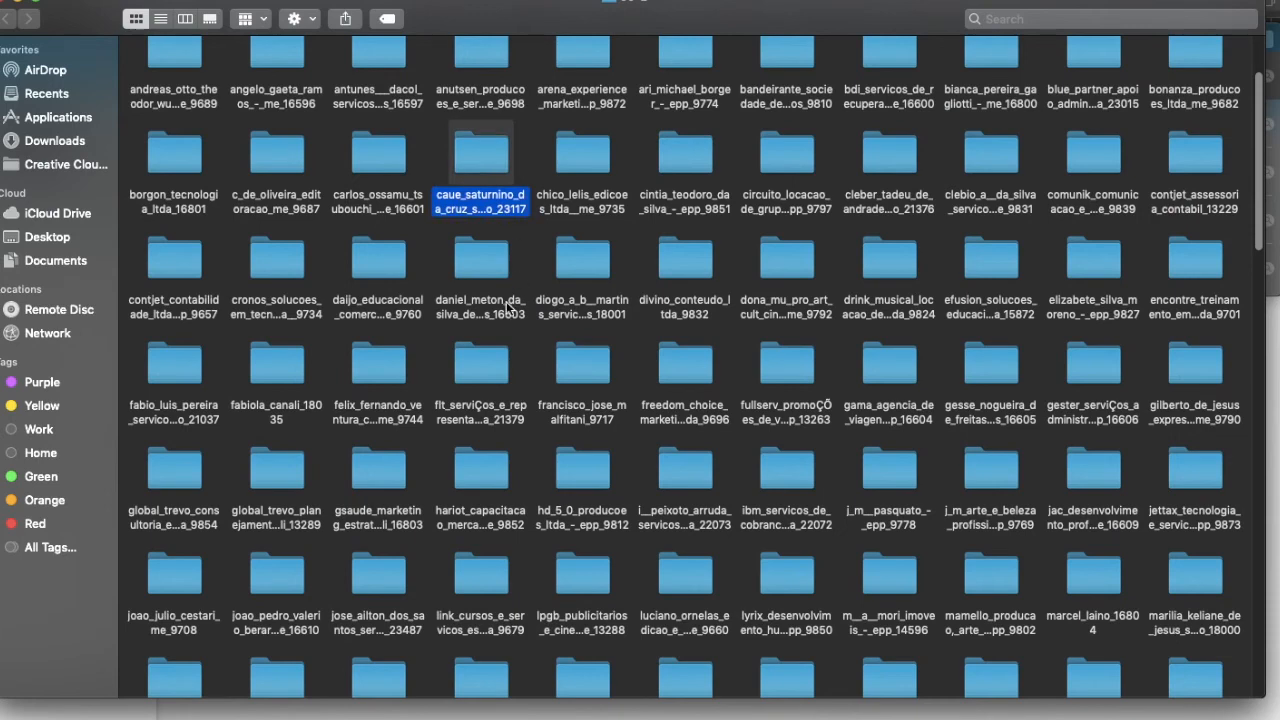
key("p")
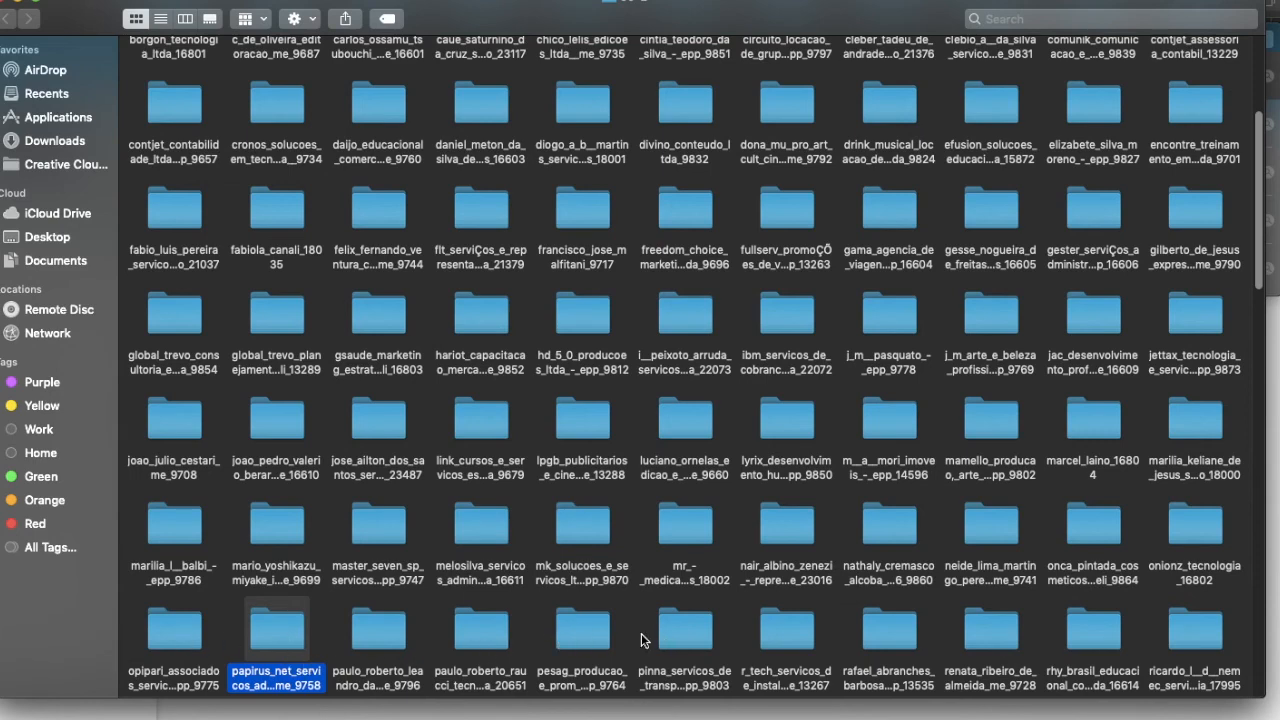
scroll(512, 615, "up", 1)
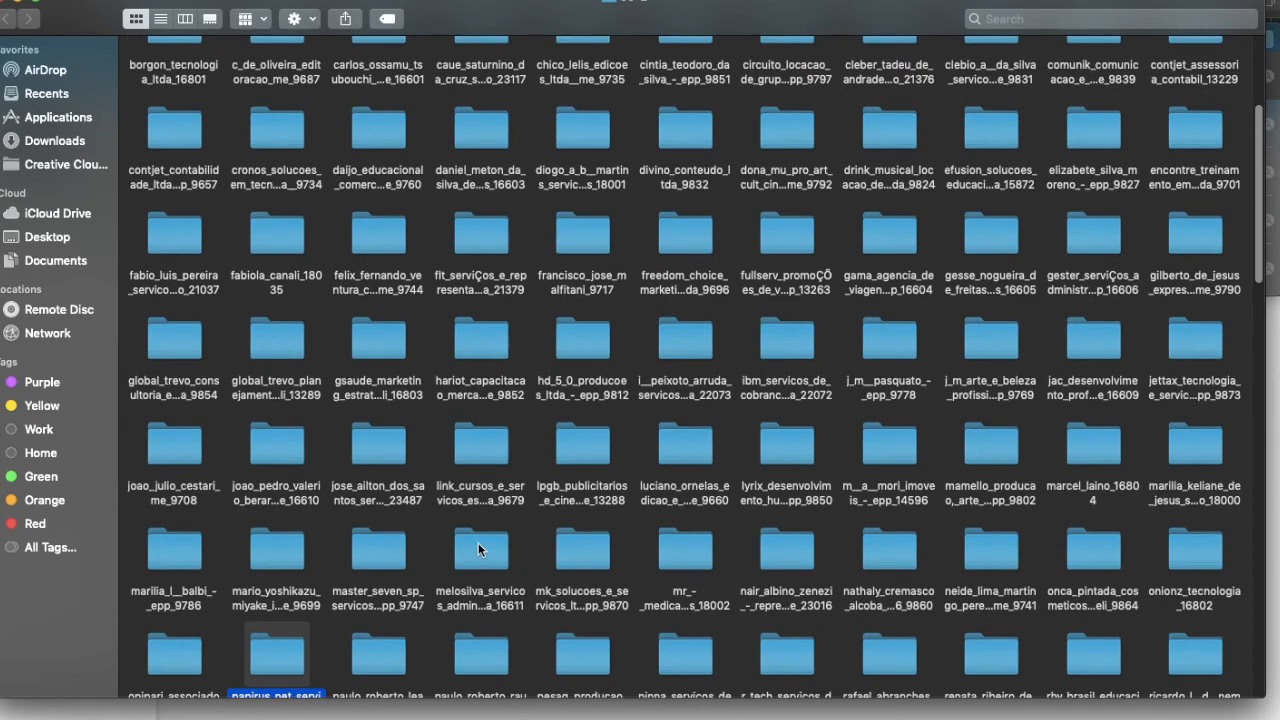
scroll(200, 178, "up", 5)
left_click(193, 182)
key("w")
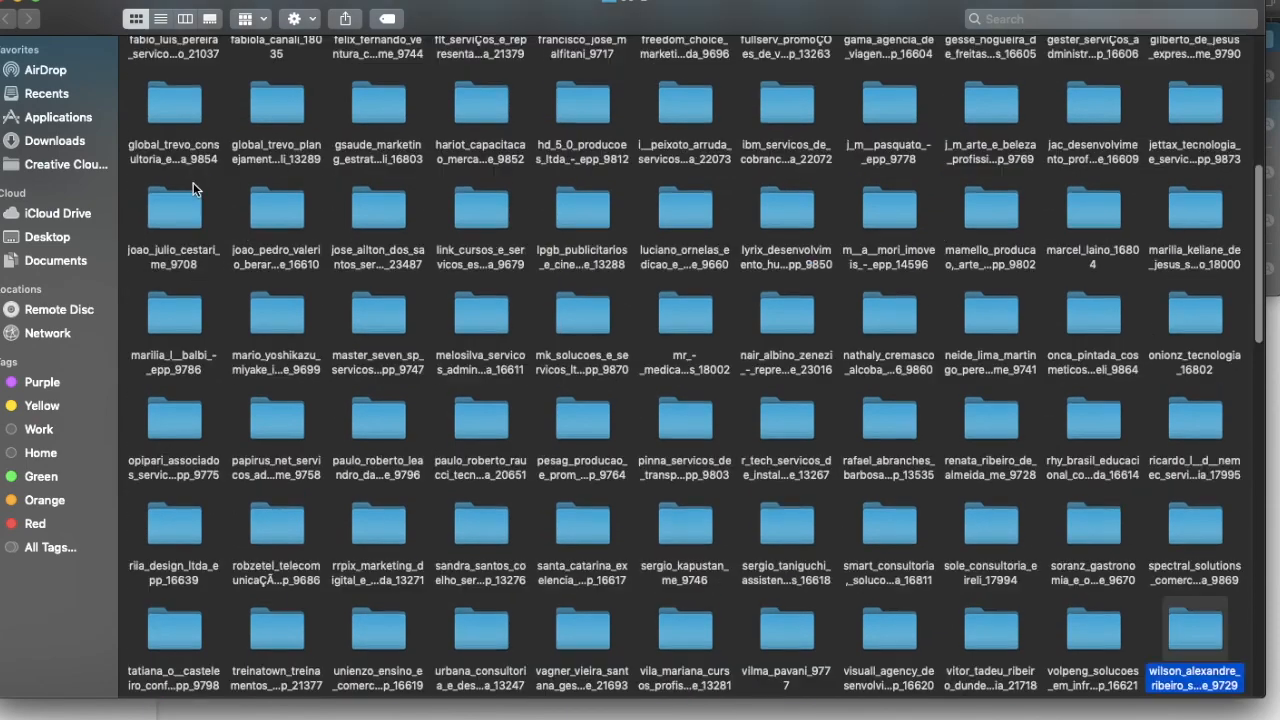
scroll(1014, 535, "down", 5)
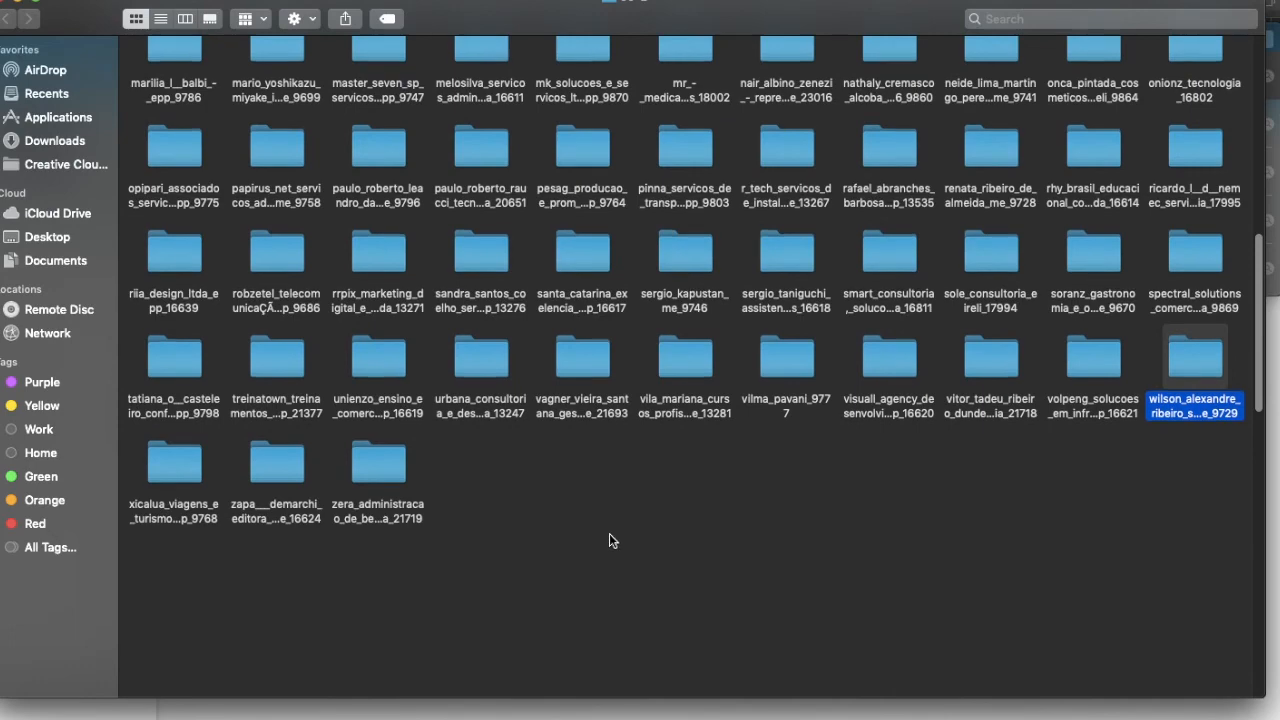
scroll(609, 533, "up", 15)
scroll(609, 532, "up", 1)
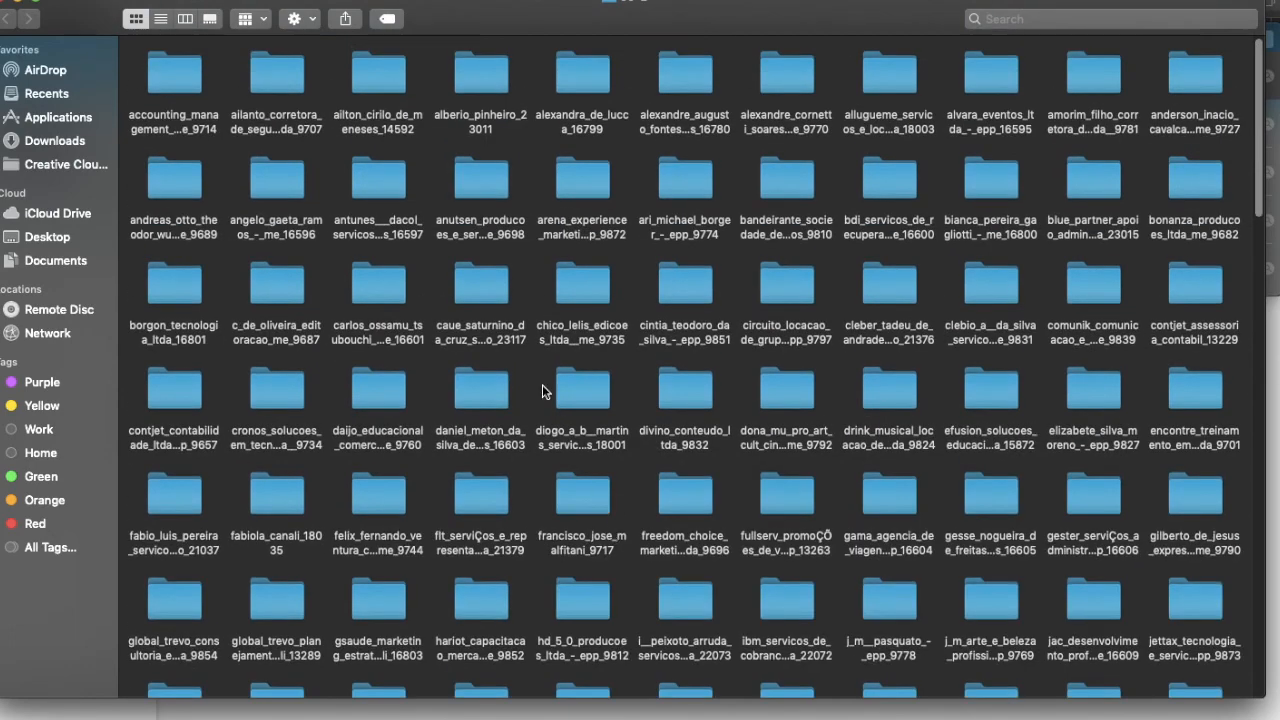
Look into the notas subfolder of the opipari_associados client folder and return to the client folder list.
left_click(375, 285)
key("p")
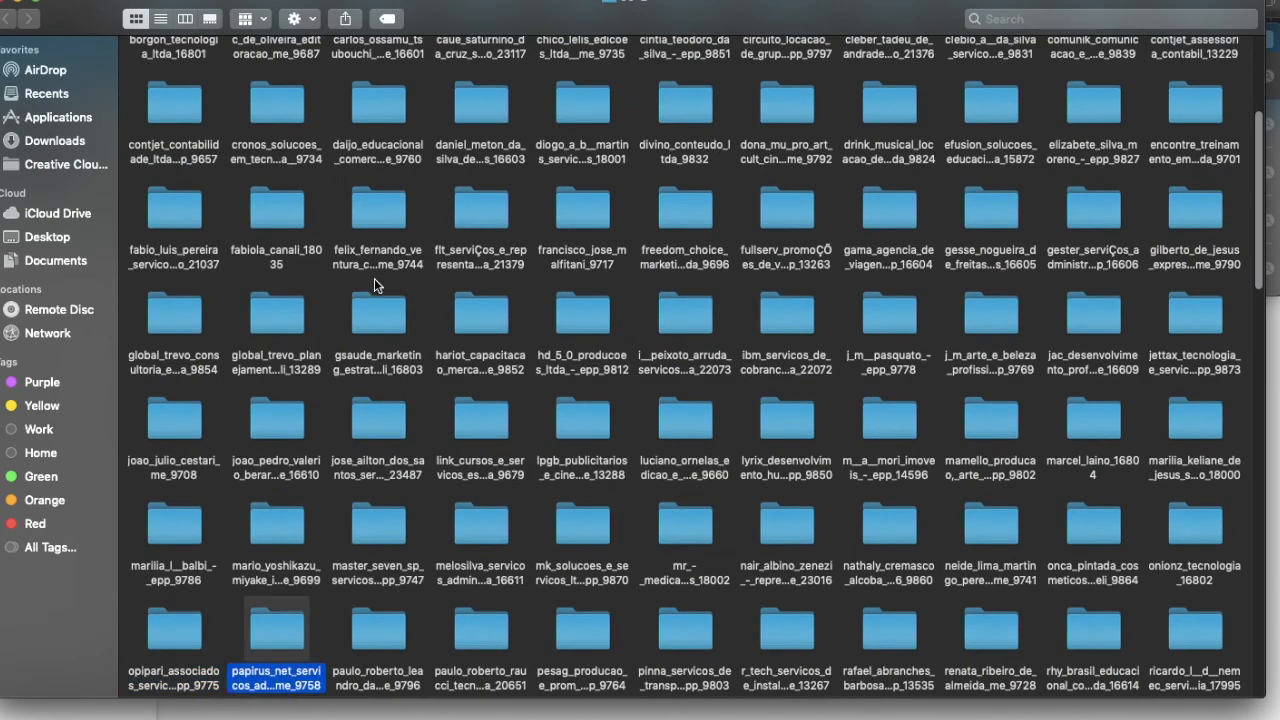
double_click(166, 618)
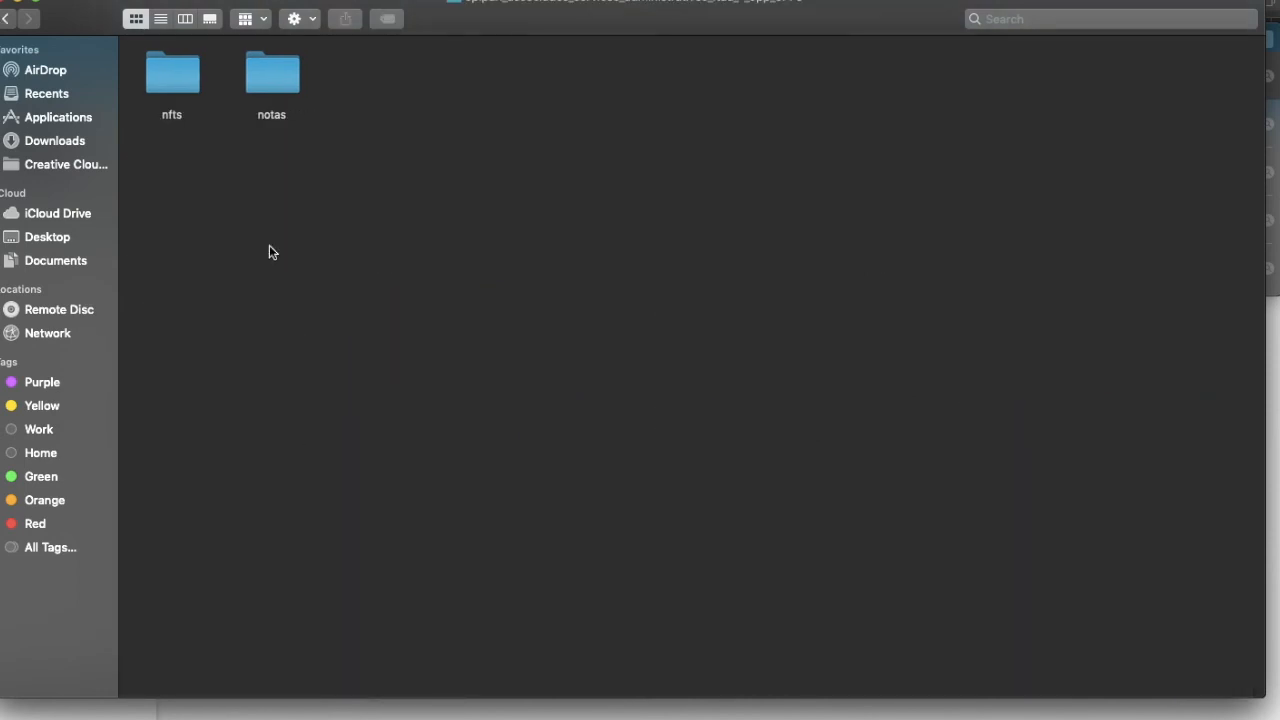
left_click(291, 77)
double_click(291, 75)
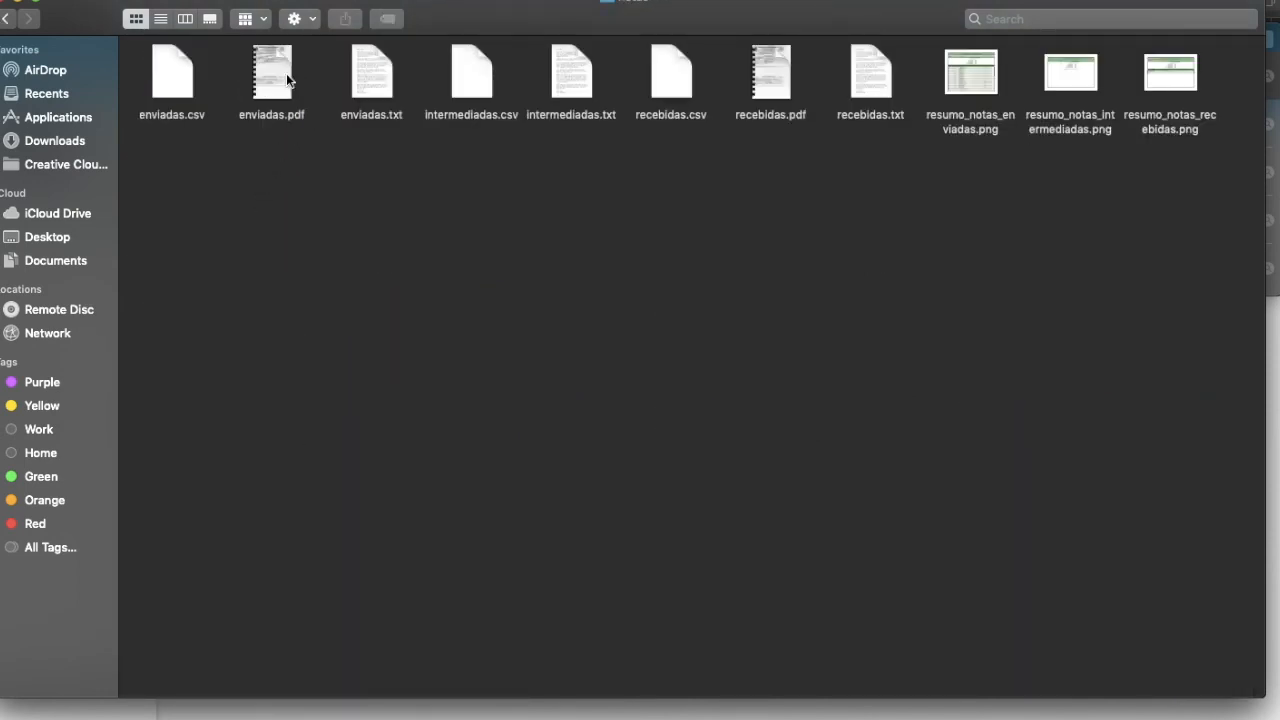
left_click(4, 18)
left_click(4, 18)
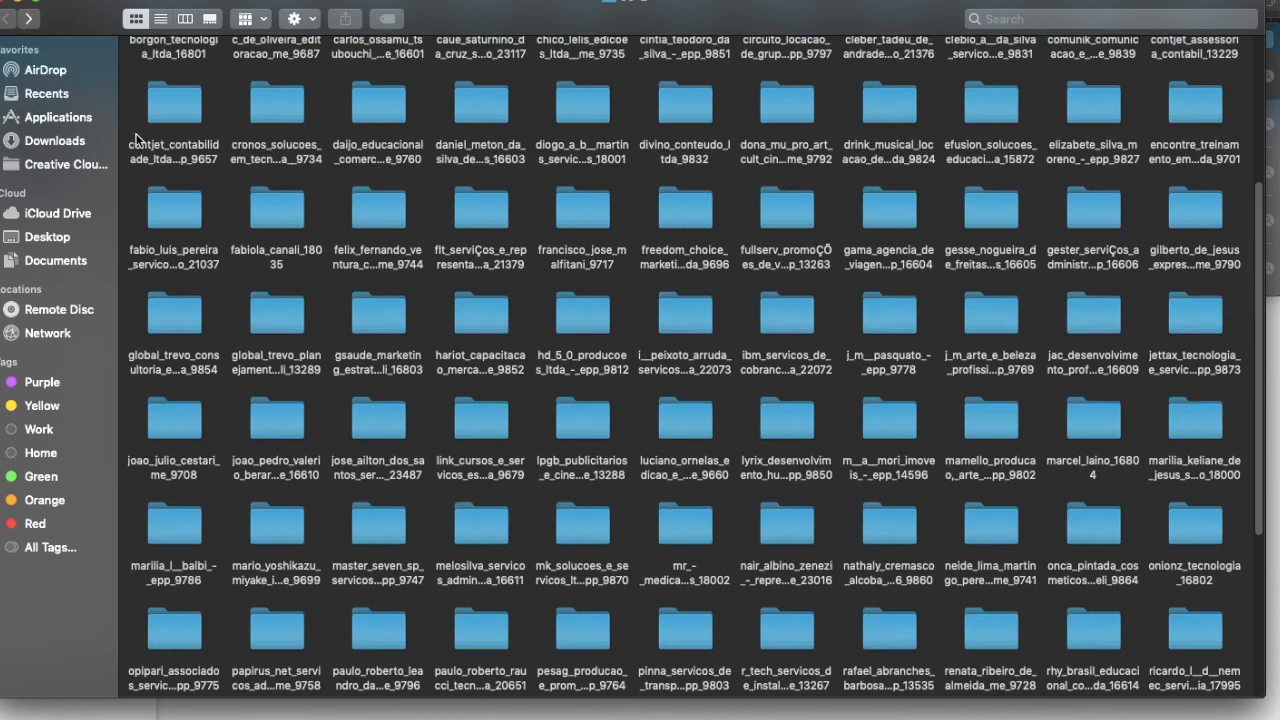
Reopen the opipari_associados client folder and enter its notas subfolder.
double_click(172, 632)
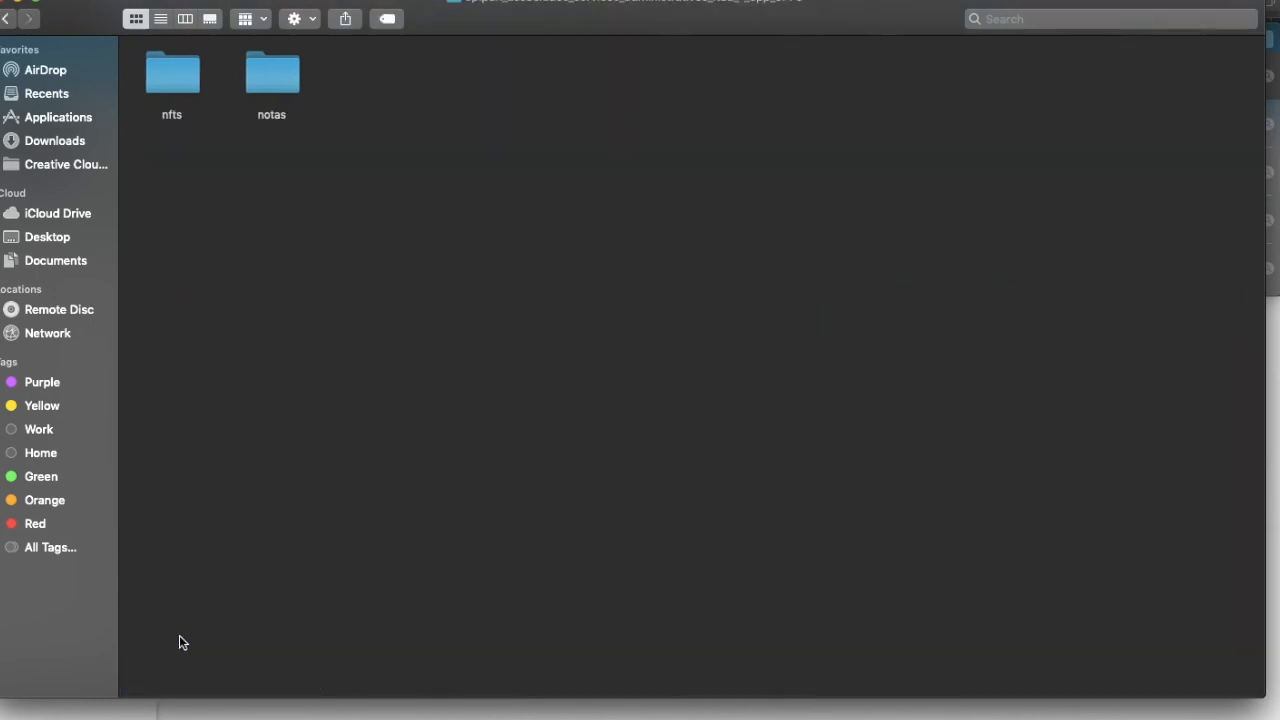
left_click(180, 127)
left_click(268, 90)
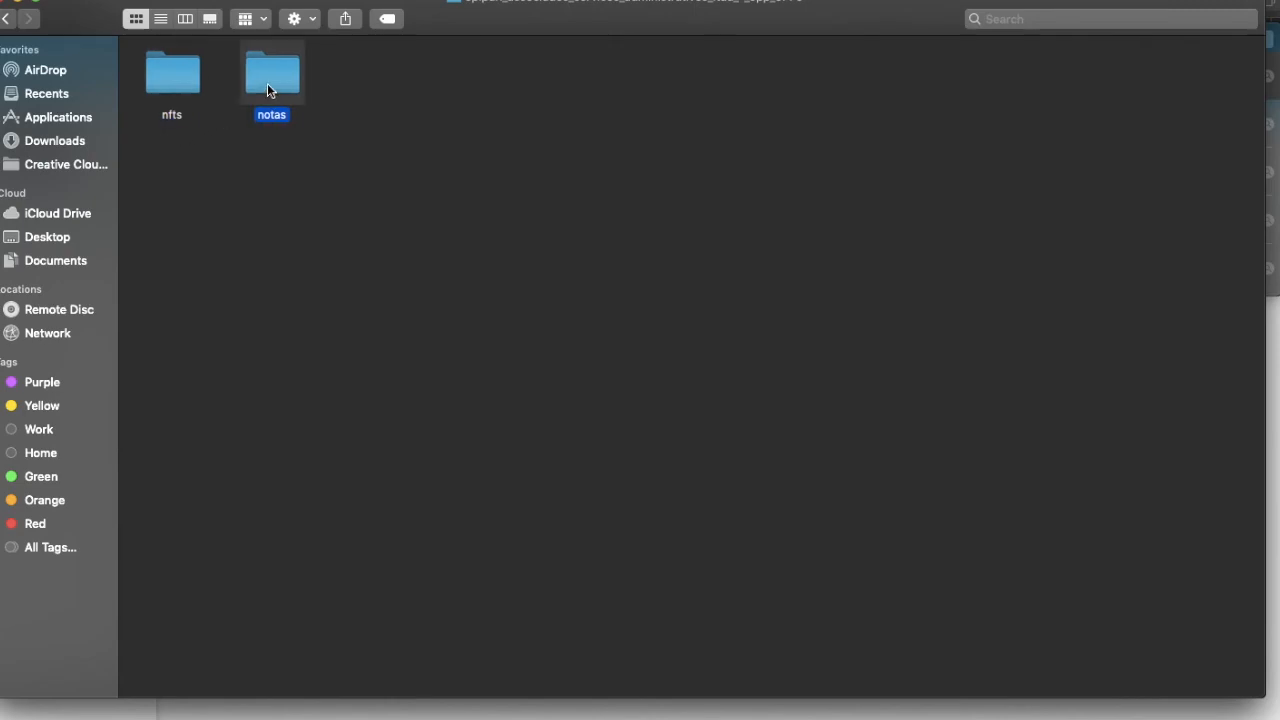
double_click(285, 71)
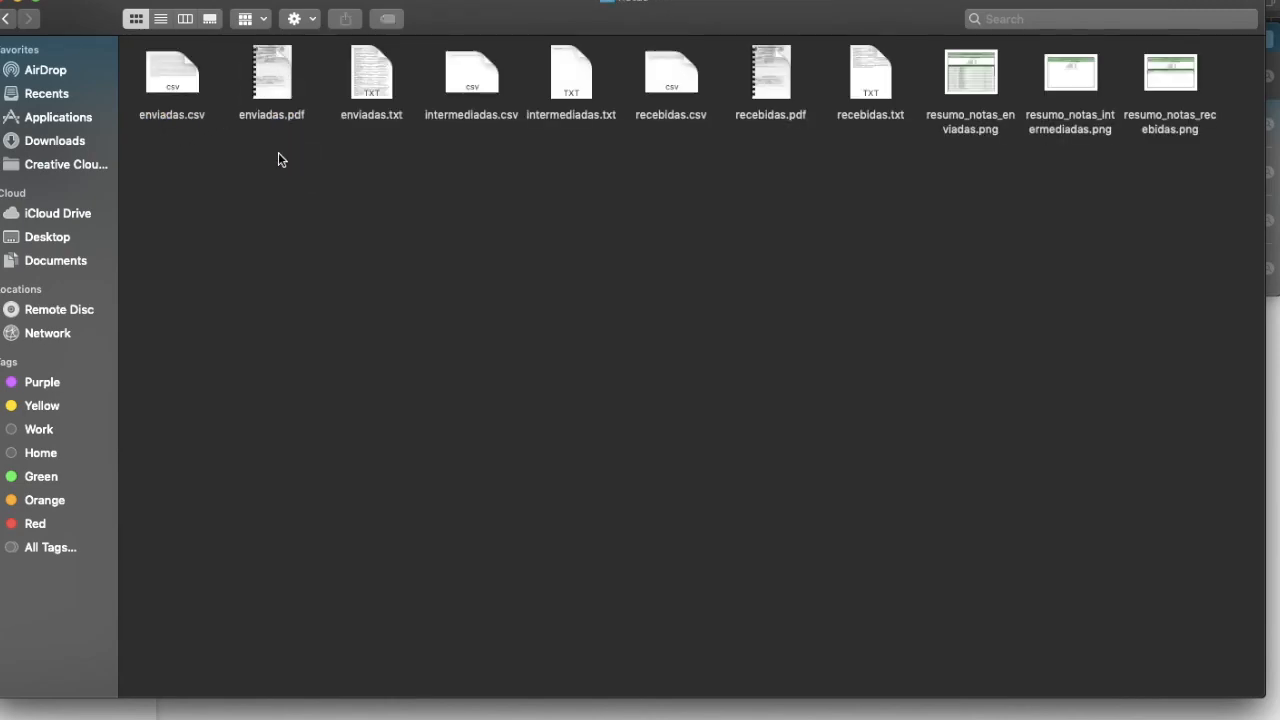
Review the invoices in enviadas.pdf and the contents of enviadas.txt, closing each file after viewing.
left_click(270, 62)
double_click(270, 62)
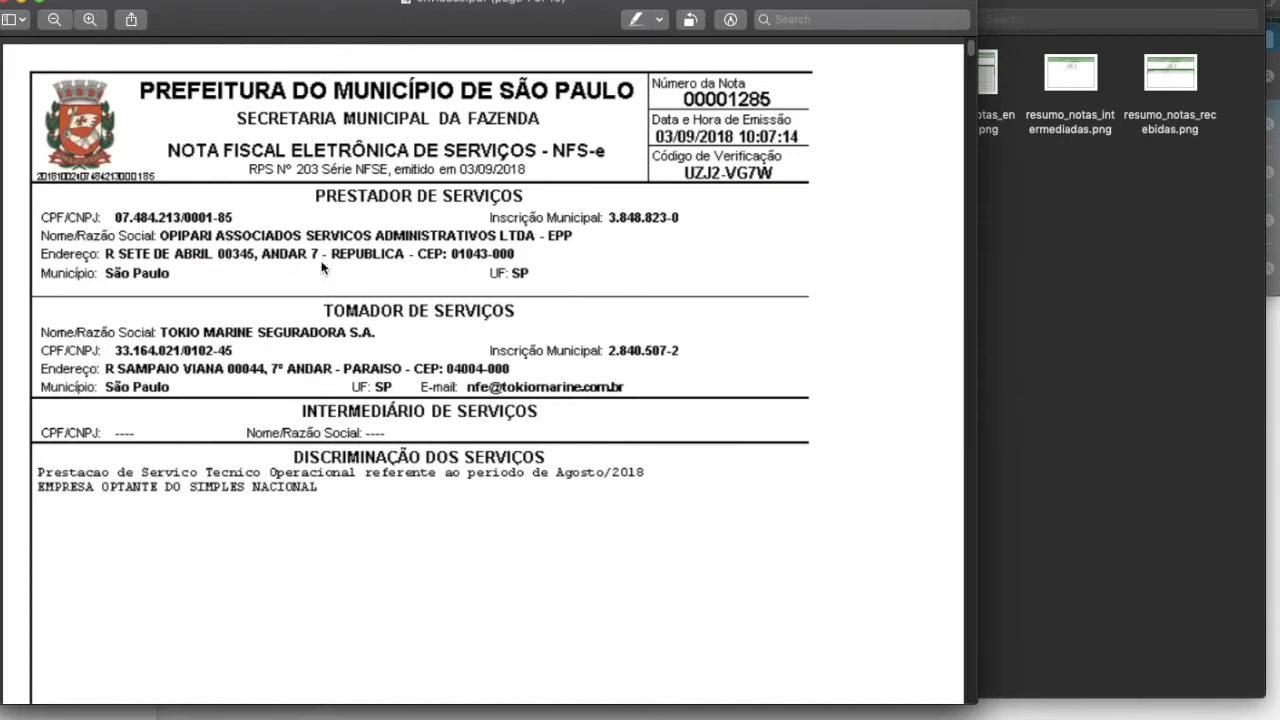
scroll(325, 280, "down", 10)
scroll(486, 100, "down", 20)
scroll(489, 155, "down", 20)
scroll(491, 141, "down", 15)
left_click(7, 2)
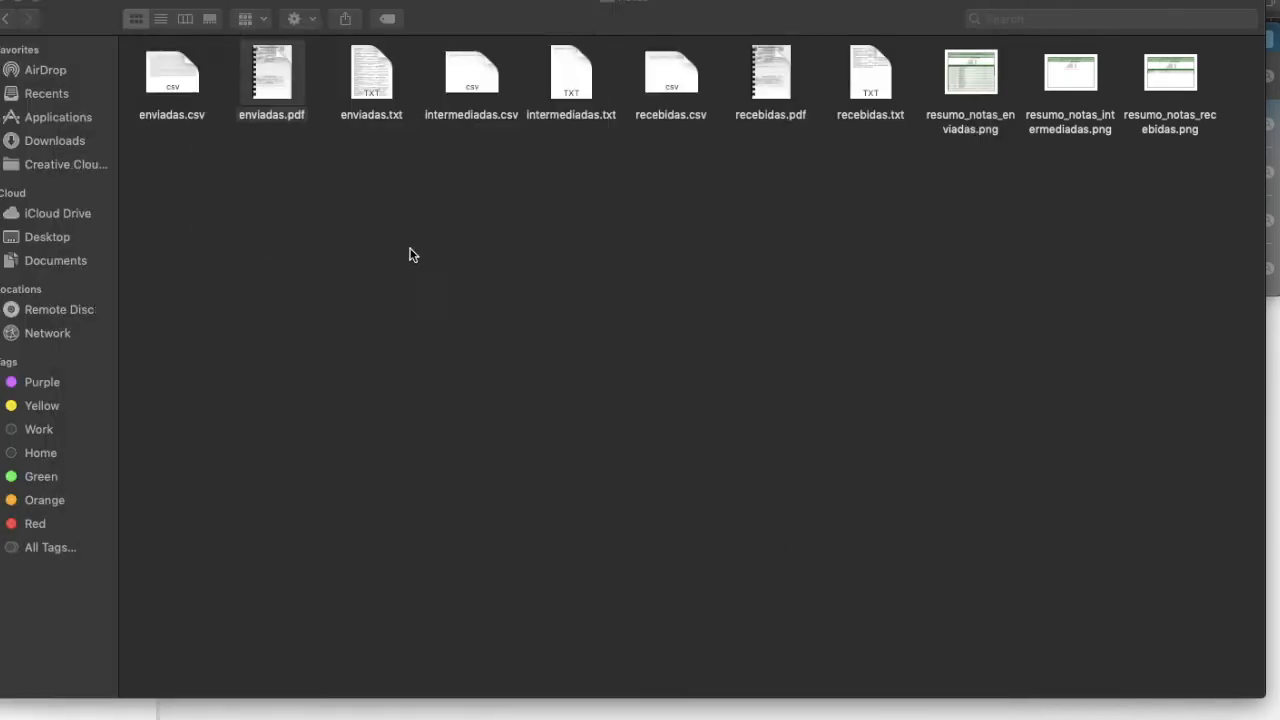
double_click(366, 82)
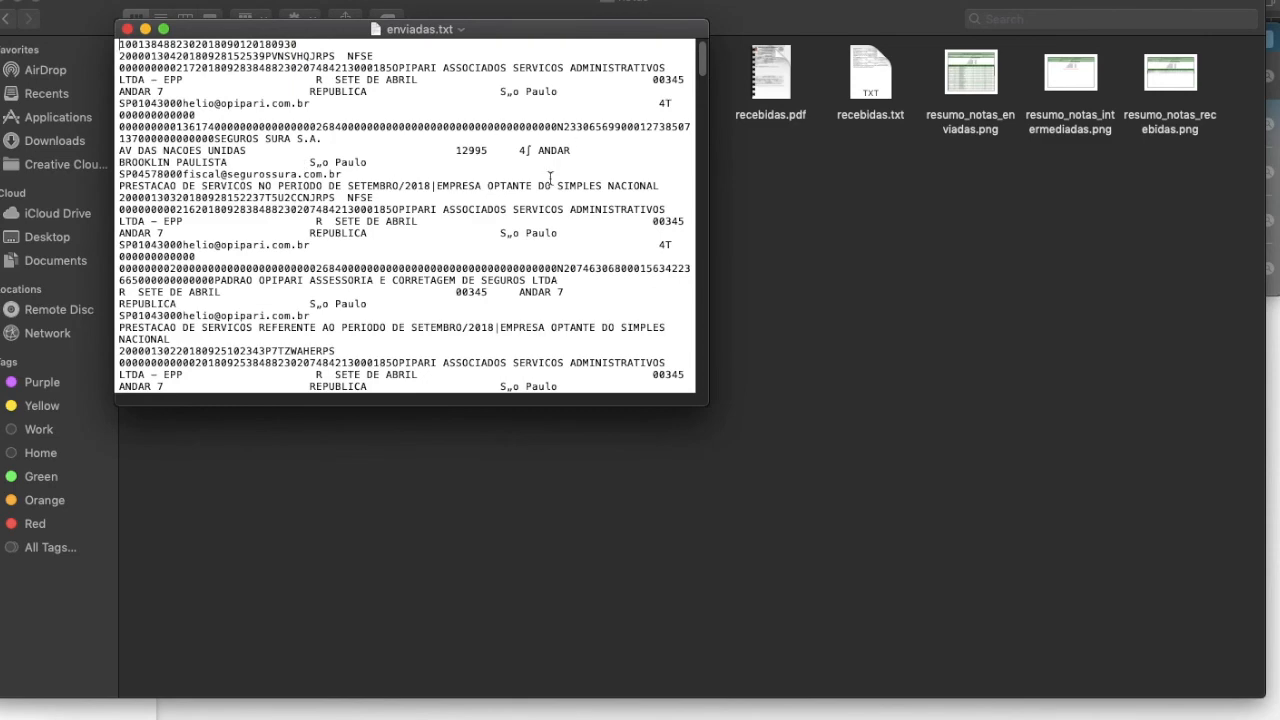
left_click(127, 29)
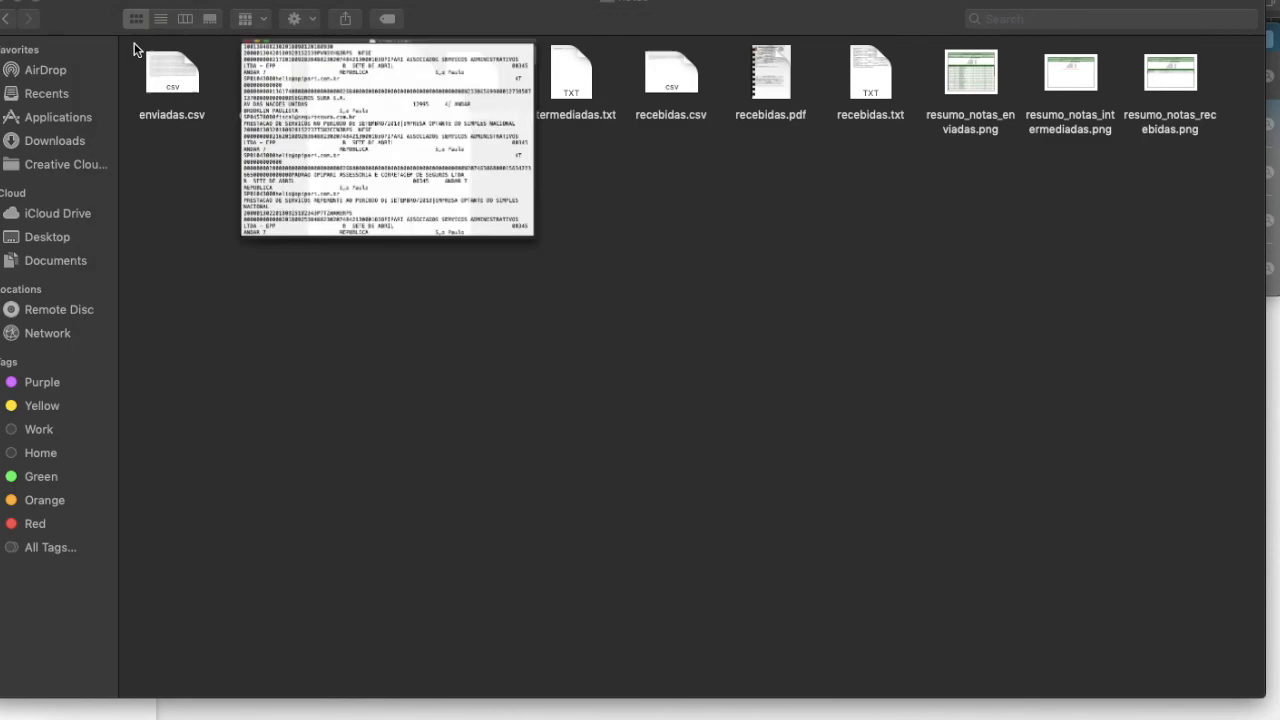
Open enviadas.csv in Microsoft Excel.
right_click(173, 77)
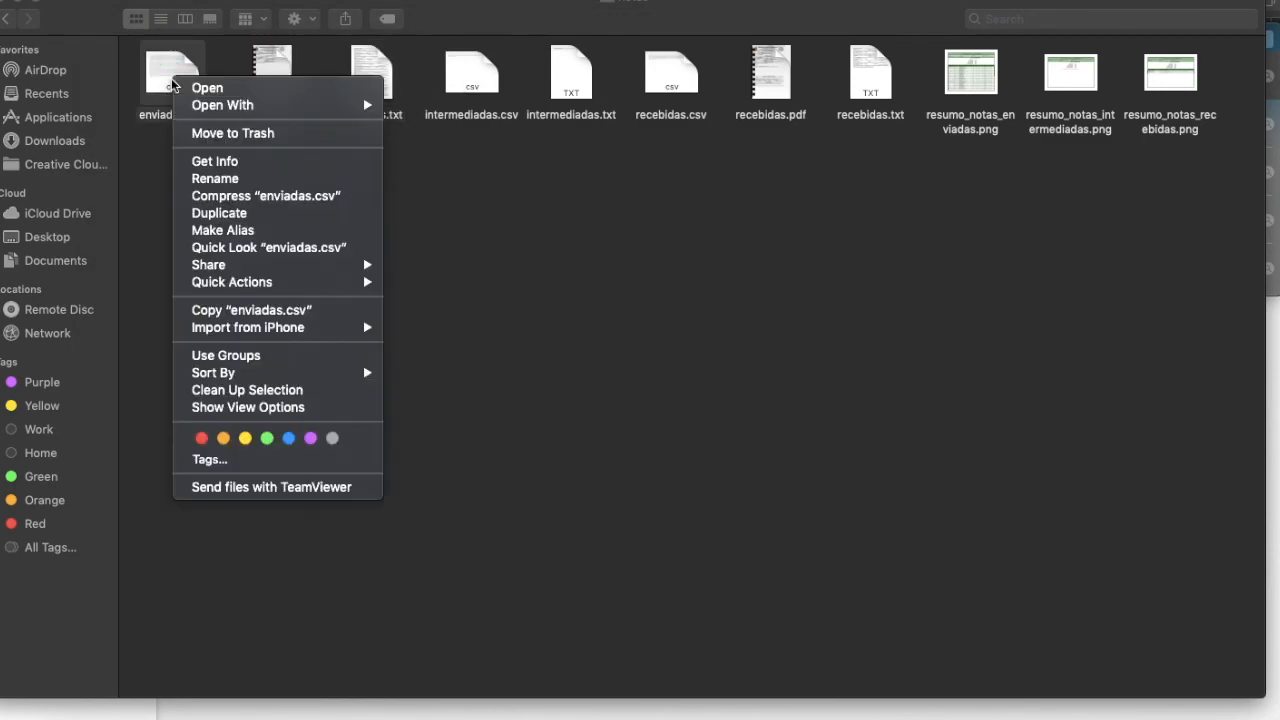
mouse_move(259, 110)
left_click(428, 137)
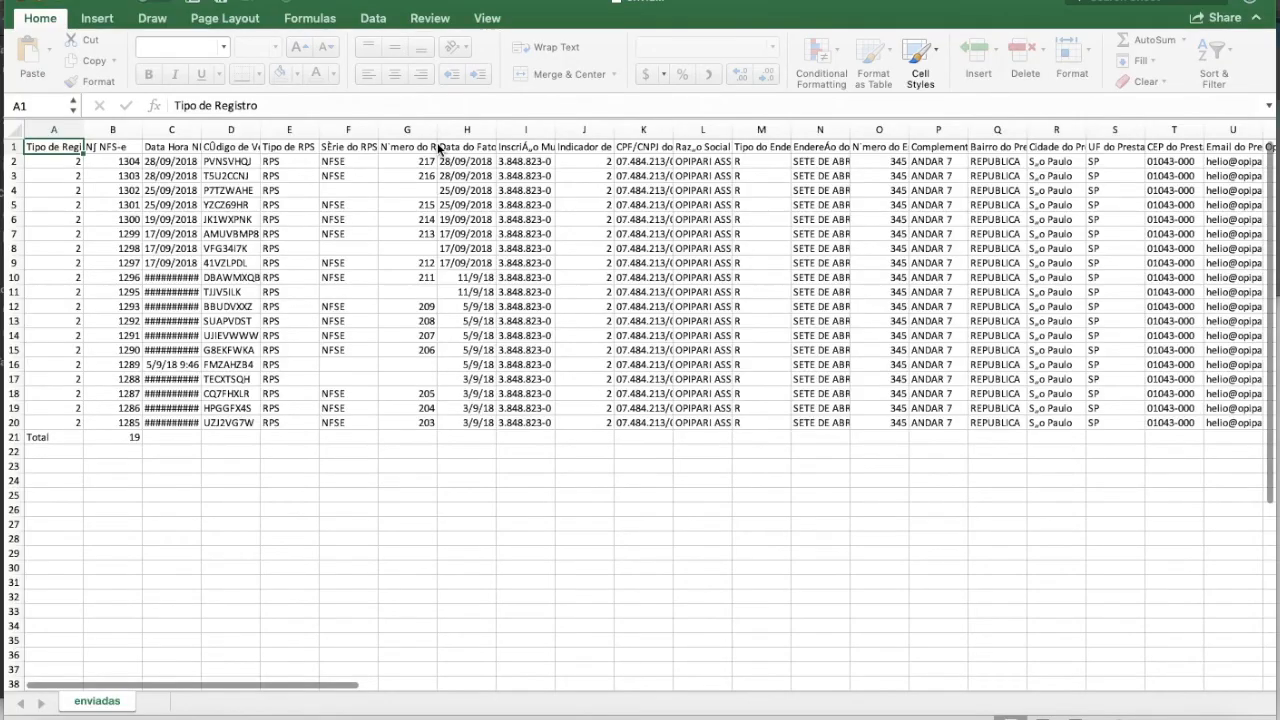
Look across the invoice columns of the enviadas.csv spreadsheet, including service values, and close the workbook.
scroll(797, 244, "right", 5)
scroll(797, 244, "left", 5)
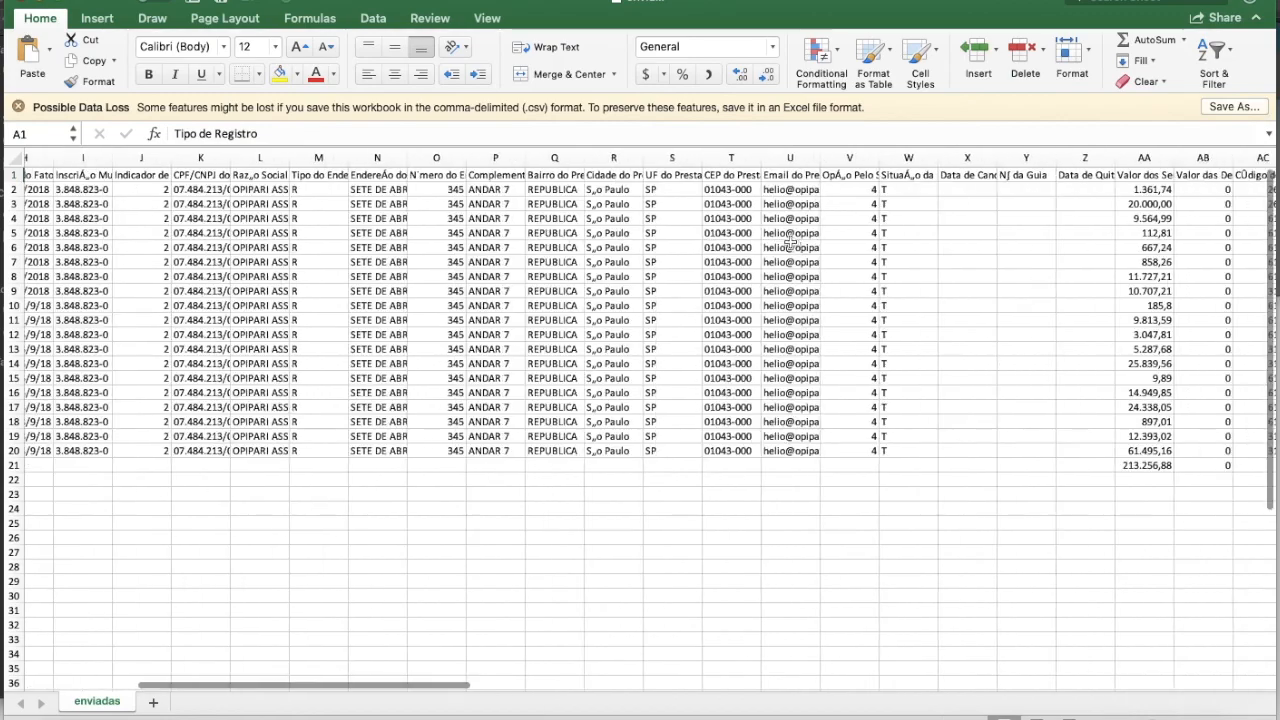
left_click(15, 6)
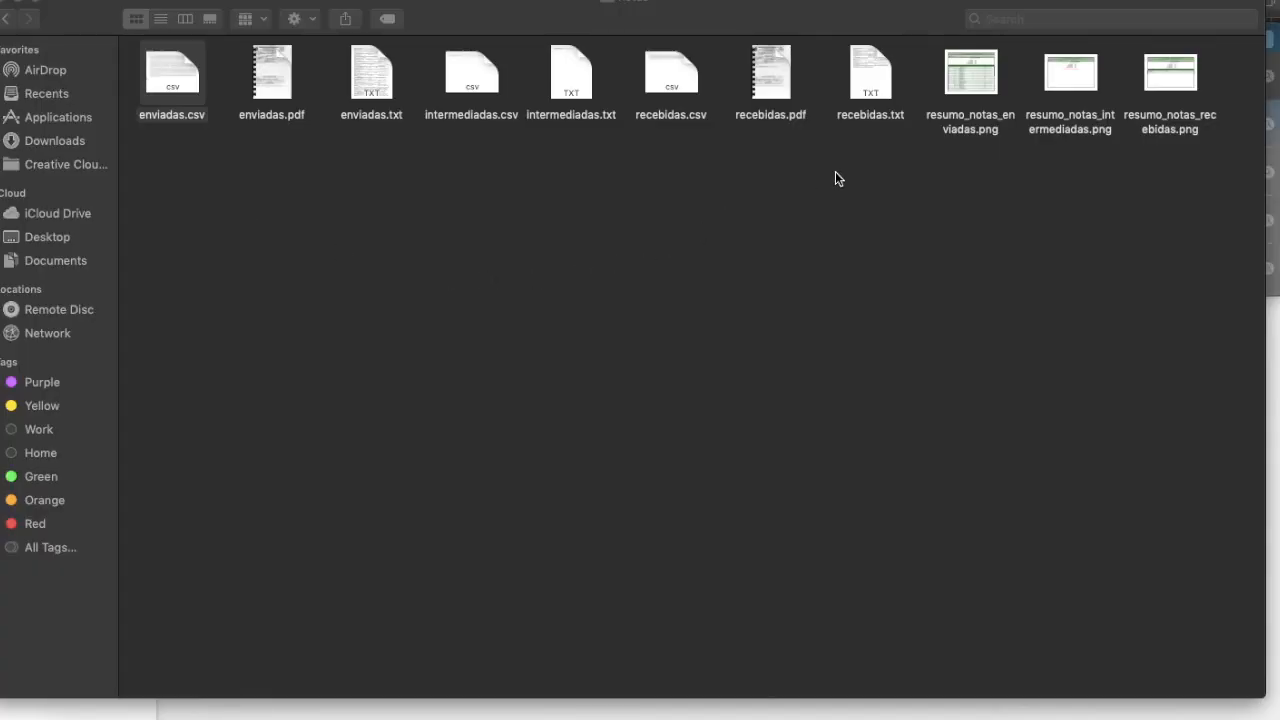
Open resumo_notas_enviadas.png, examine the query totals and issued invoice table up close, and close the image.
right_click(971, 76)
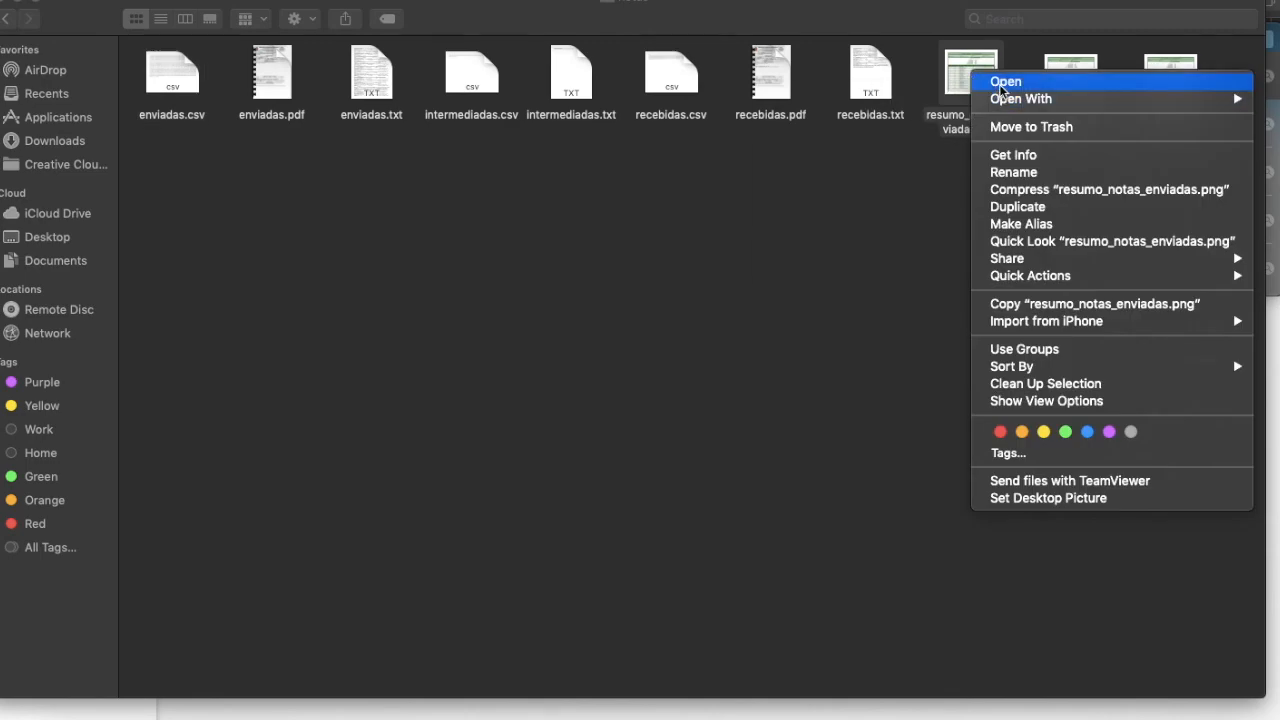
left_click(999, 84)
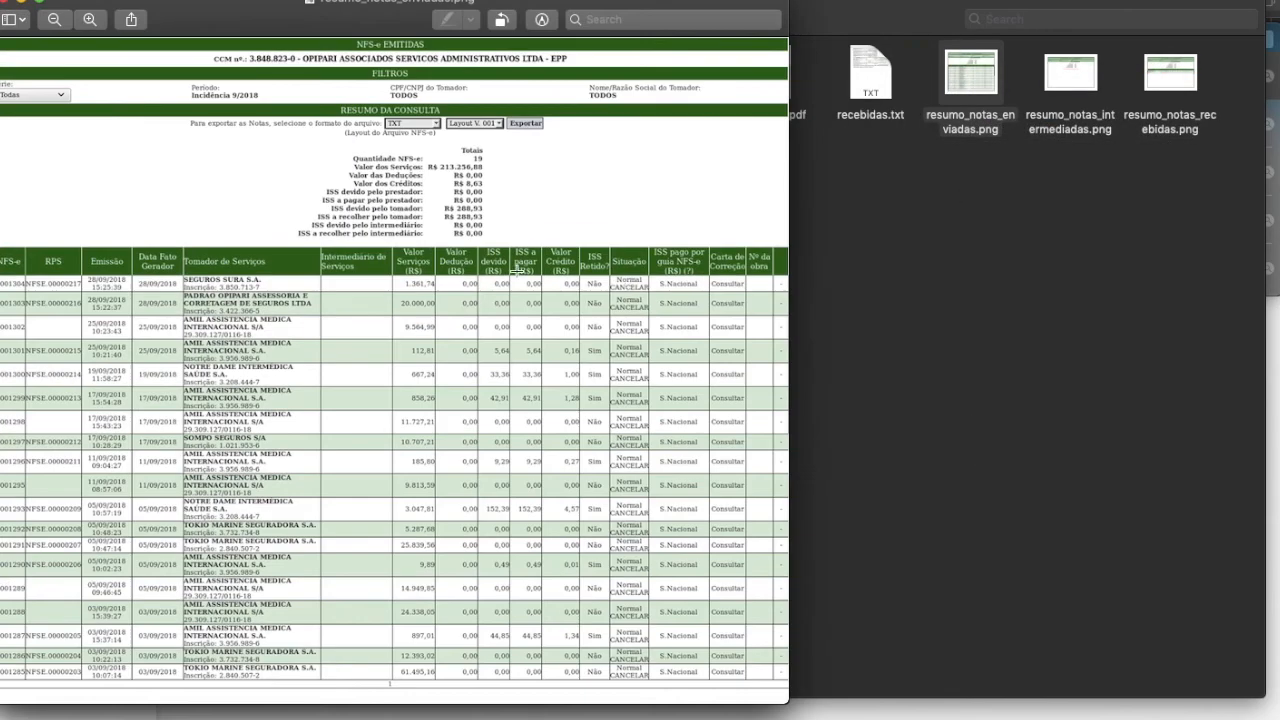
scroll(517, 270, "up", 5)
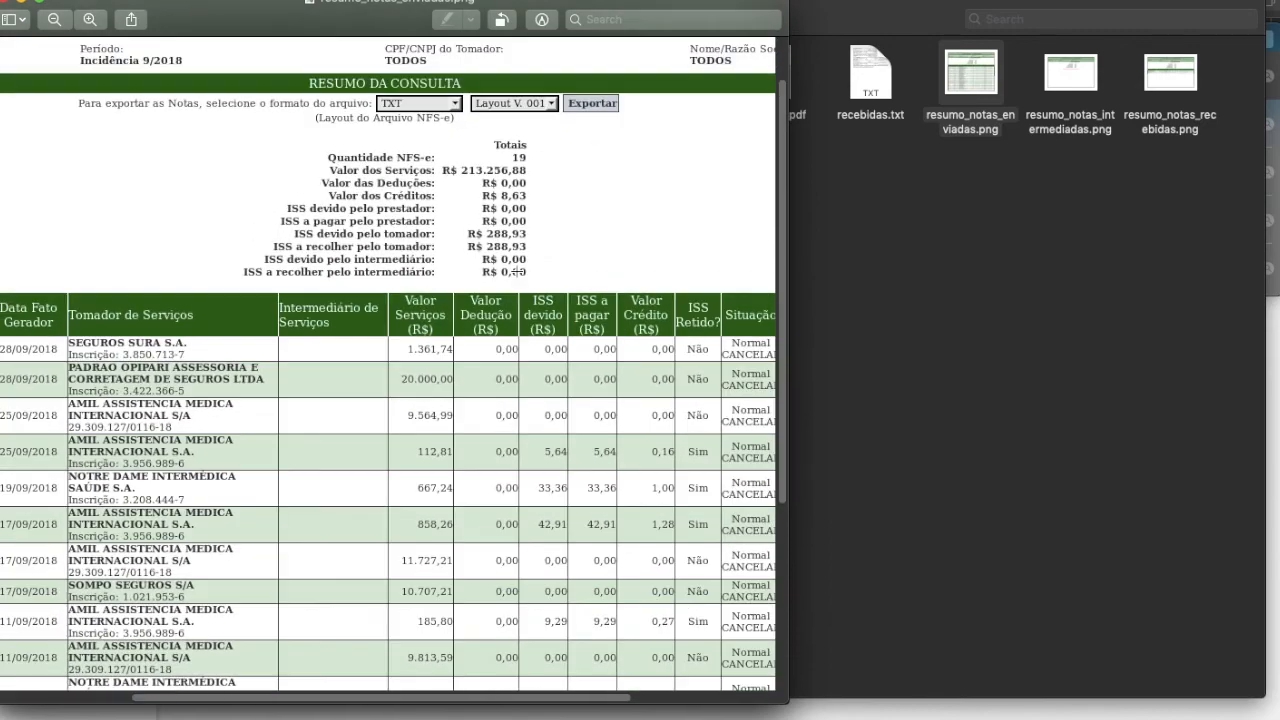
scroll(517, 270, "up", 1)
scroll(517, 270, "left", 1)
left_click(531, 175)
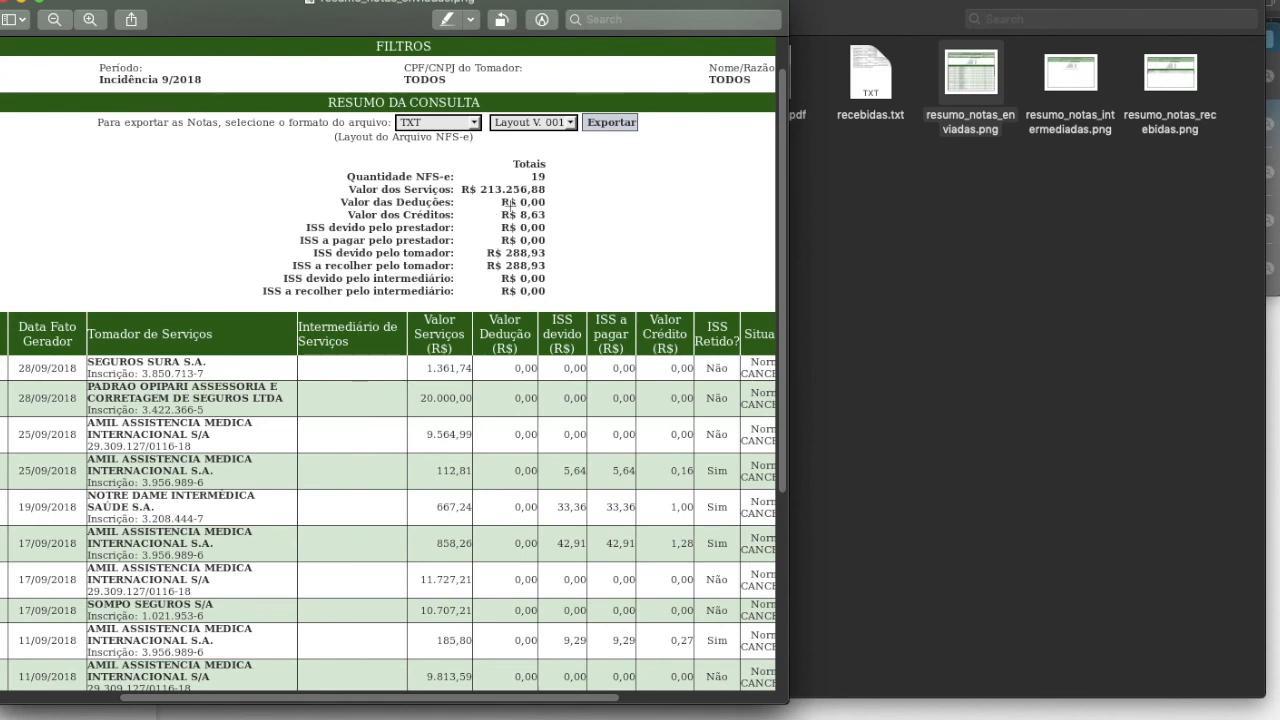
scroll(408, 240, "left", 2)
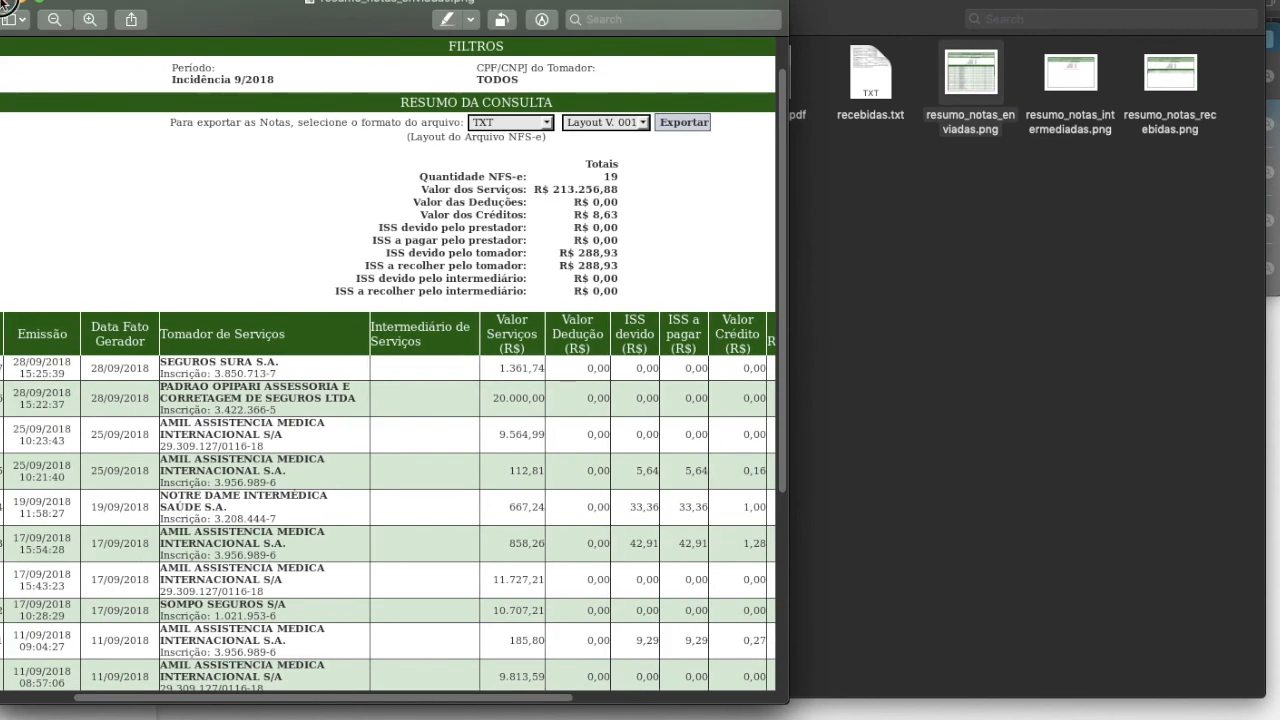
left_click(4, 3)
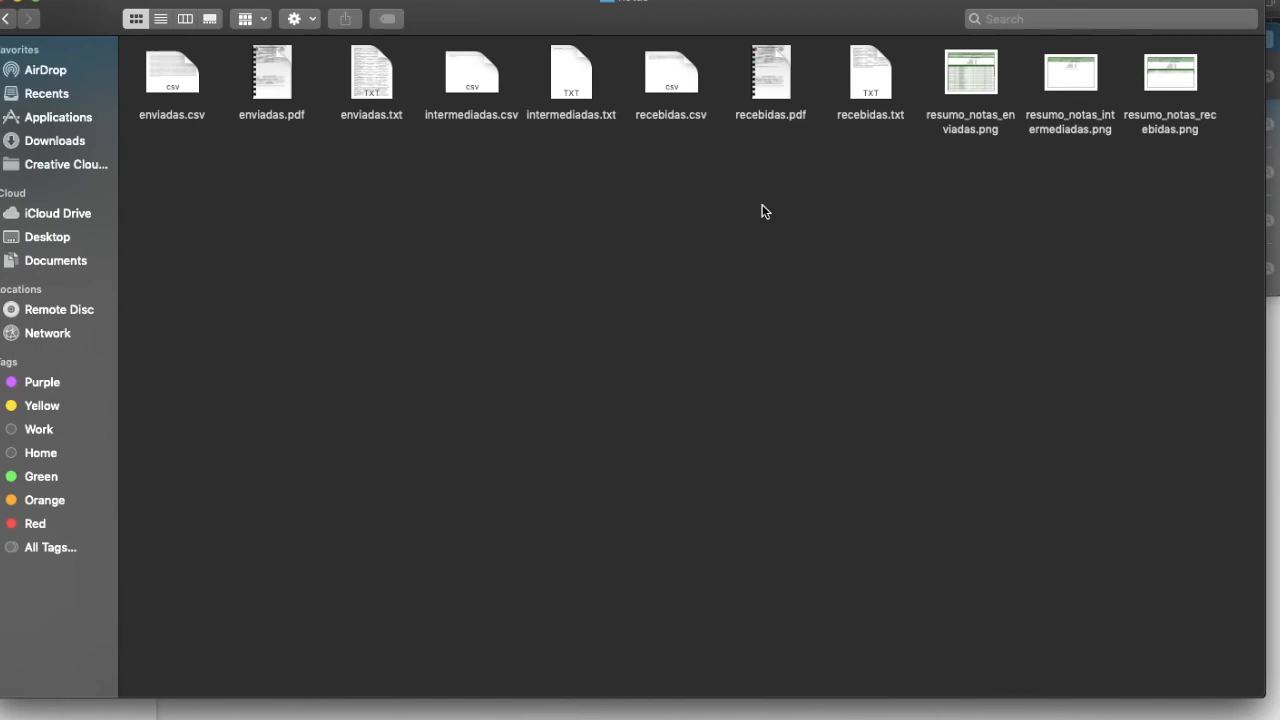
Open recebidas.pdf, review its received invoices through to the last page, and close the document.
double_click(772, 70)
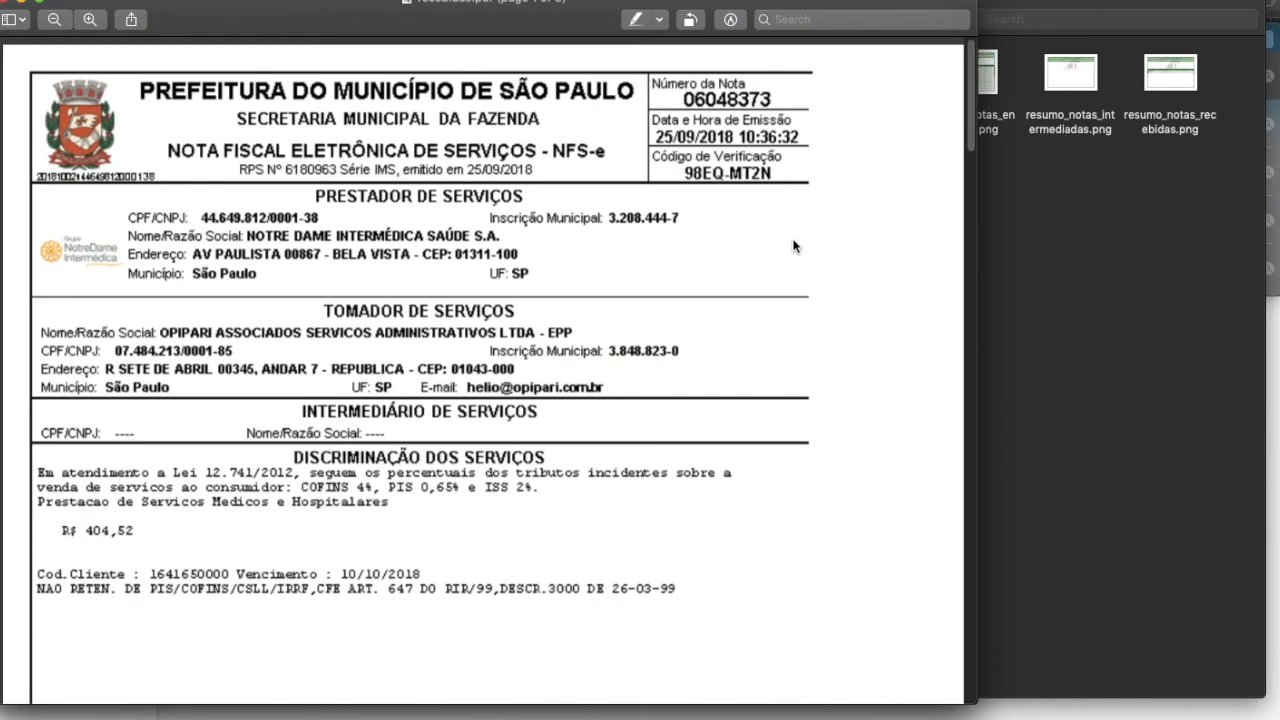
scroll(538, 197, "down", 15)
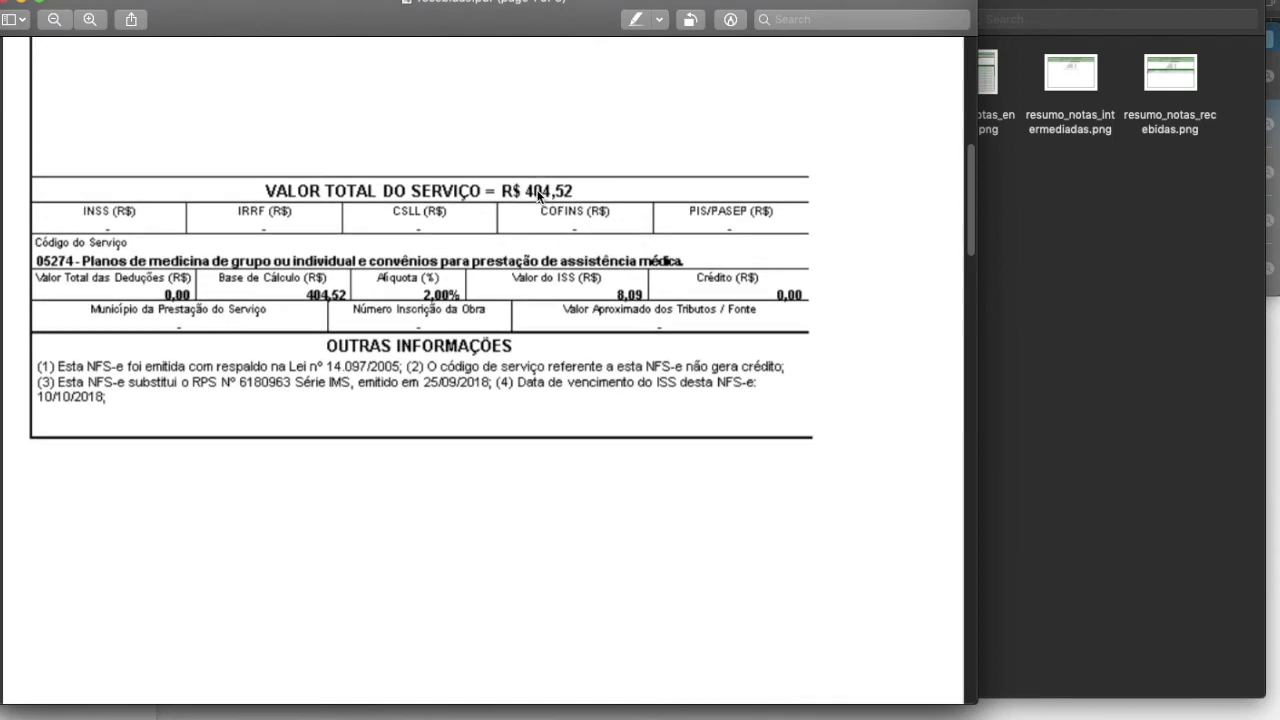
scroll(538, 197, "down", 15)
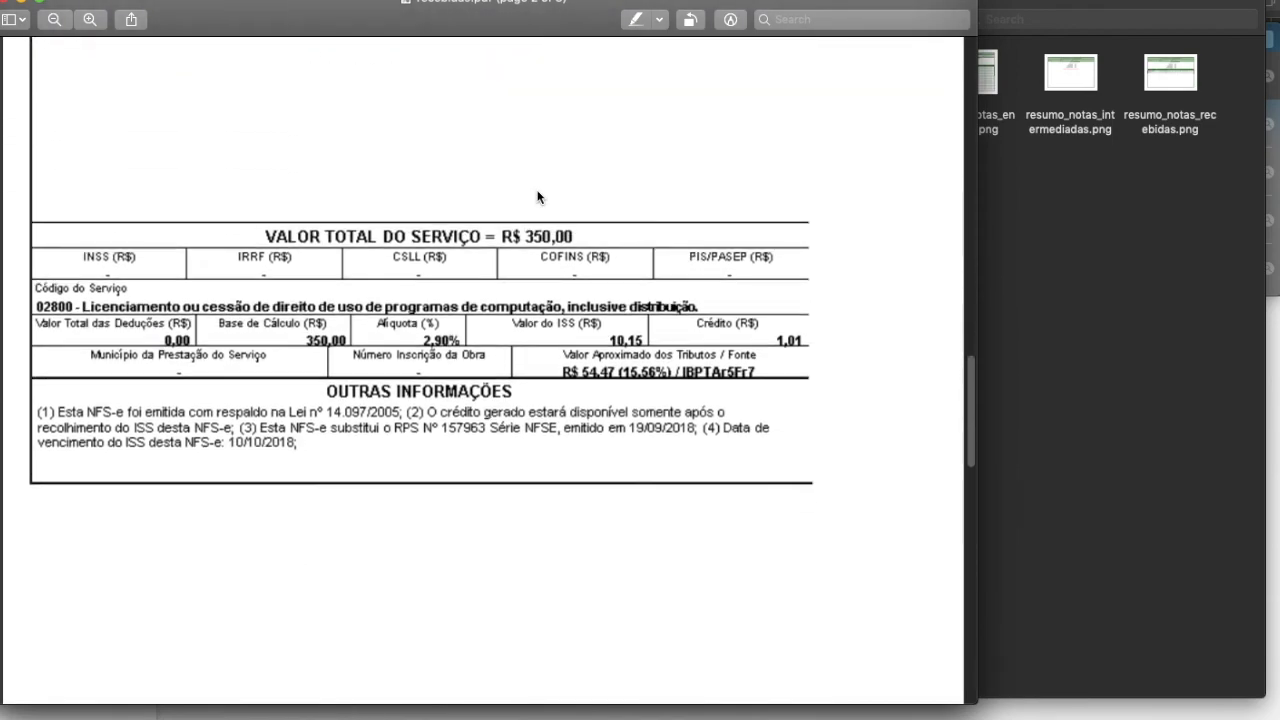
scroll(143, 107, "down", 5)
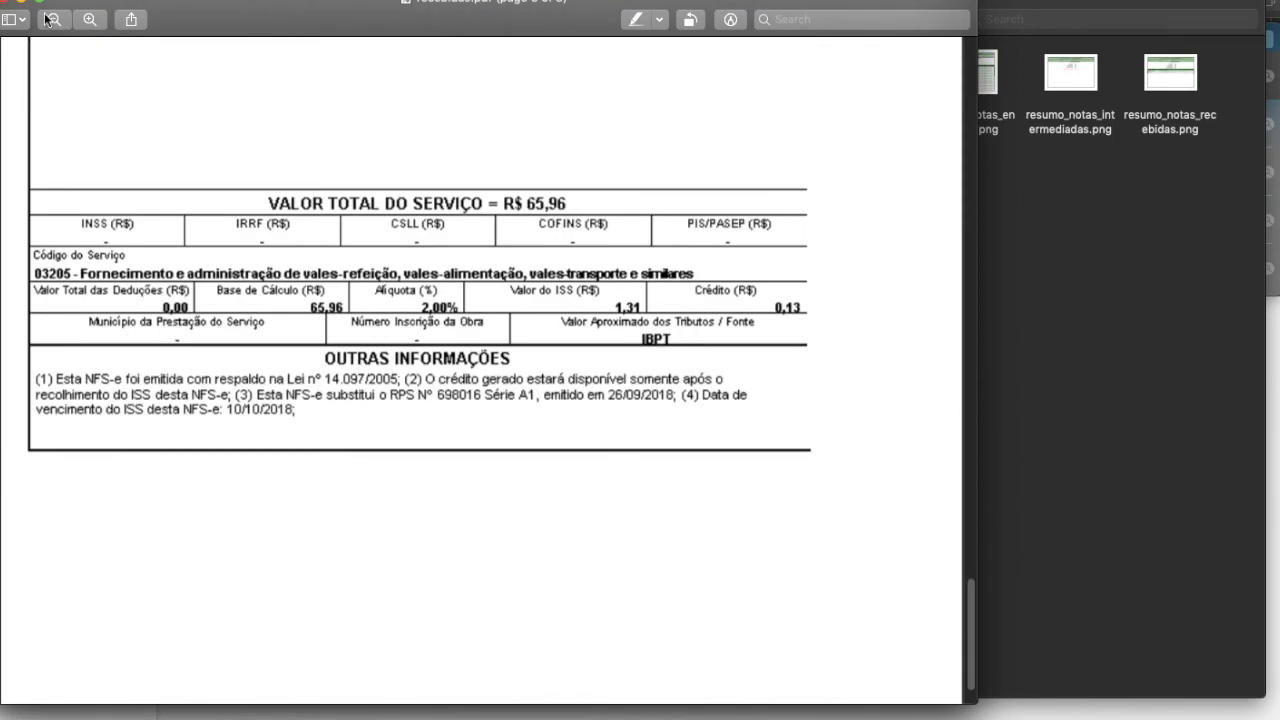
left_click(8, 3)
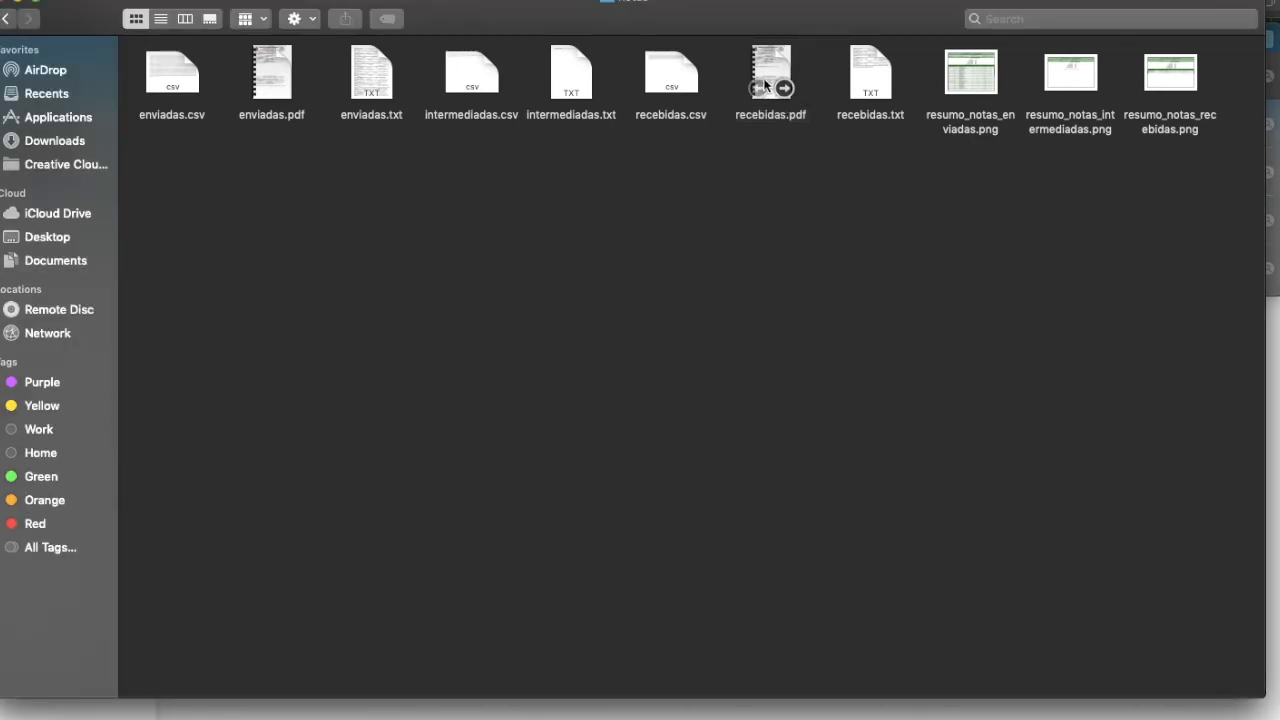
View recebidas.txt and the received invoice summary in resumo_notas_recebidas.png, dismissing each window after viewing.
double_click(881, 74)
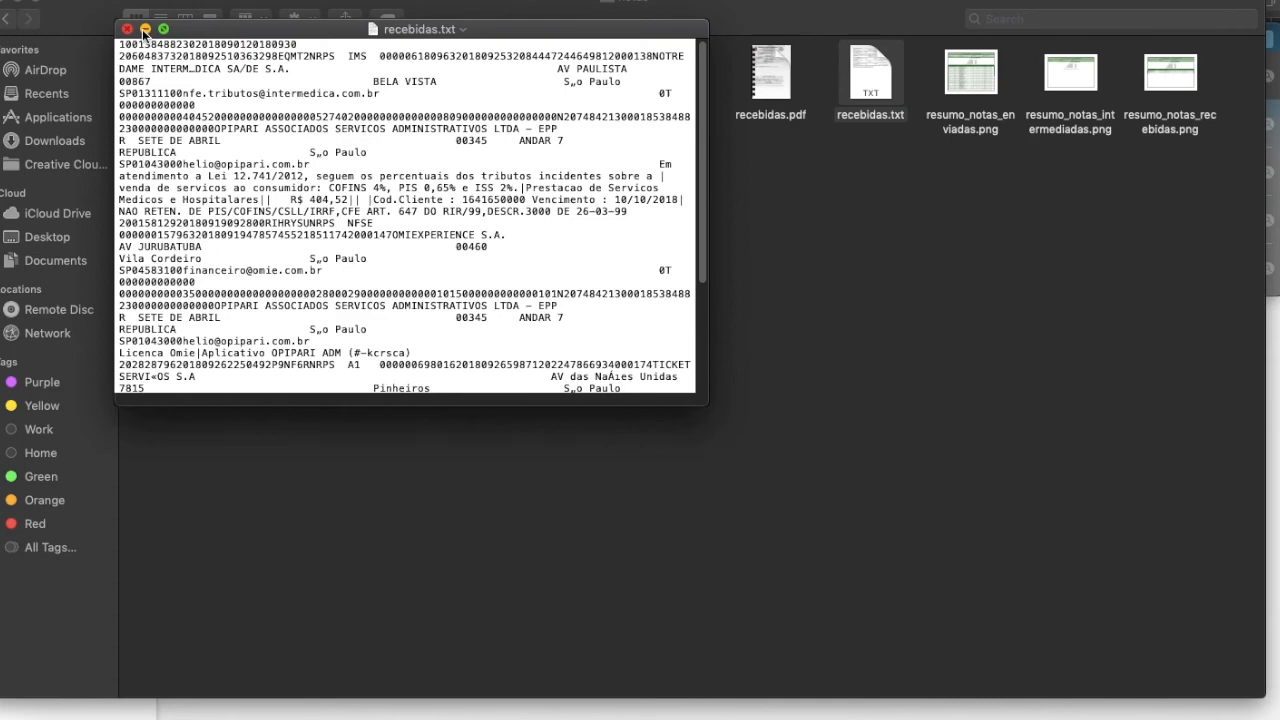
left_click(144, 30)
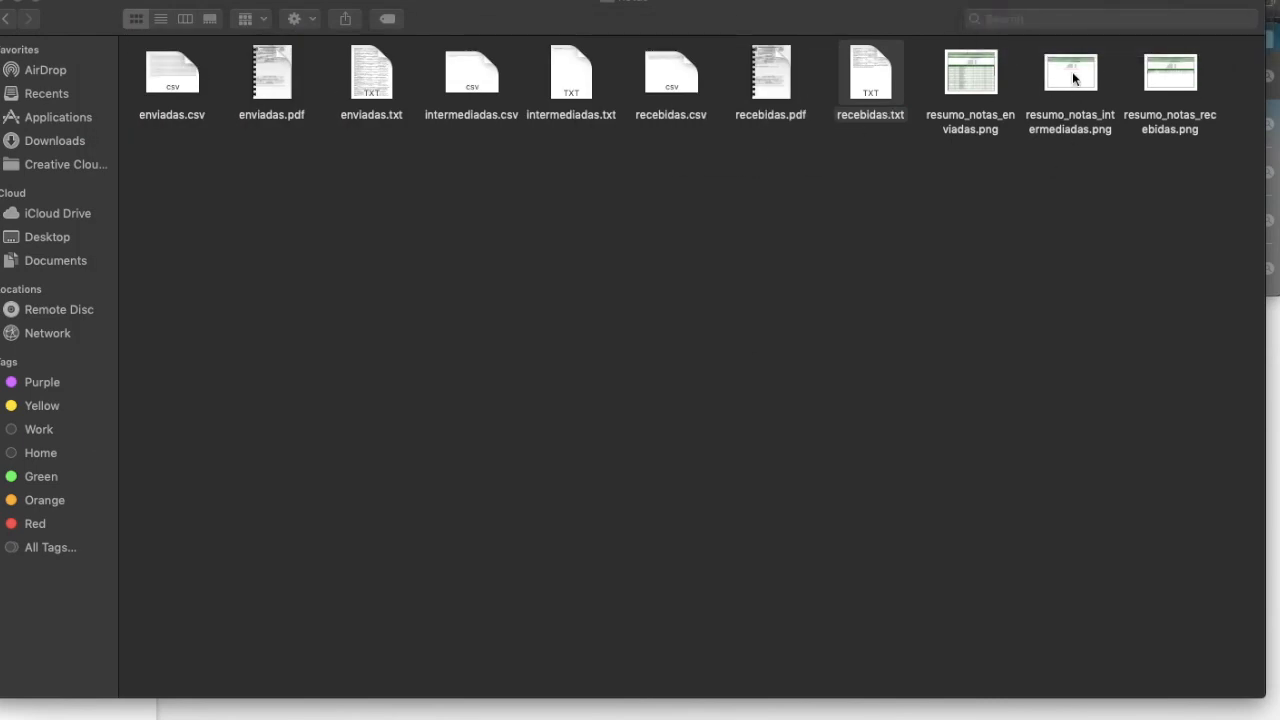
double_click(1185, 81)
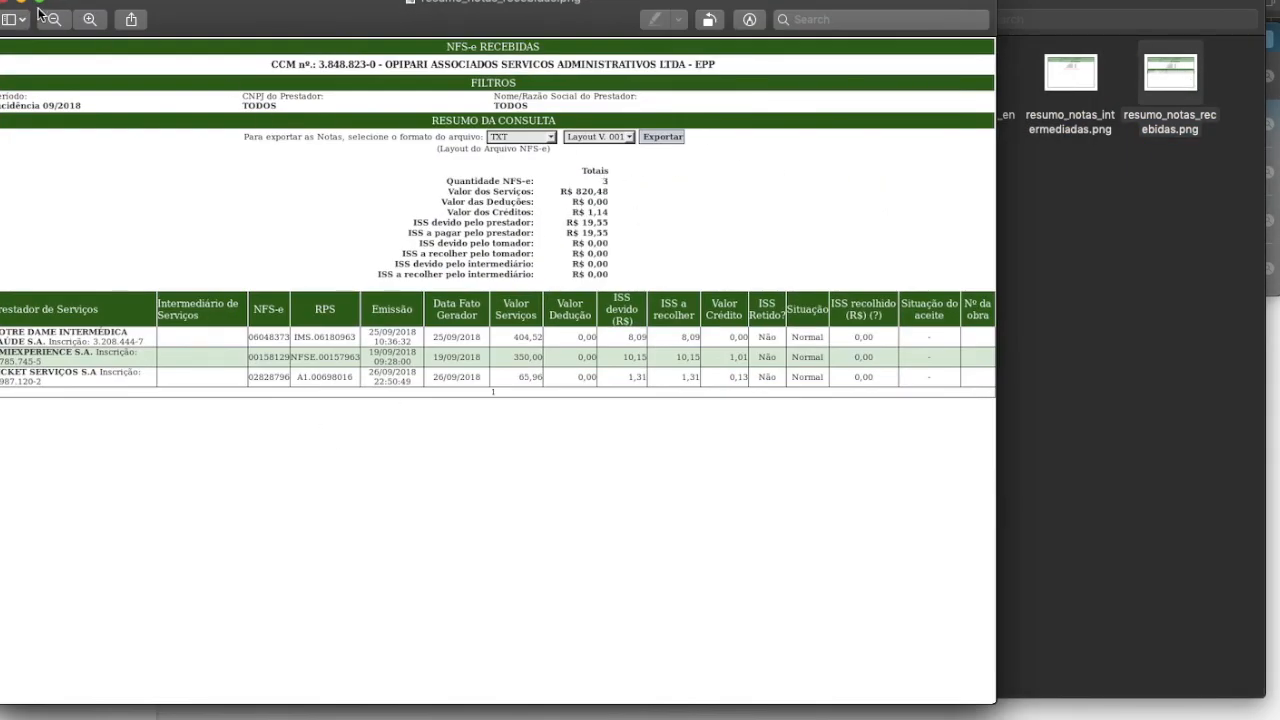
left_click(7, 3)
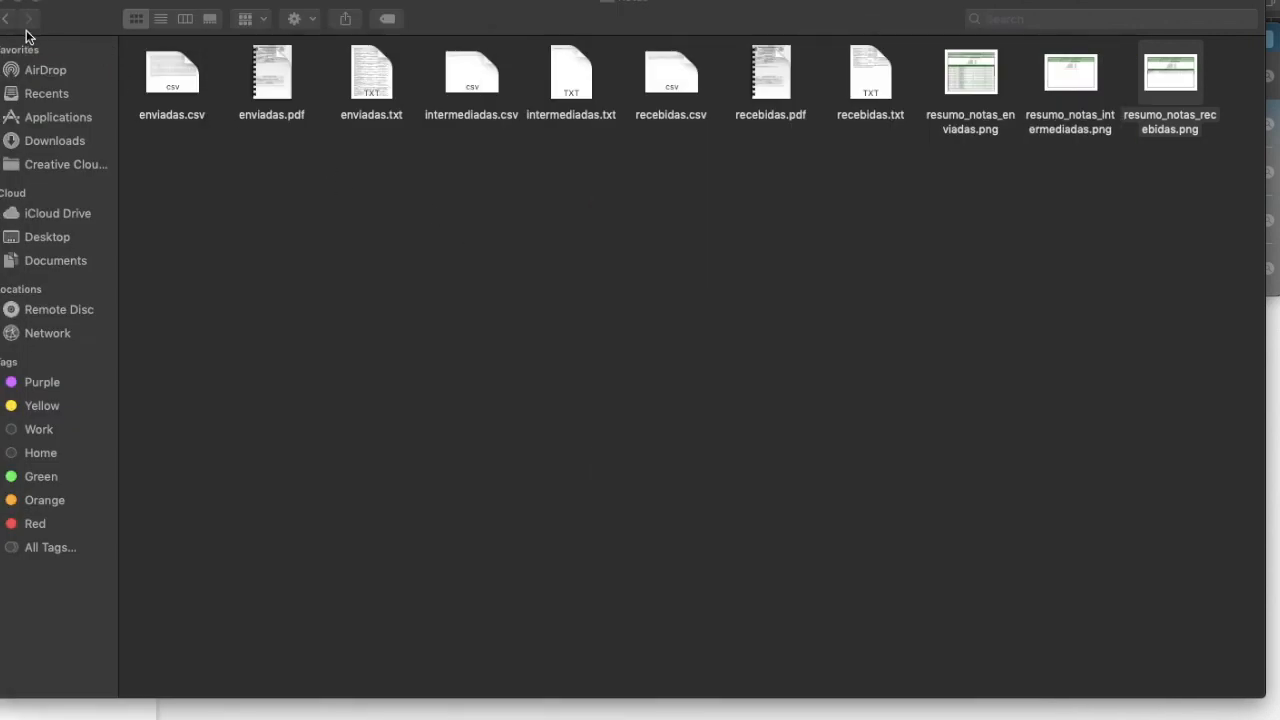
Check resumo_nfts_nfstomados.png in the client's nfts subfolder, close it, and return to the client folder list.
left_click(7, 19)
double_click(165, 76)
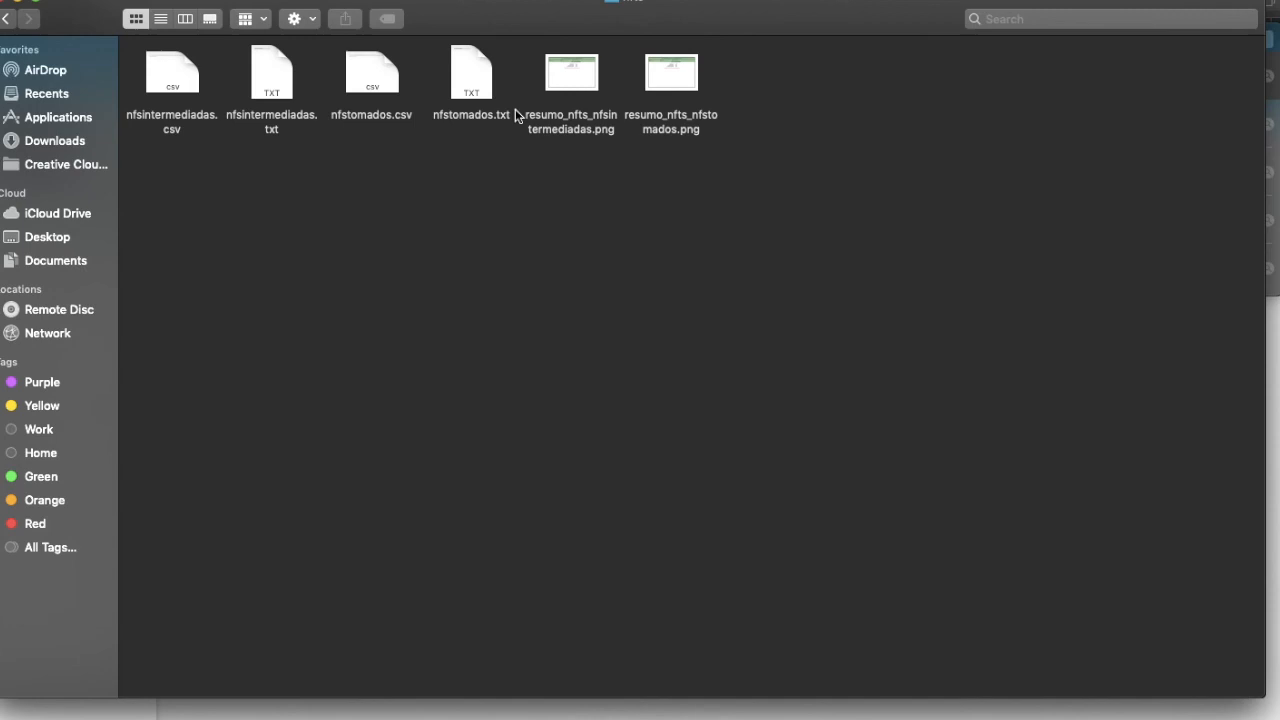
double_click(670, 80)
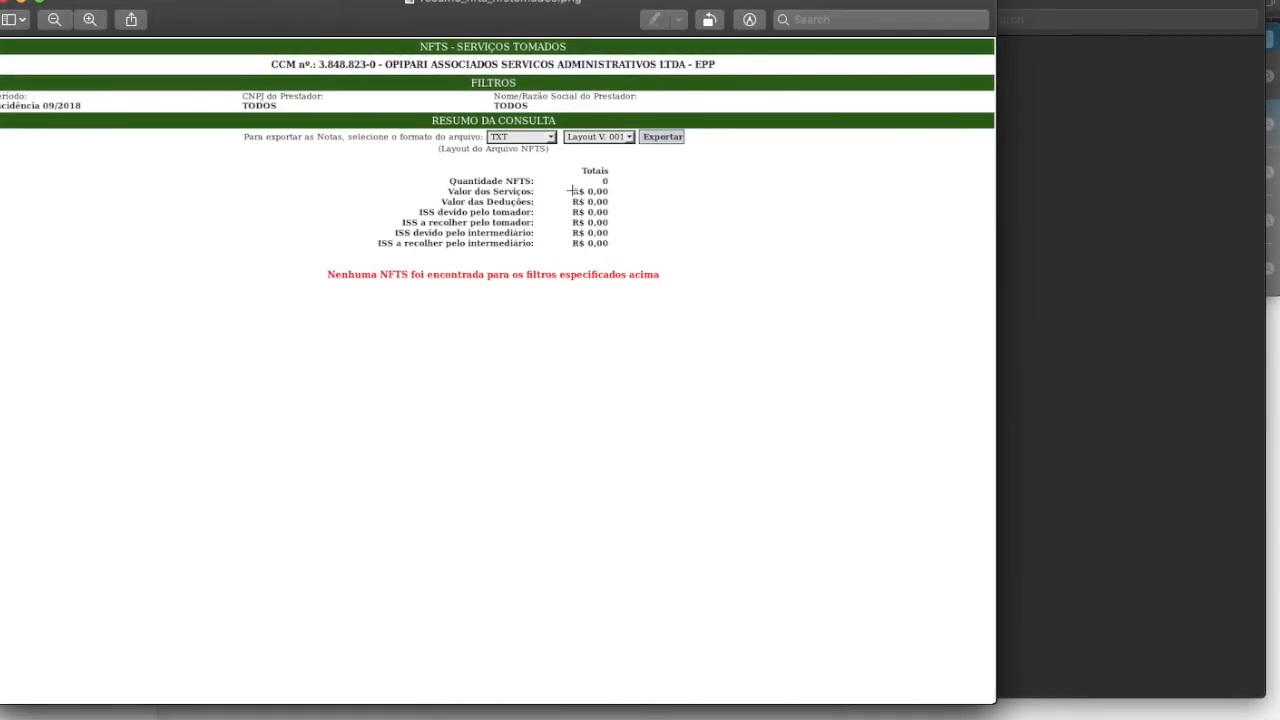
left_click(7, 4)
left_click(5, 19)
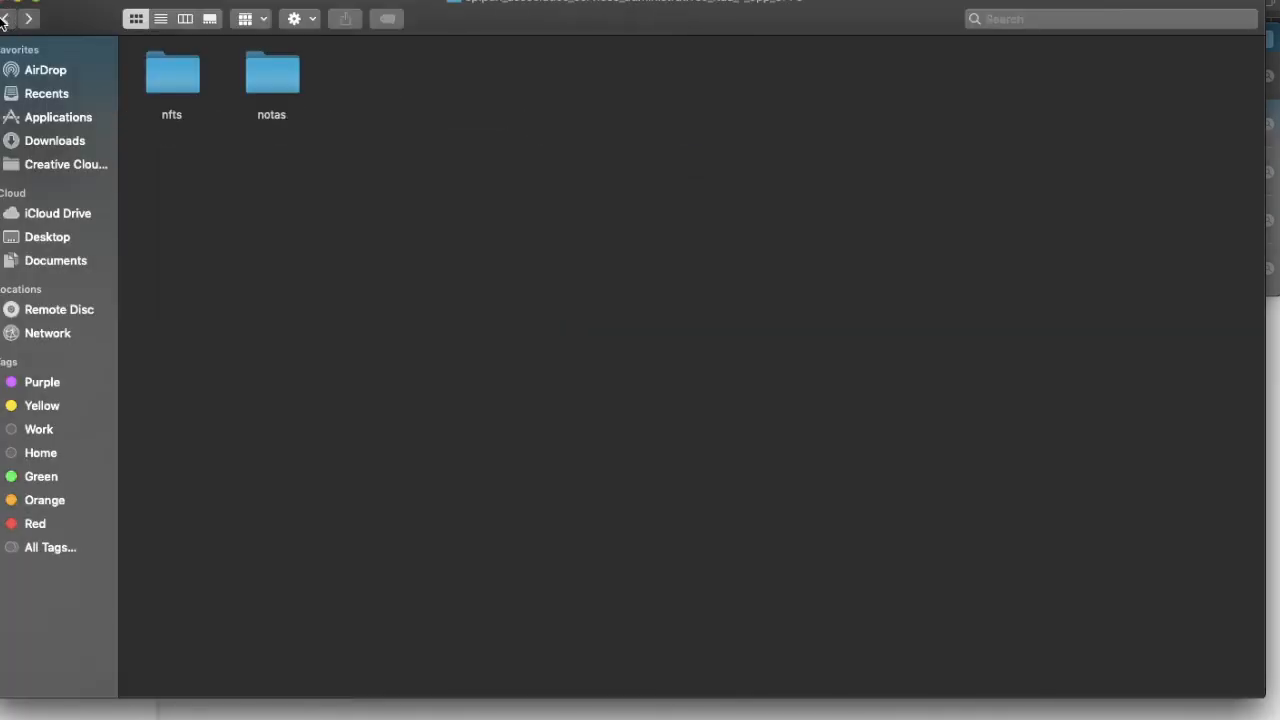
left_click(5, 19)
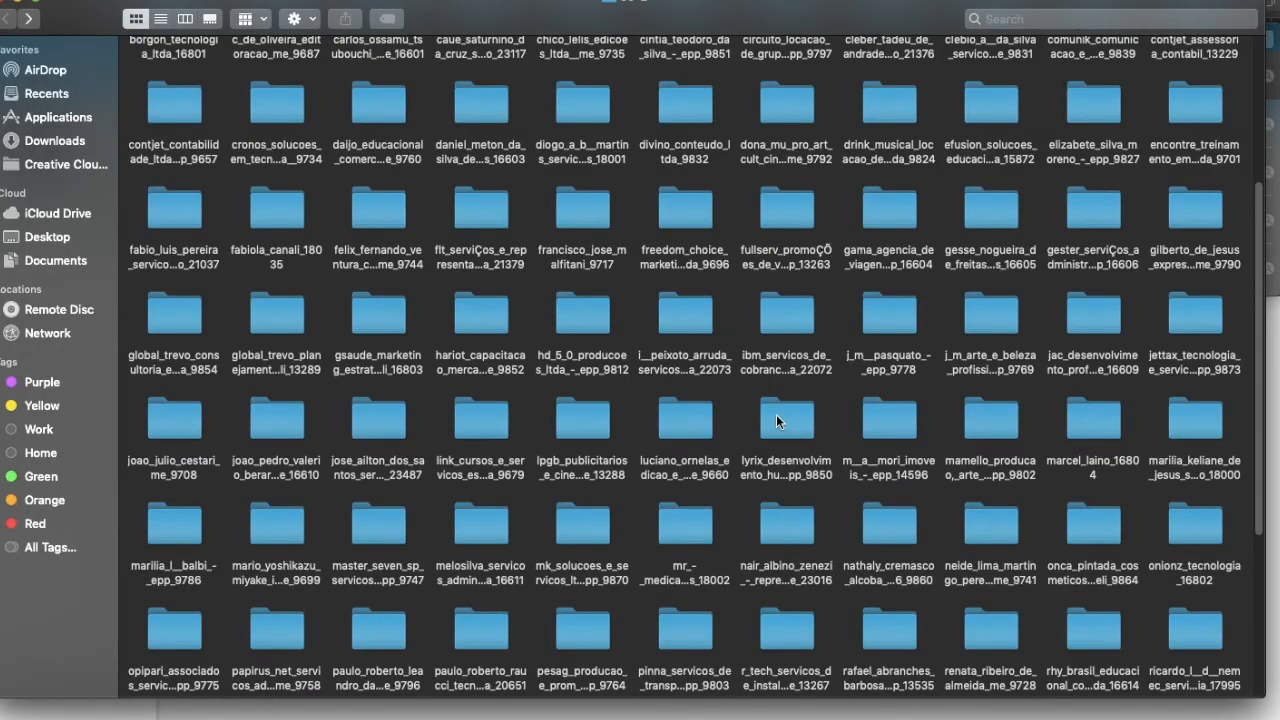
Look through the full list of downloaded client folders.
scroll(778, 421, "up", 3)
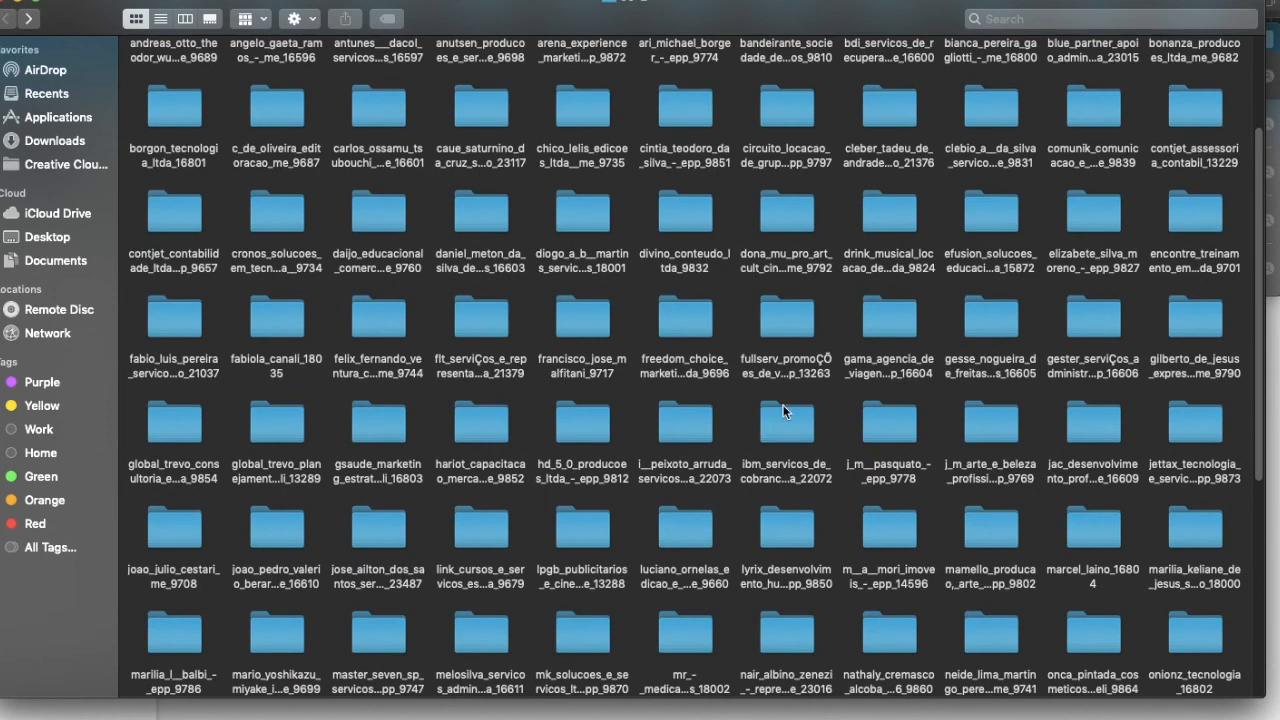
scroll(783, 410, "up", 5)
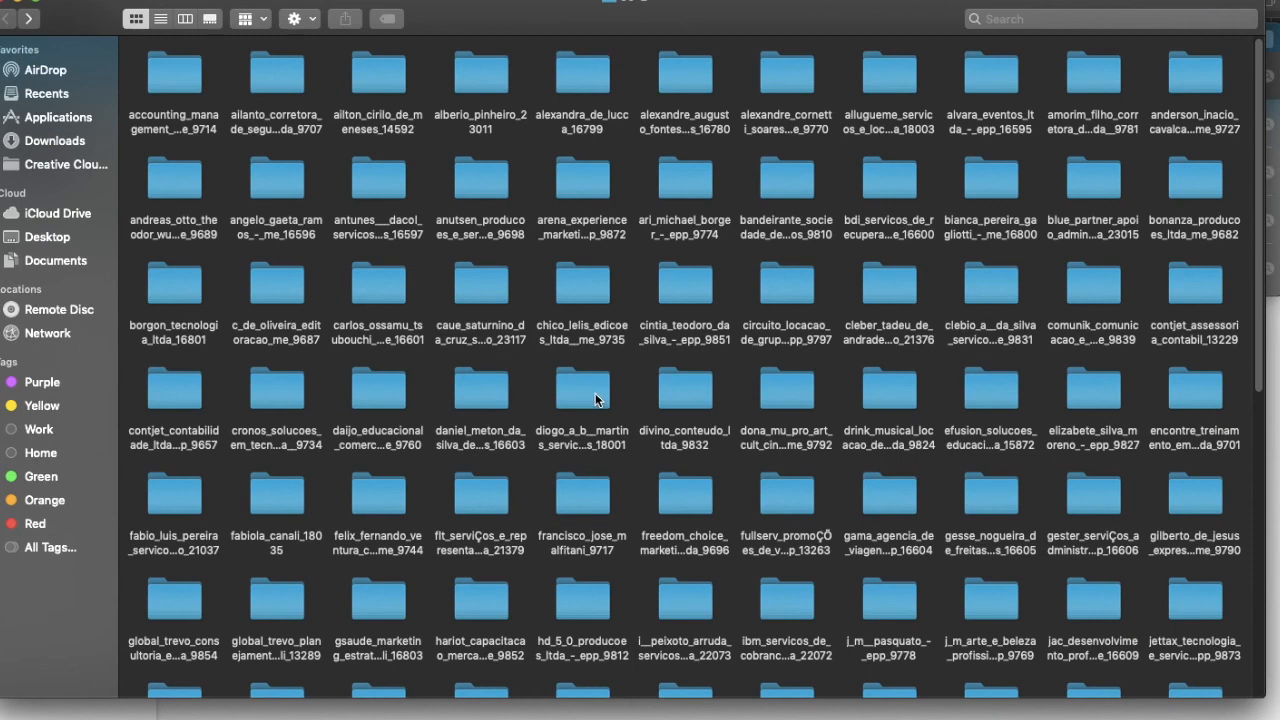
scroll(595, 399, "down", 10)
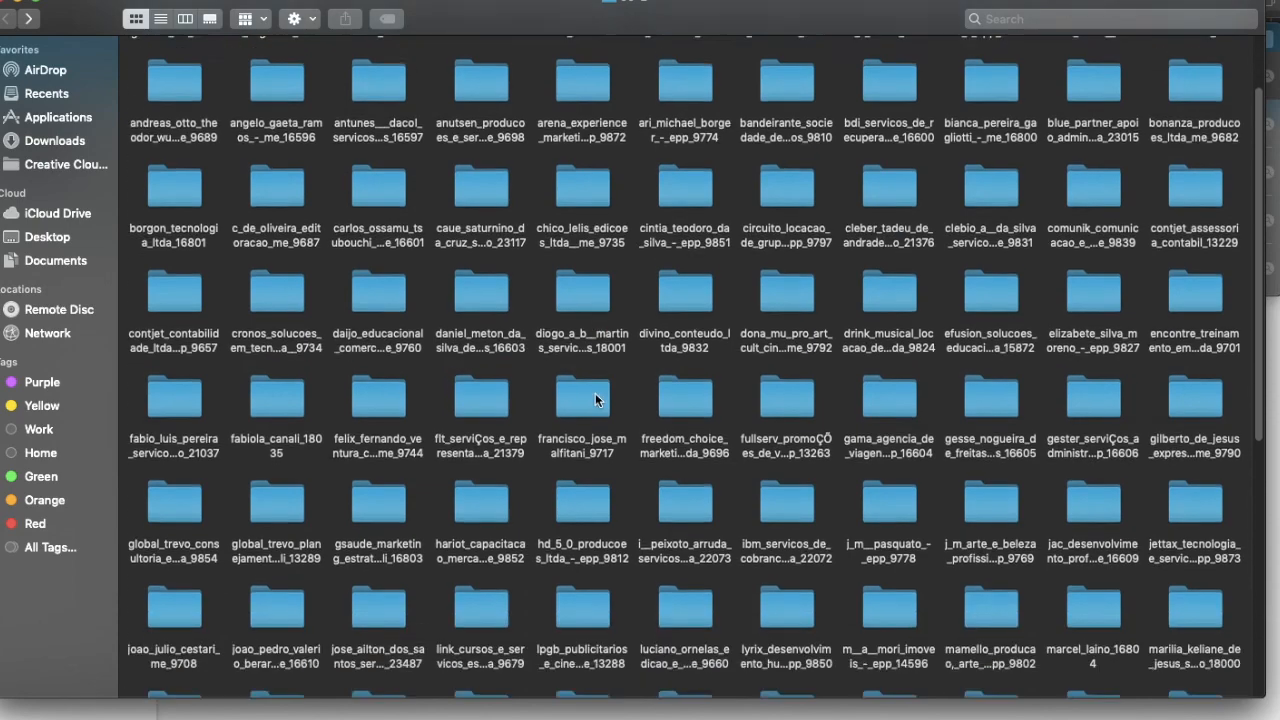
scroll(595, 399, "down", 6)
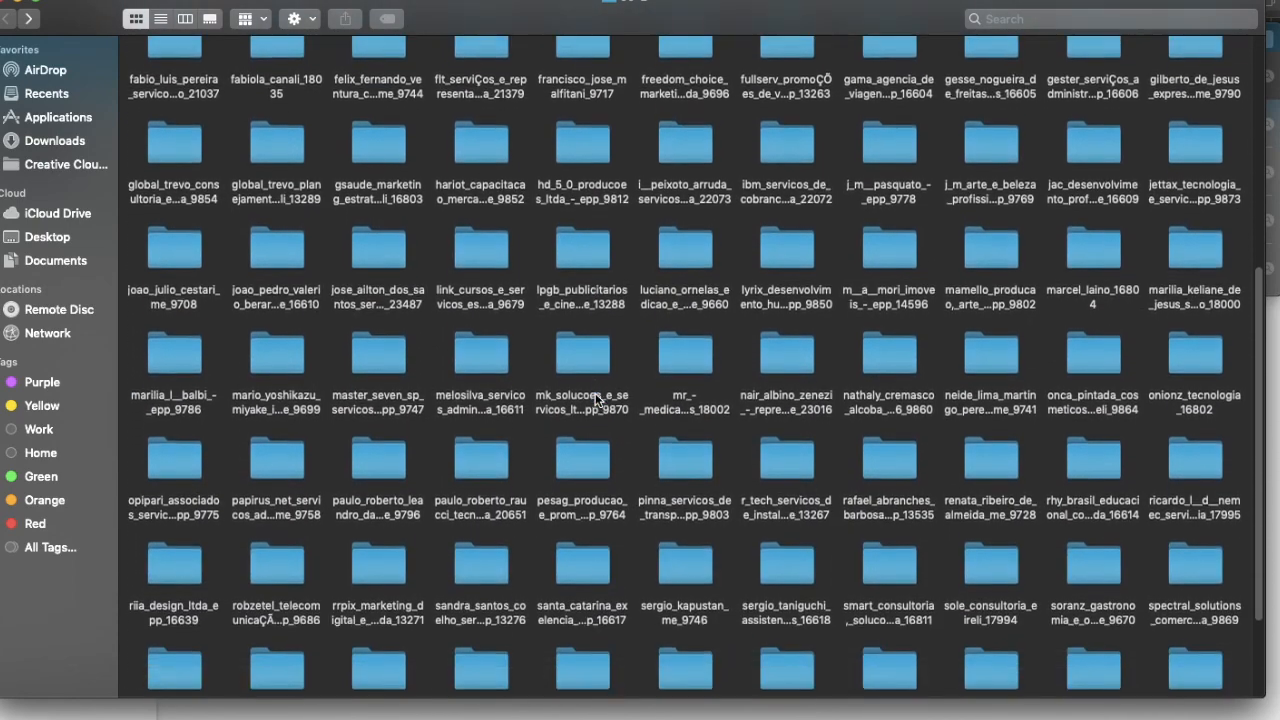
scroll(595, 399, "up", 15)
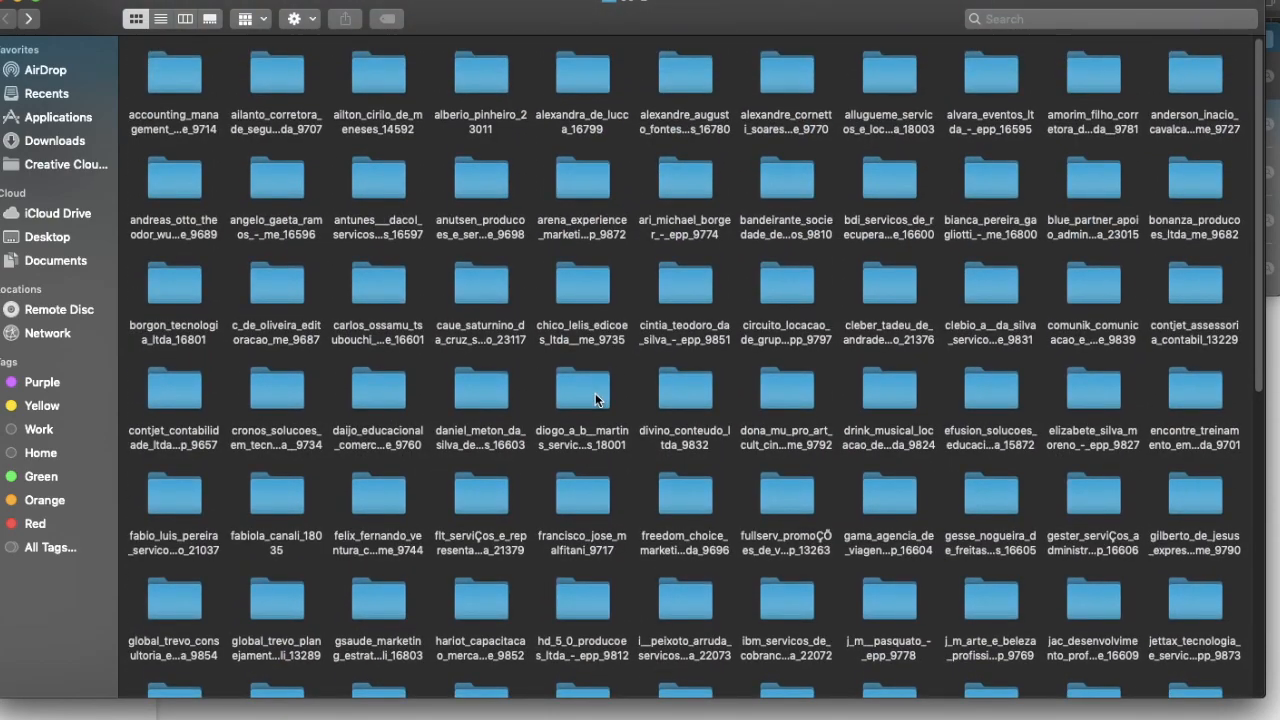
scroll(595, 399, "down", 11)
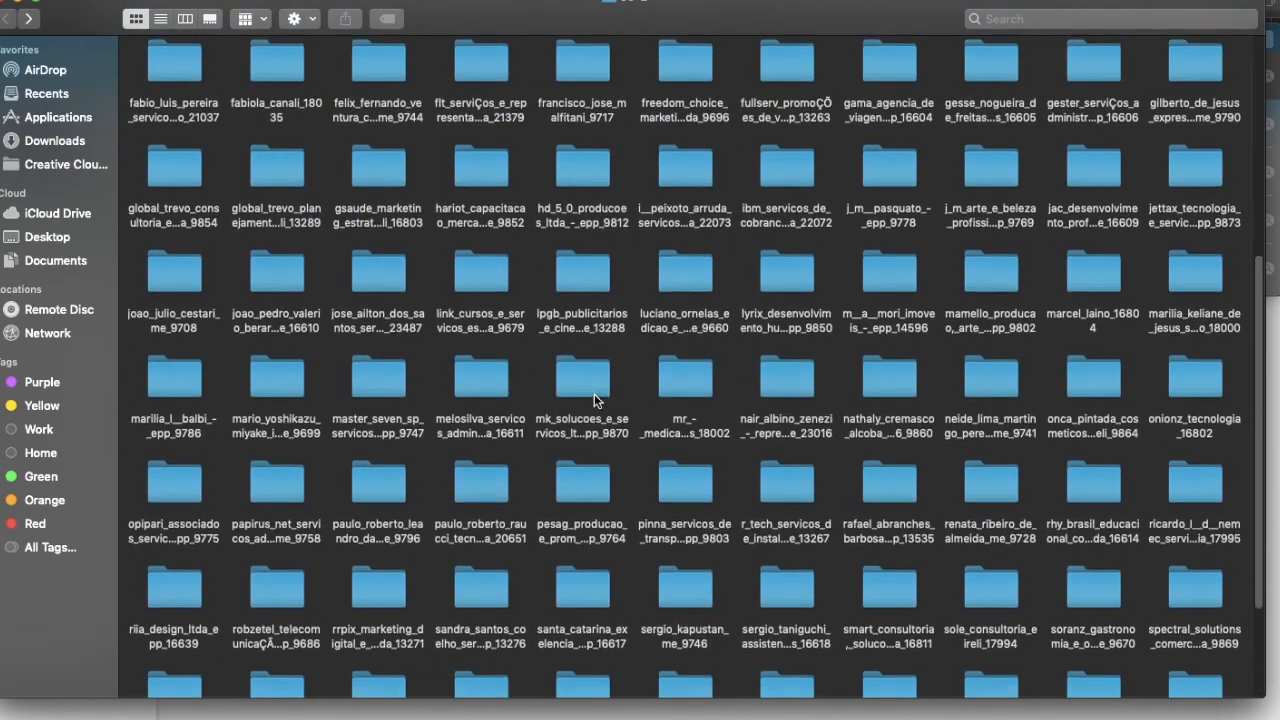